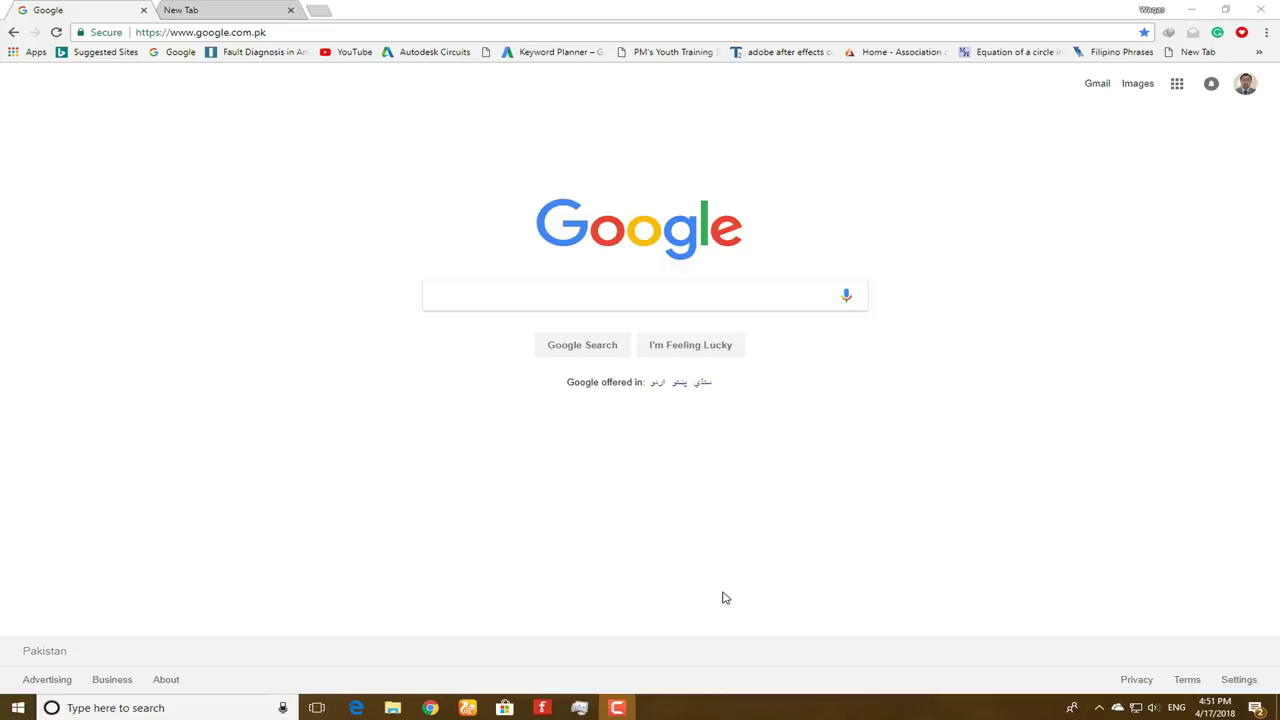
Search Google for 'tinkercad' and open the Tinkercad home page
{"action": "left_click", "coordinate": [645, 301]}
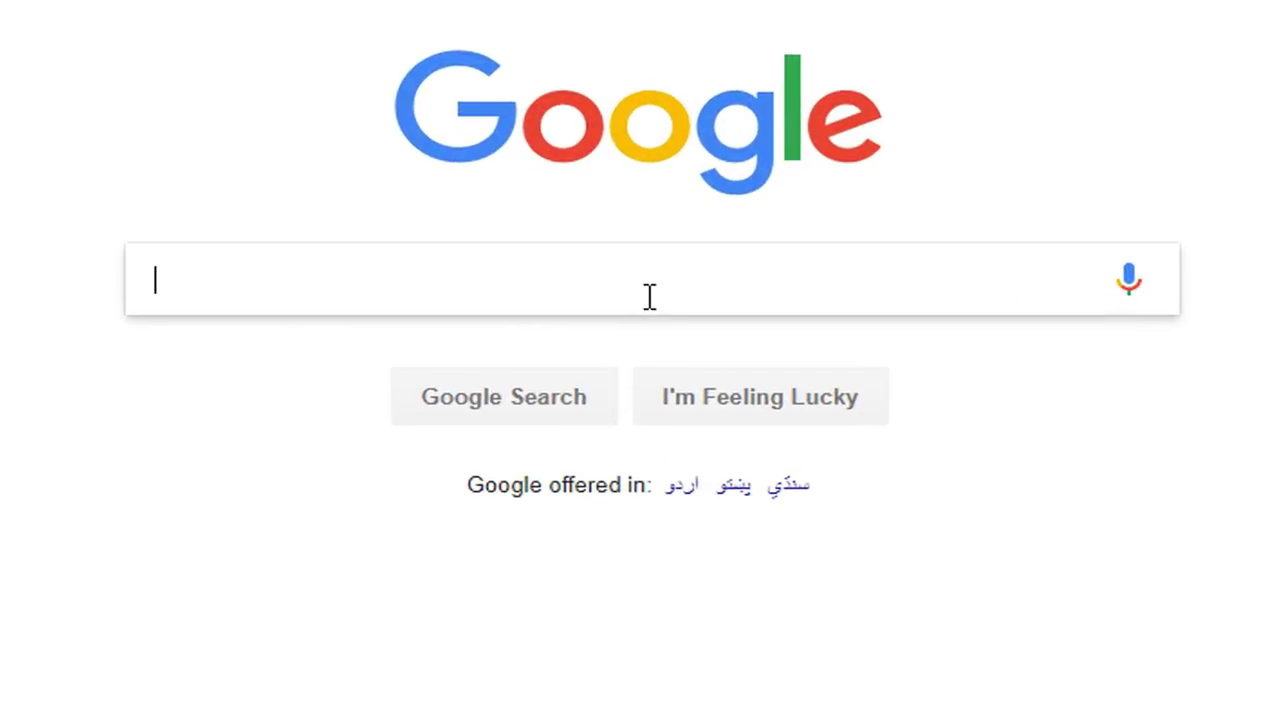
{"action": "type", "text": "tinke"}
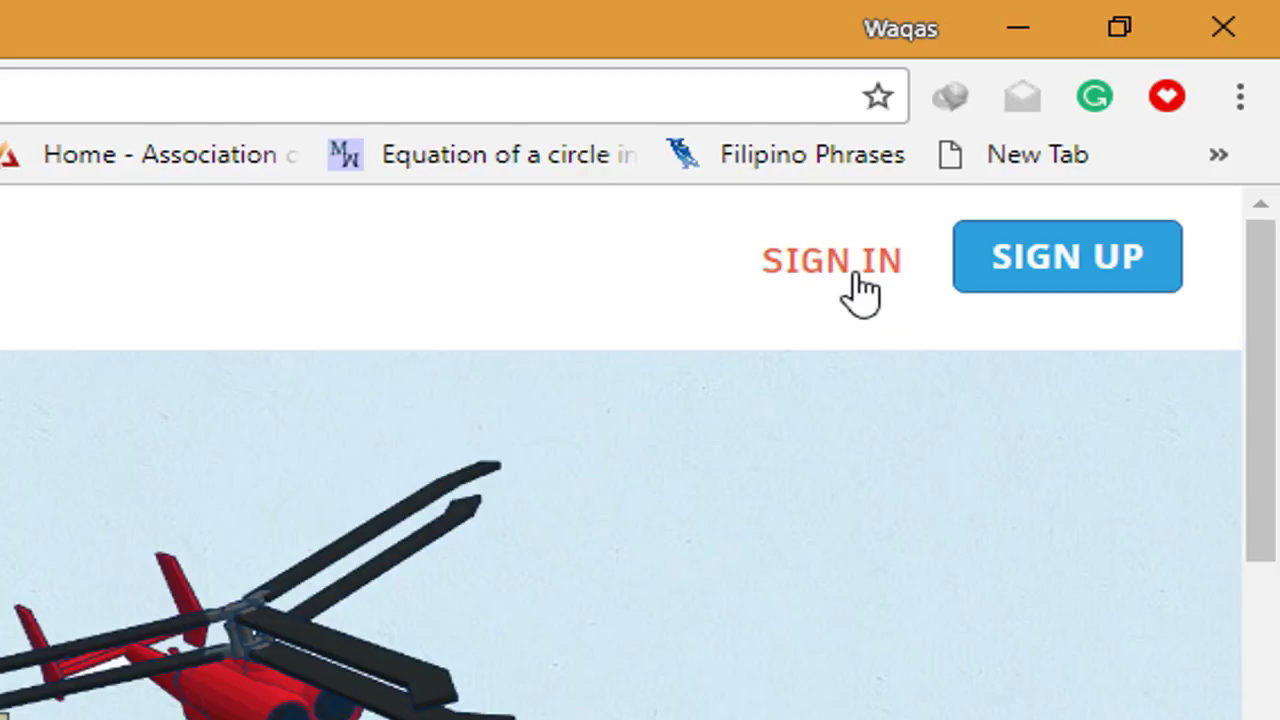
Sign in to Tinkercad with a Facebook account via the social providers option
{"action": "left_click", "coordinate": [866, 290]}
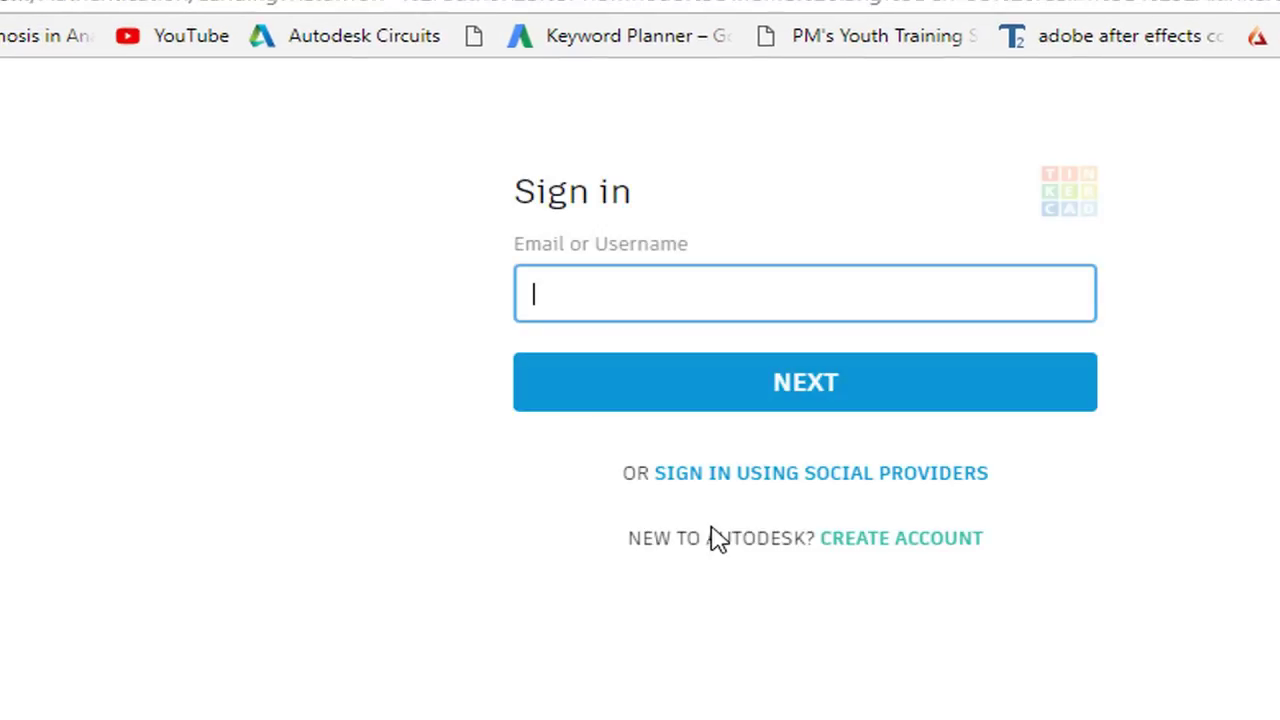
{"action": "left_click", "coordinate": [843, 476]}
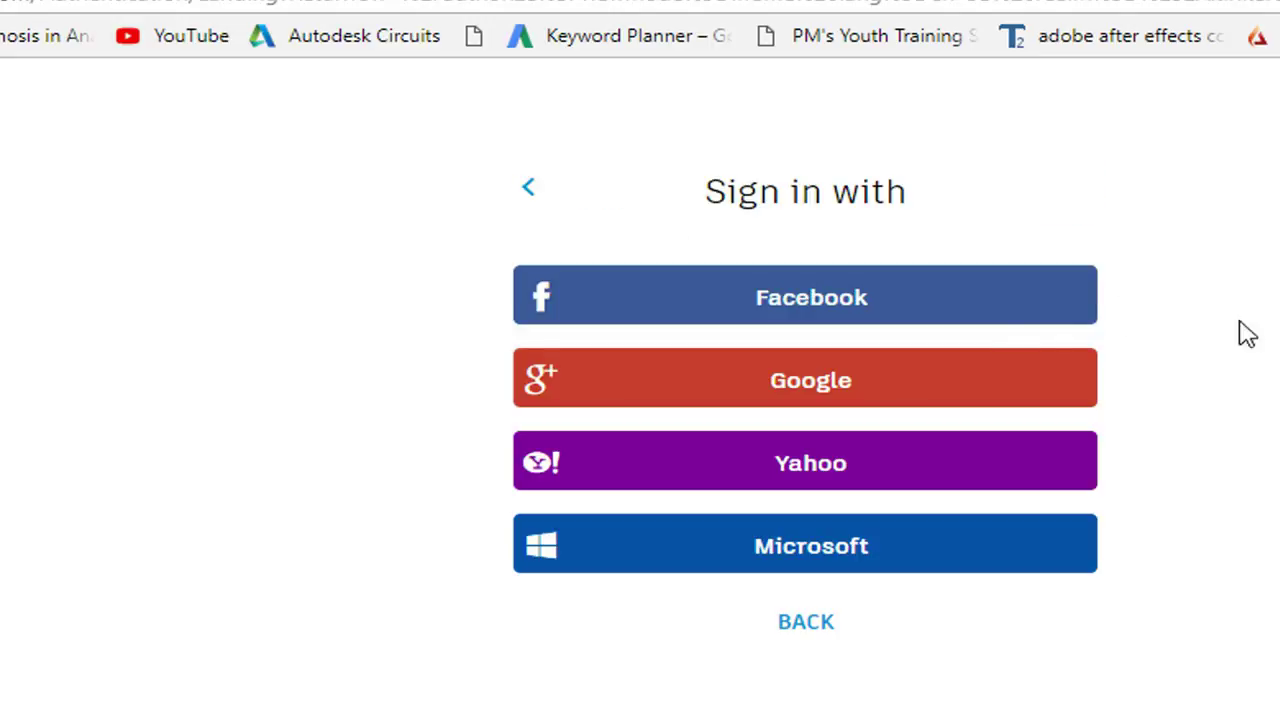
{"action": "left_click", "coordinate": [769, 314]}
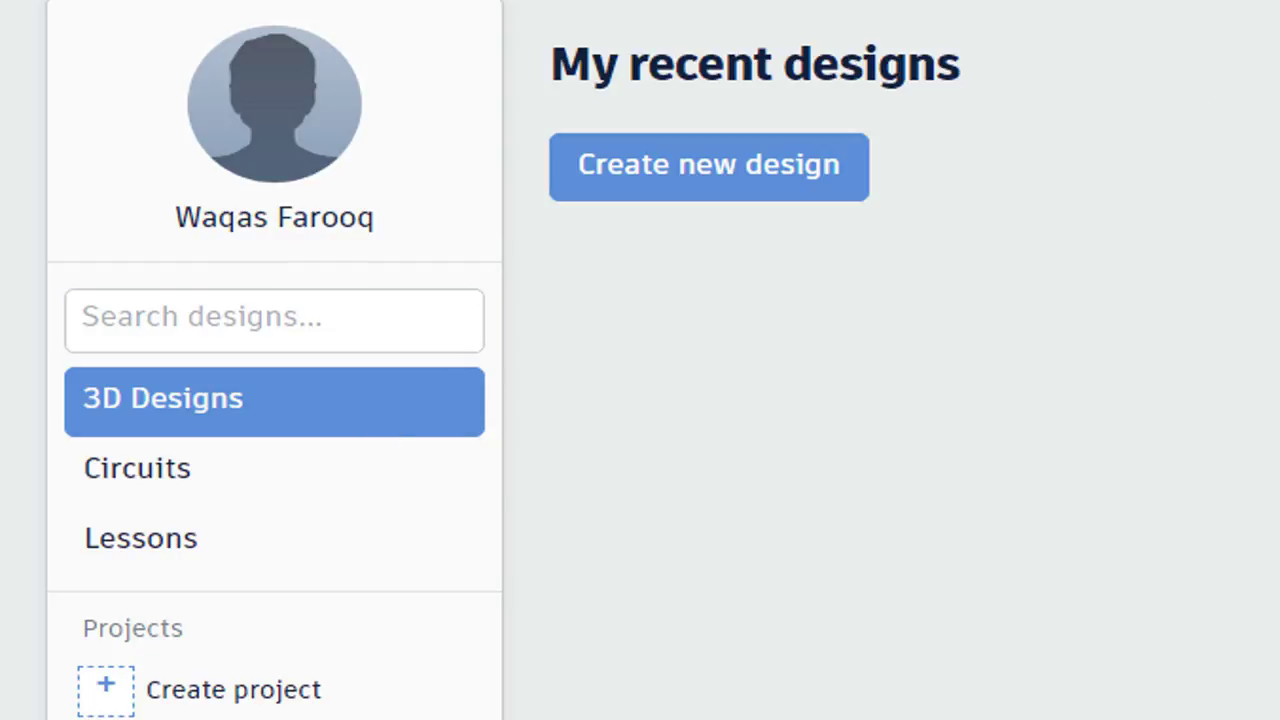
Show the dashboard's Circuits section and browse the list of saved circuit designs
{"action": "left_click_drag", "start_coordinate": [563, 75], "coordinate": [980, 83]}
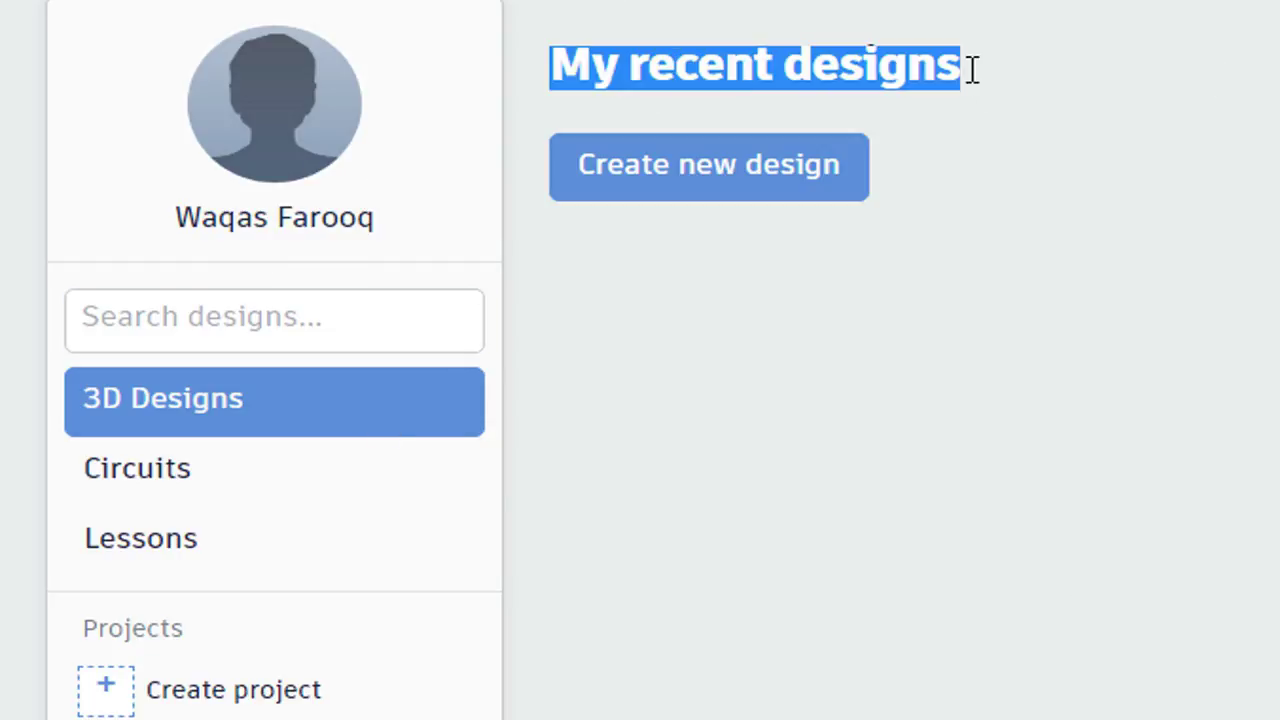
{"action": "left_click", "coordinate": [971, 200]}
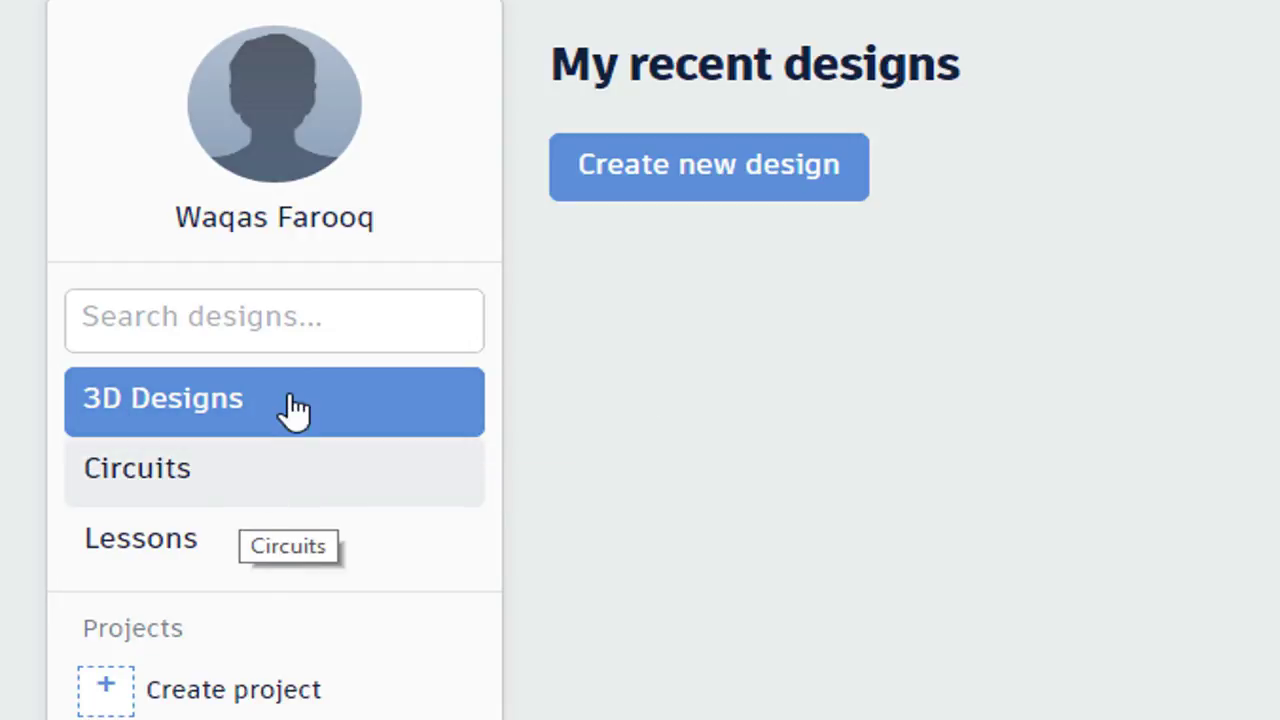
{"action": "left_click", "coordinate": [264, 472]}
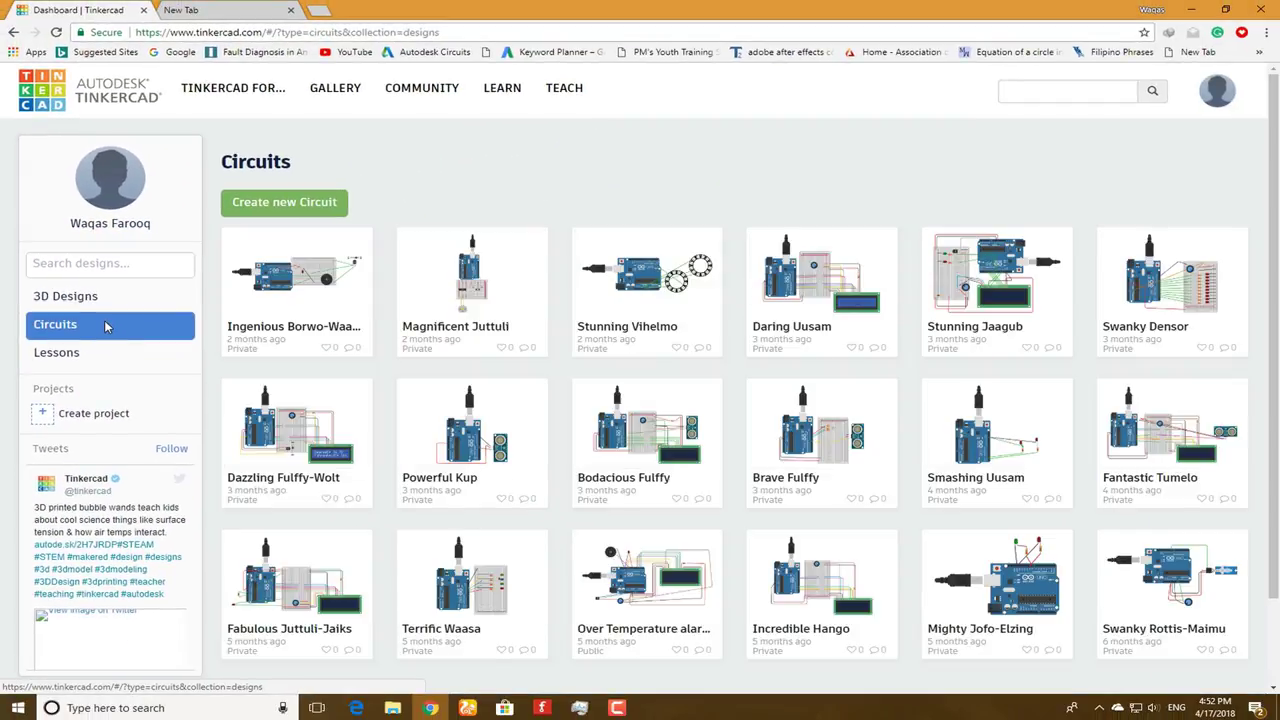
{"action": "scroll", "coordinate": [749, 370], "scroll_direction": "down", "scroll_amount": 2}
{"action": "scroll", "coordinate": [749, 370], "scroll_direction": "up", "scroll_amount": 2}
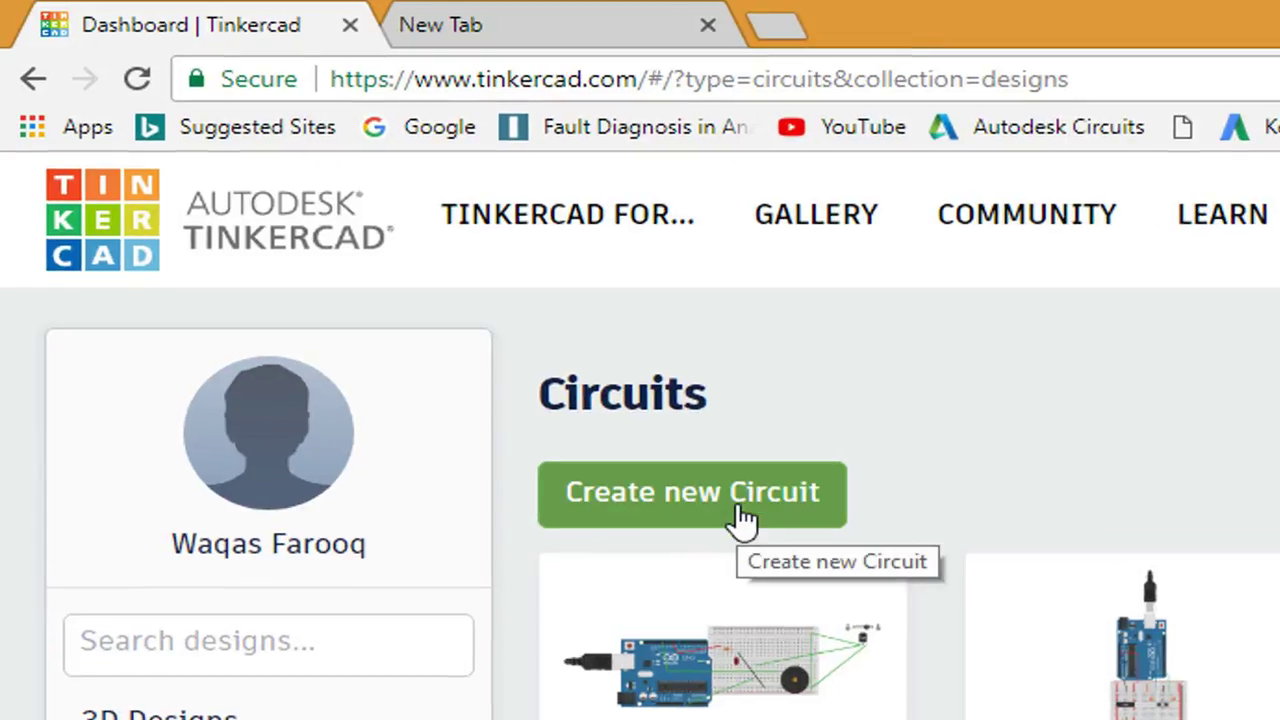
Create a new blank circuit, Terrific Wluff, and browse its Basic components list
{"action": "left_click", "coordinate": [742, 518]}
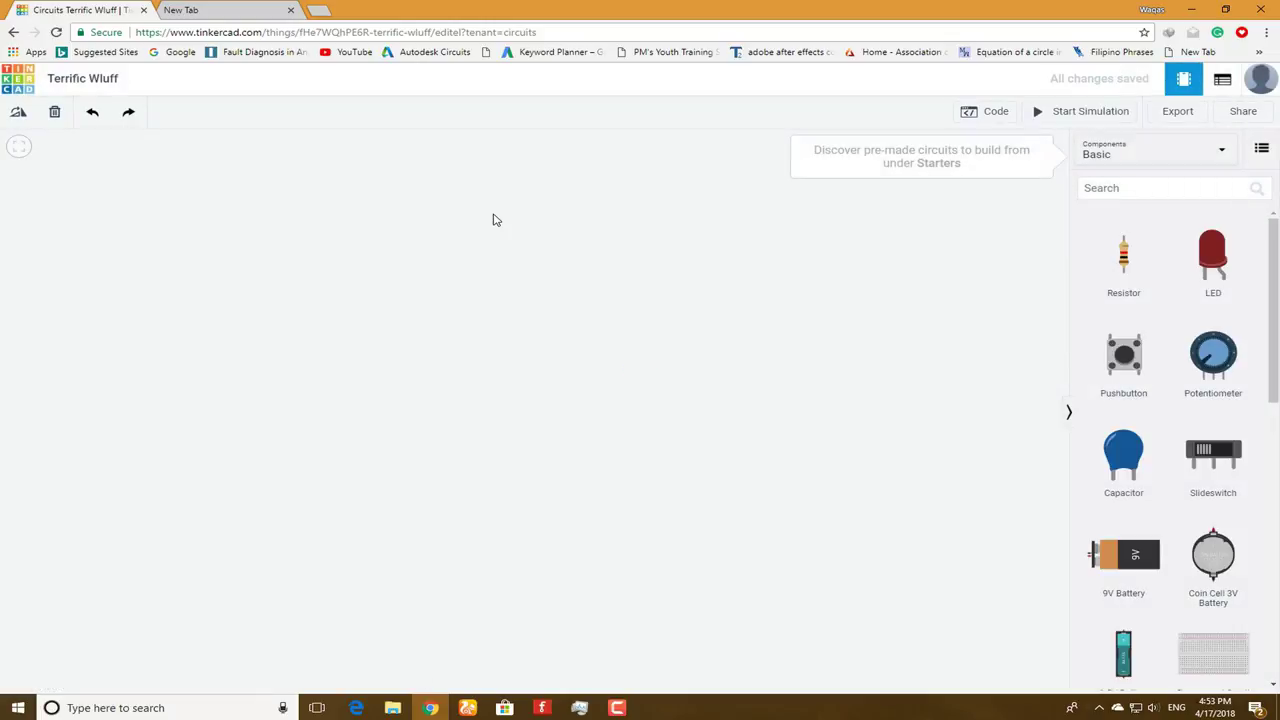
{"action": "scroll", "coordinate": [1157, 327], "scroll_direction": "down", "scroll_amount": 3}
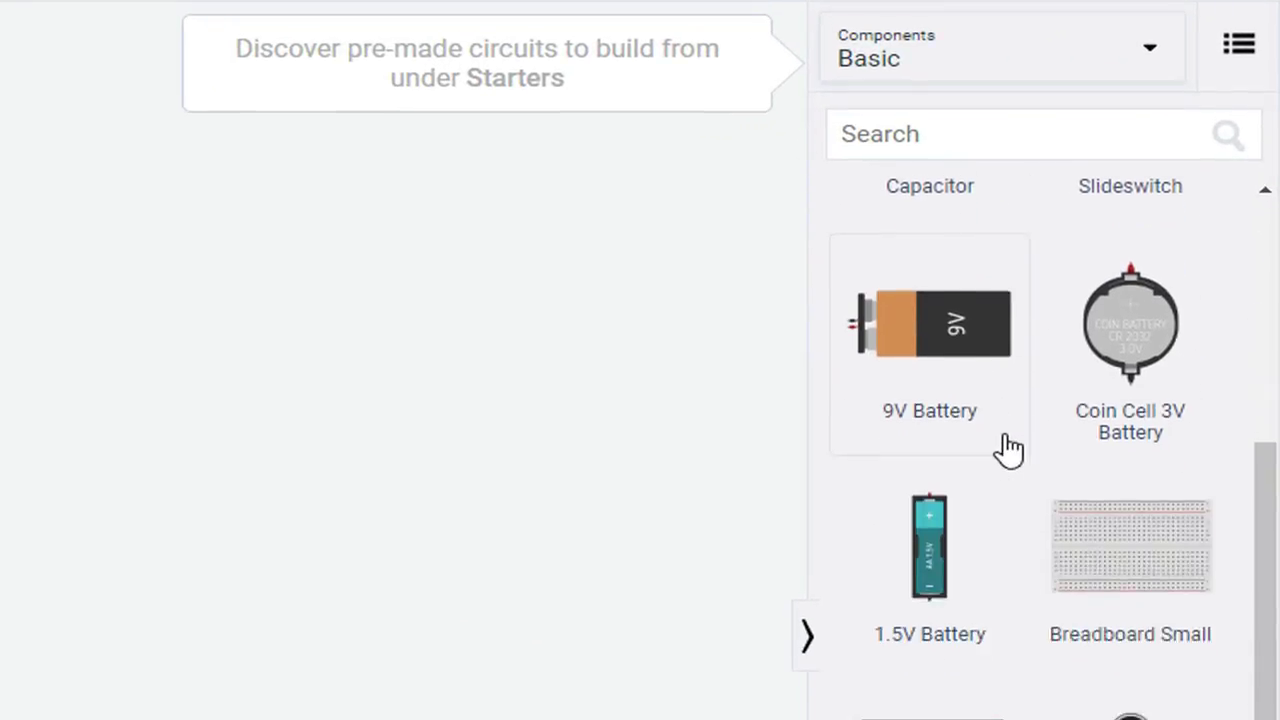
{"action": "scroll", "coordinate": [1007, 449], "scroll_direction": "down", "scroll_amount": 3}
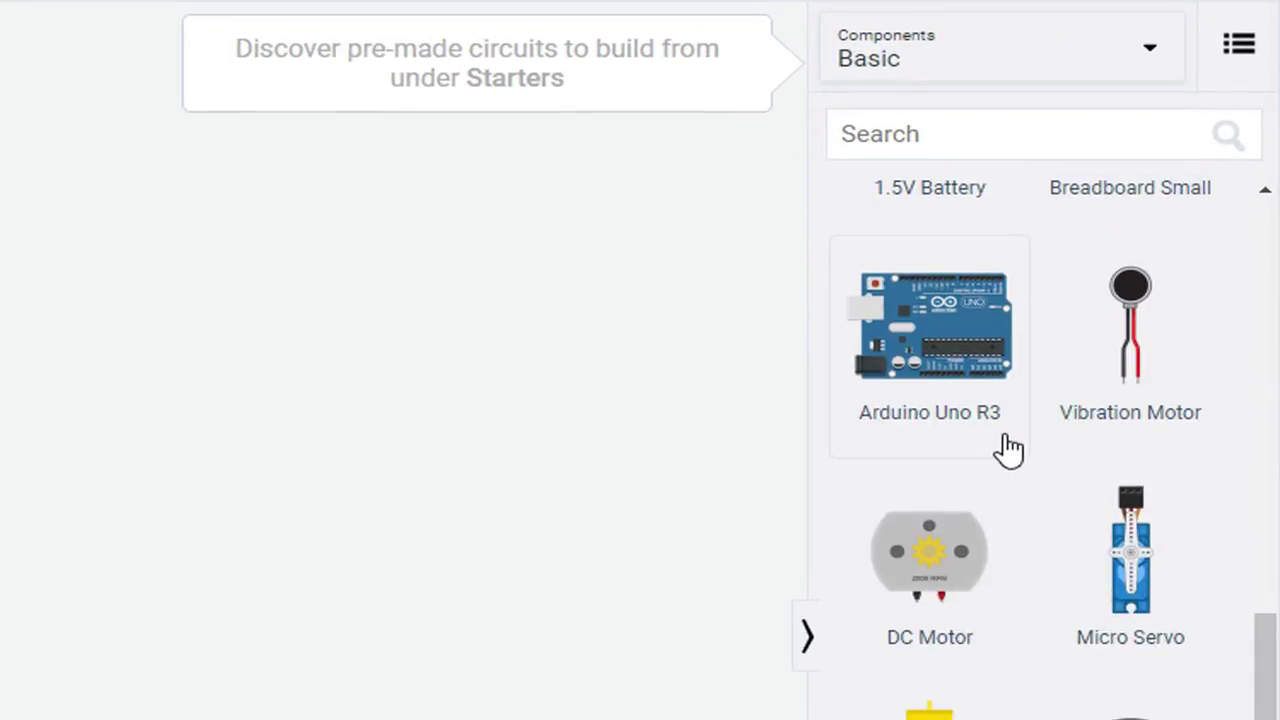
{"action": "scroll", "coordinate": [1007, 449], "scroll_direction": "up", "scroll_amount": 6}
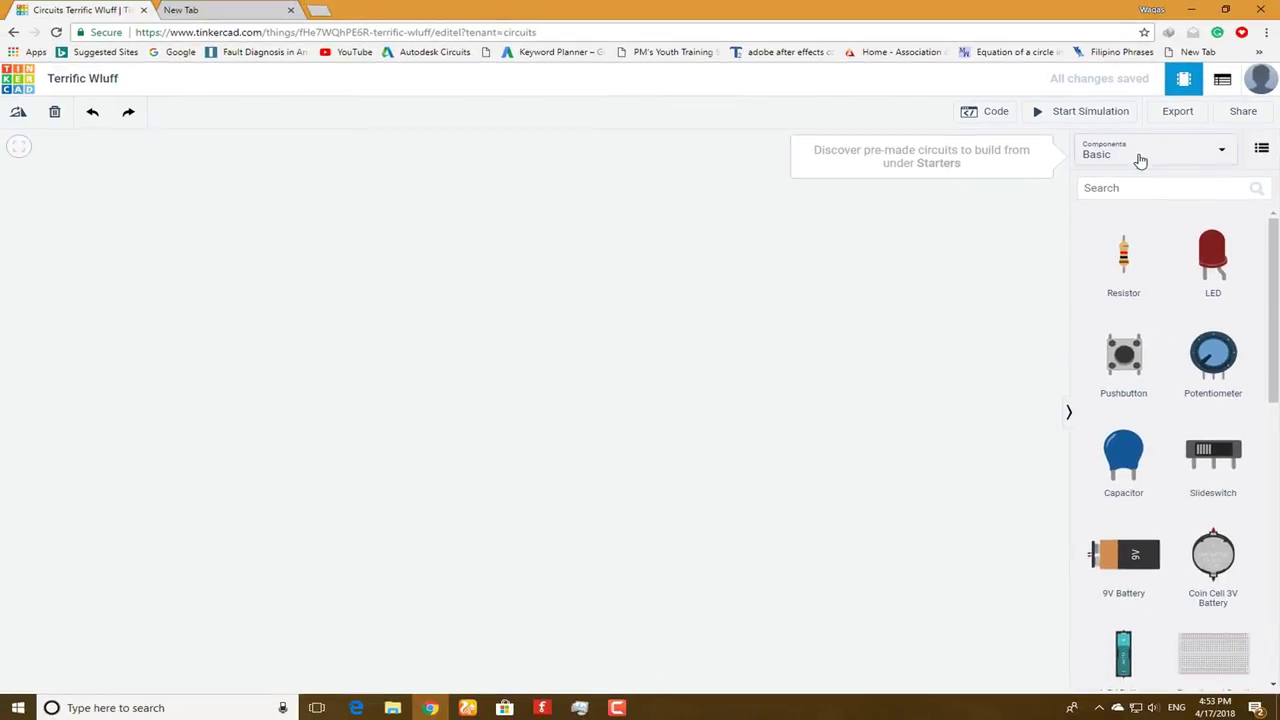
{"action": "left_click", "coordinate": [1059, 112]}
Switch the Components list to All and scroll through the available parts
{"action": "left_click", "coordinate": [1122, 212]}
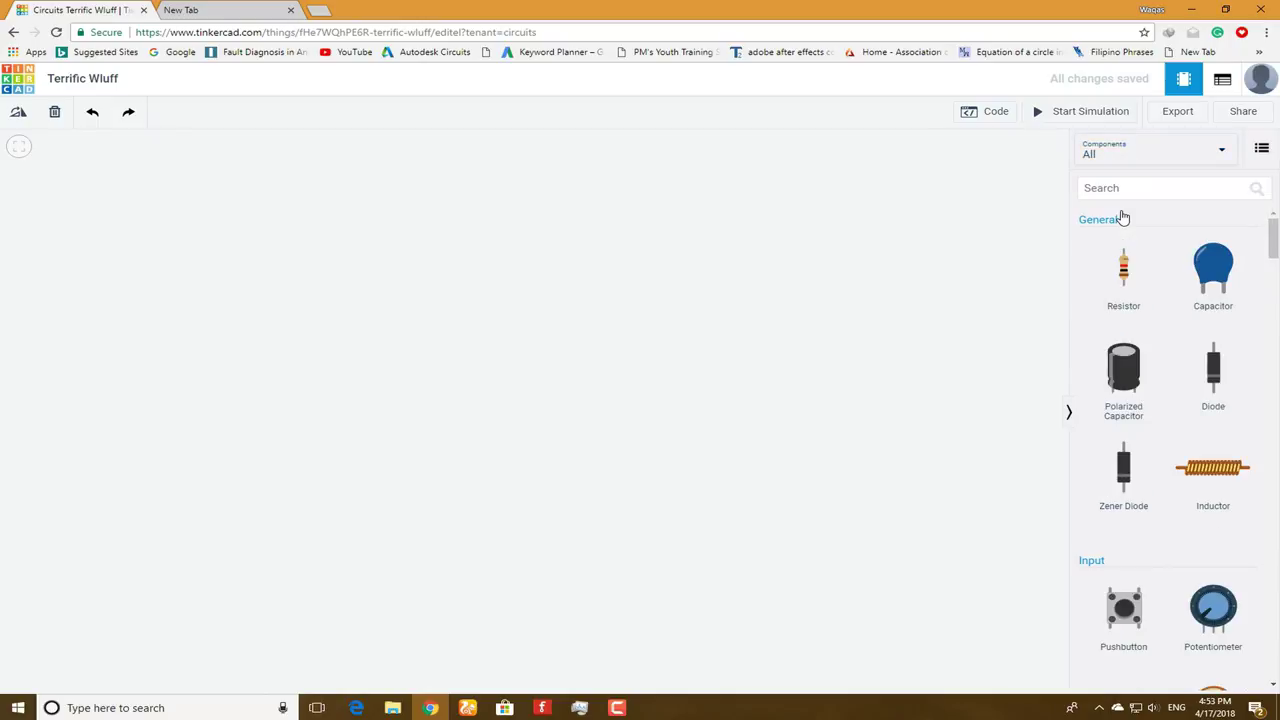
{"action": "scroll", "coordinate": [1163, 406], "scroll_direction": "down", "scroll_amount": 5}
{"action": "scroll", "coordinate": [1165, 406], "scroll_direction": "down", "scroll_amount": 15}
{"action": "scroll", "coordinate": [1165, 406], "scroll_direction": "up", "scroll_amount": 5}
{"action": "scroll", "coordinate": [1165, 406], "scroll_direction": "down", "scroll_amount": 6}
{"action": "scroll", "coordinate": [1165, 406], "scroll_direction": "down", "scroll_amount": 15}
{"action": "scroll", "coordinate": [1165, 406], "scroll_direction": "down", "scroll_amount": 5}
{"action": "scroll", "coordinate": [1165, 406], "scroll_direction": "up", "scroll_amount": 8}
{"action": "scroll", "coordinate": [1165, 406], "scroll_direction": "up", "scroll_amount": 20}
{"action": "scroll", "coordinate": [1175, 498], "scroll_direction": "down", "scroll_amount": 10}
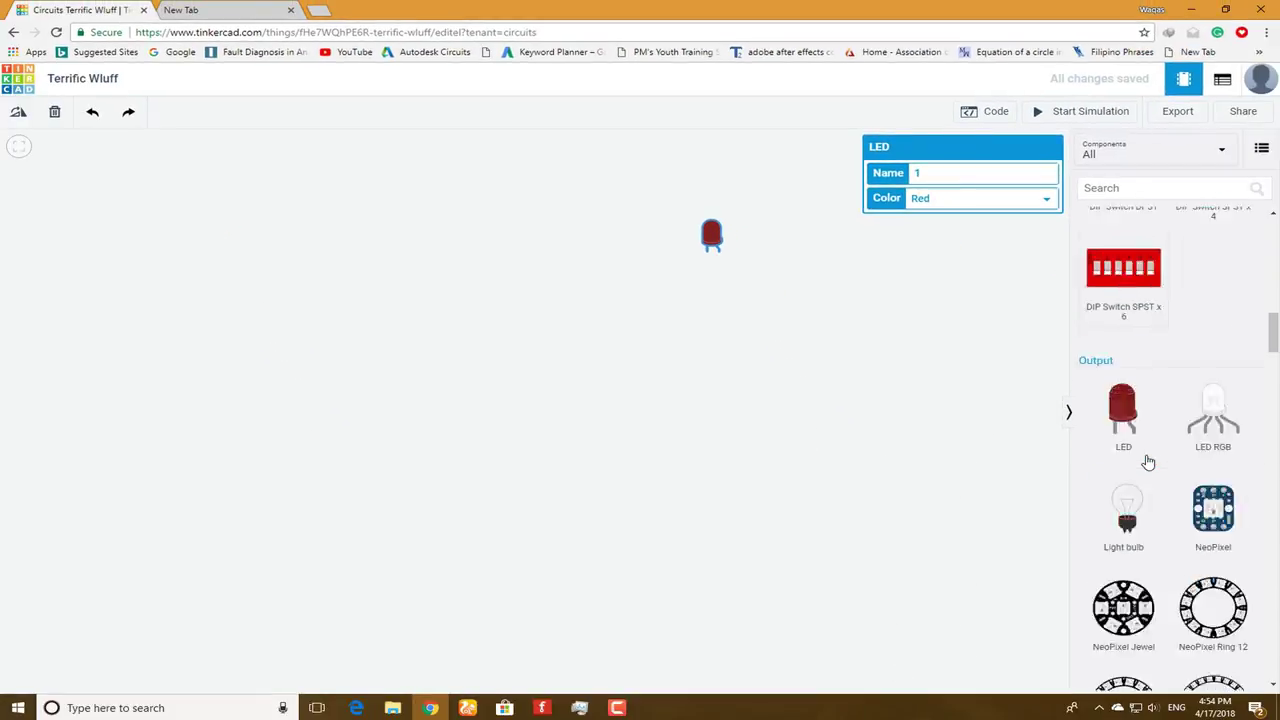
{"action": "scroll", "coordinate": [1148, 462], "scroll_direction": "down", "scroll_amount": 10}
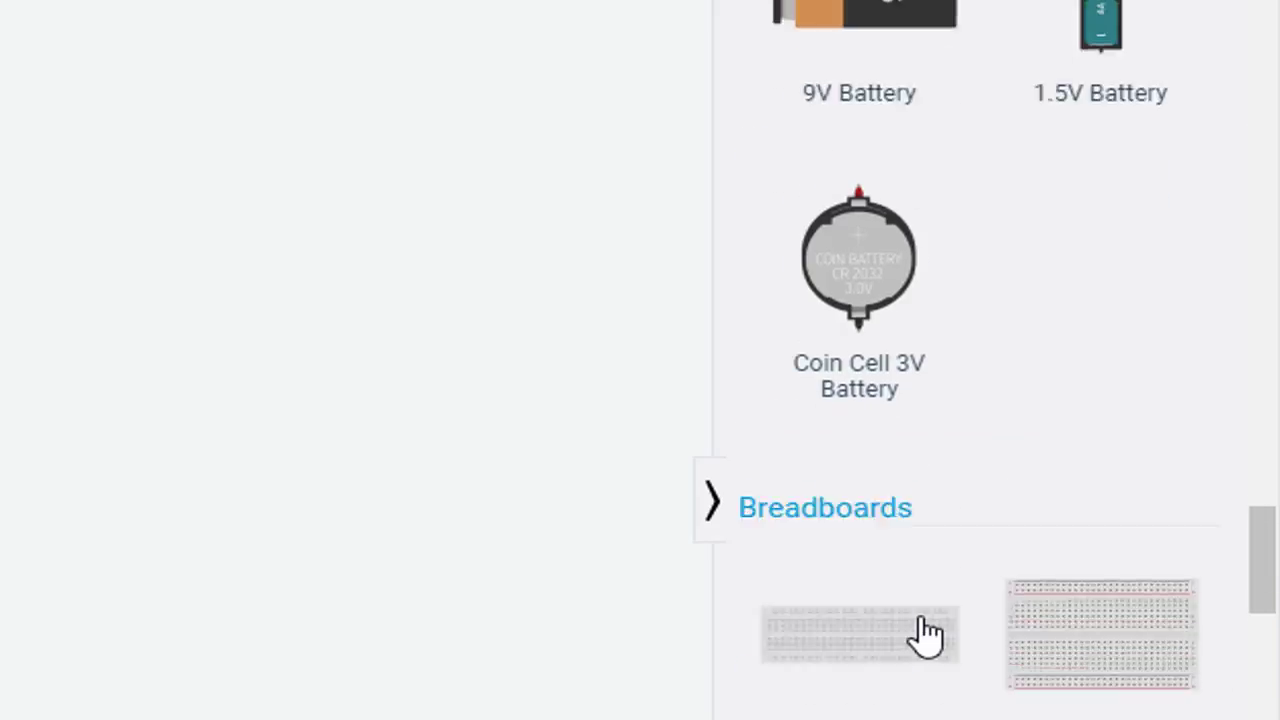
{"action": "scroll", "coordinate": [925, 630], "scroll_direction": "up", "scroll_amount": 2}
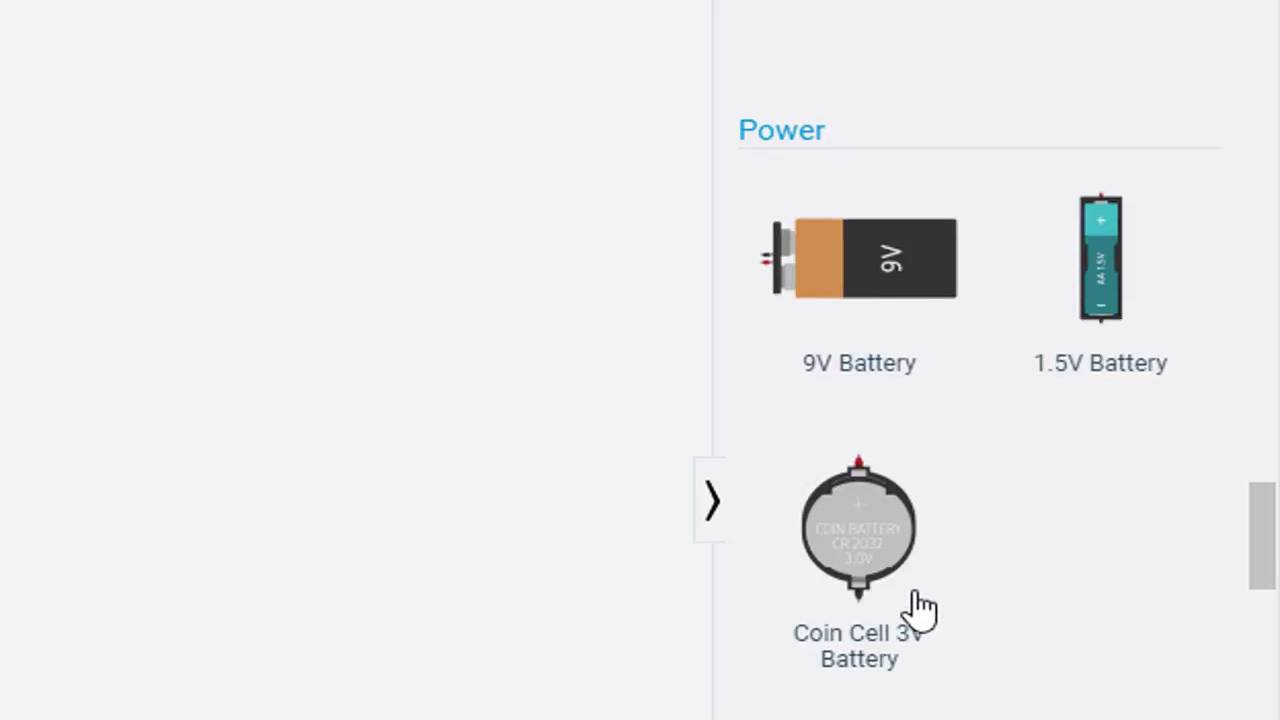
Place a 1.5V battery on the workspace and position it beside the red LED
{"action": "left_click", "coordinate": [1118, 278]}
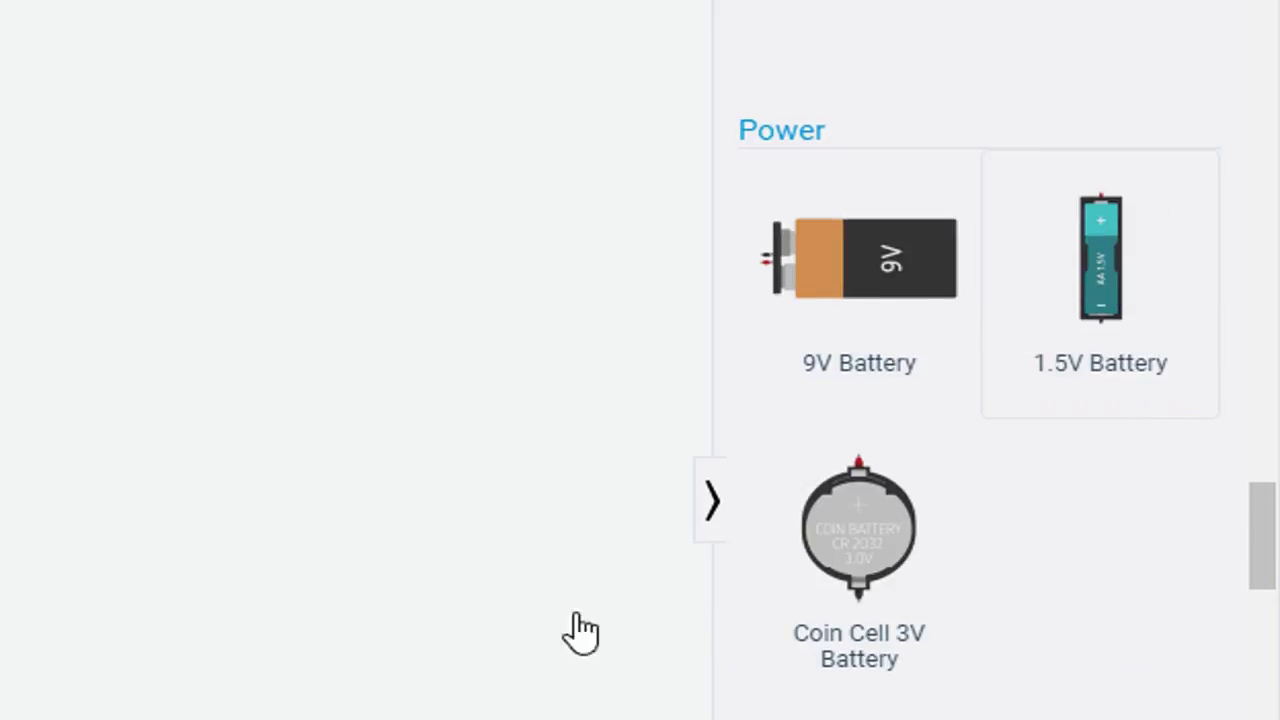
{"action": "left_click", "coordinate": [0, 248]}
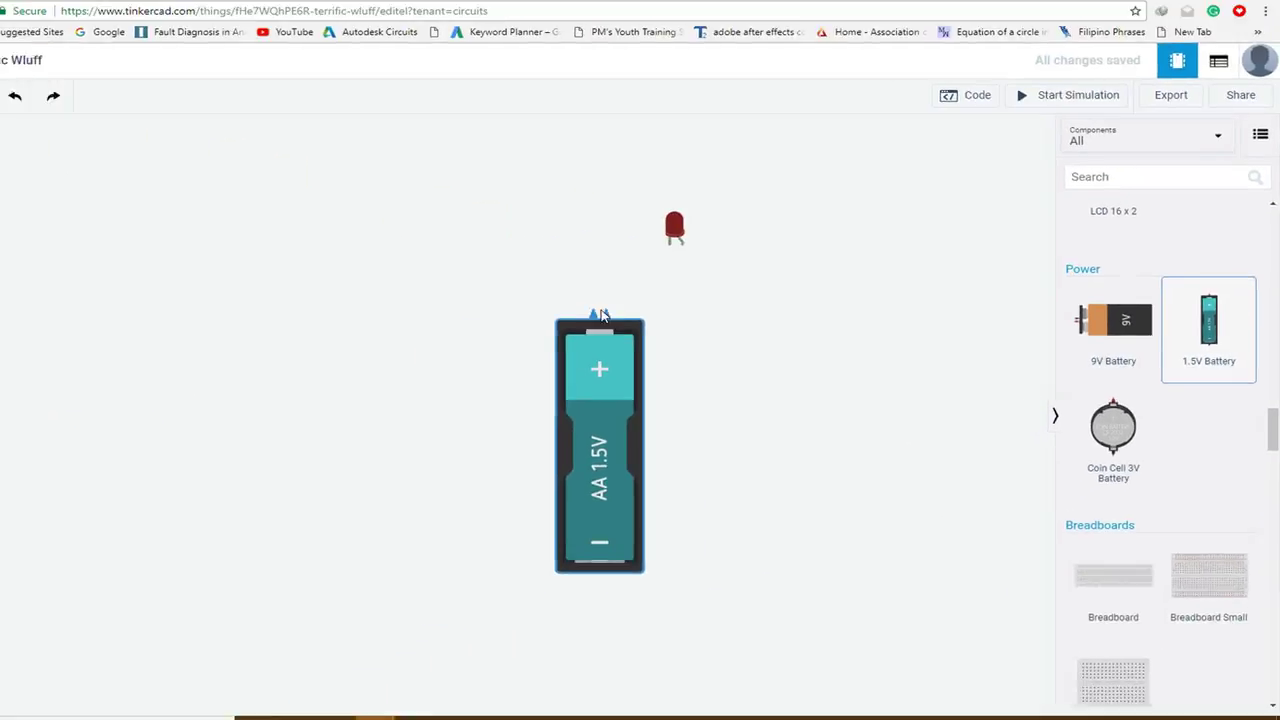
{"action": "left_click_drag", "start_coordinate": [603, 316], "coordinate": [537, 231]}
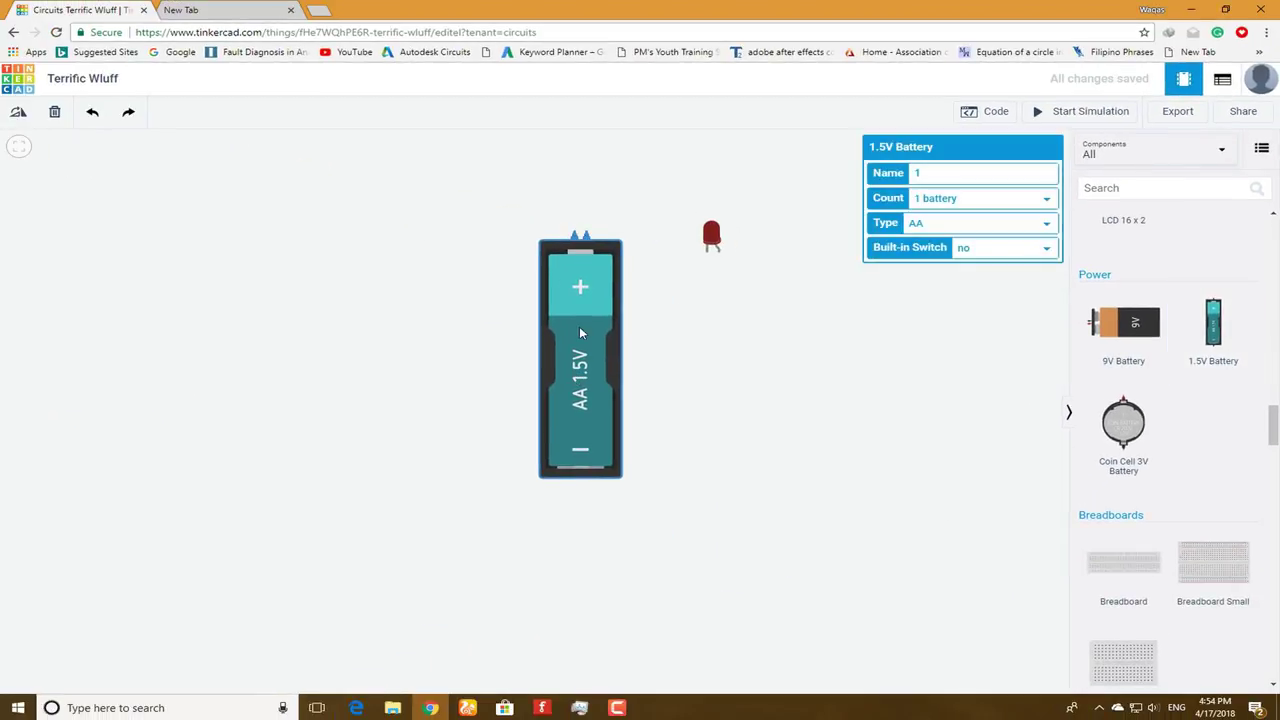
{"action": "left_click_drag", "start_coordinate": [580, 333], "coordinate": [526, 370]}
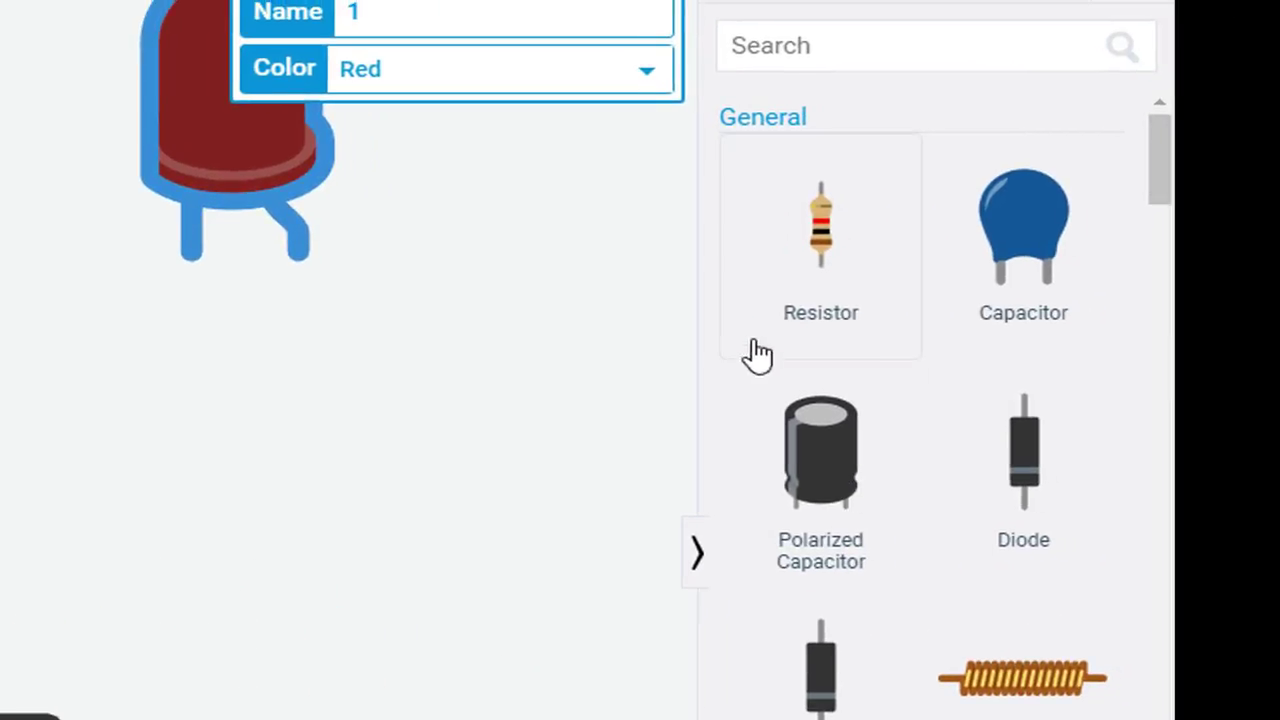
Add a resistor to the workspace and set its resistance to 220 Ω
{"action": "left_click_drag", "start_coordinate": [766, 331], "coordinate": [423, 274]}
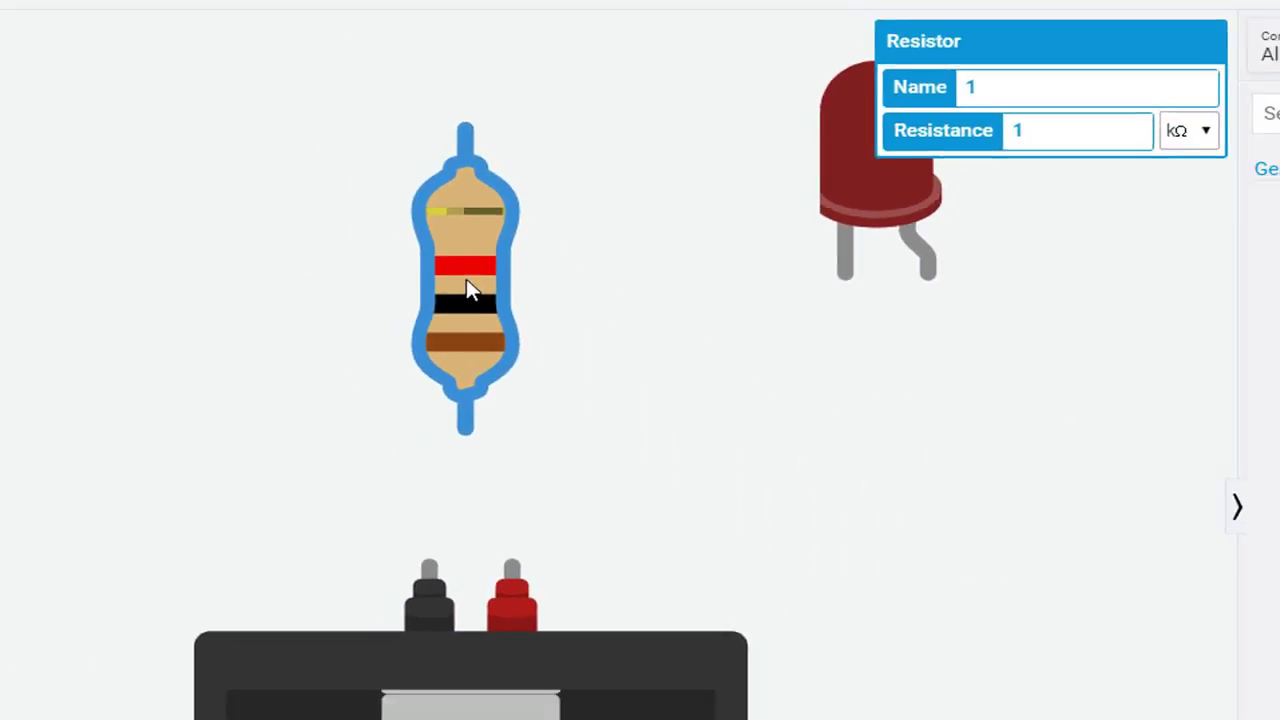
{"action": "left_click_drag", "start_coordinate": [997, 160], "coordinate": [723, 243]}
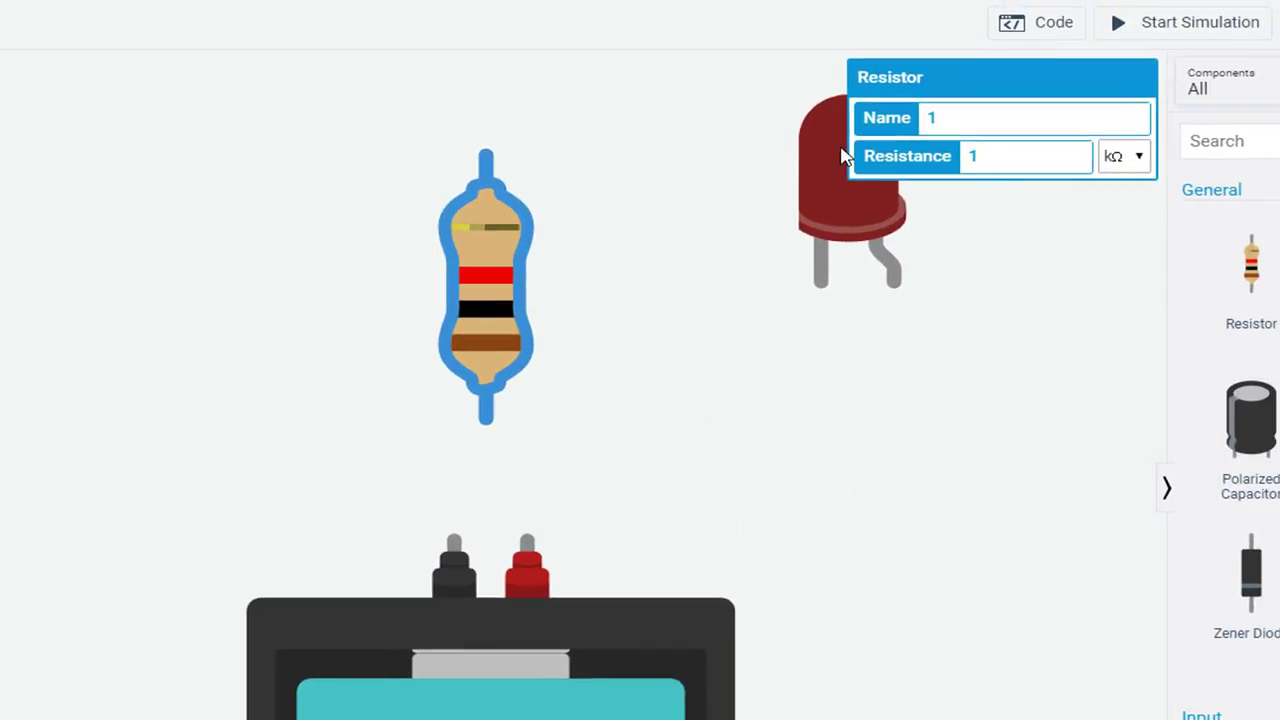
{"action": "left_click", "coordinate": [474, 310]}
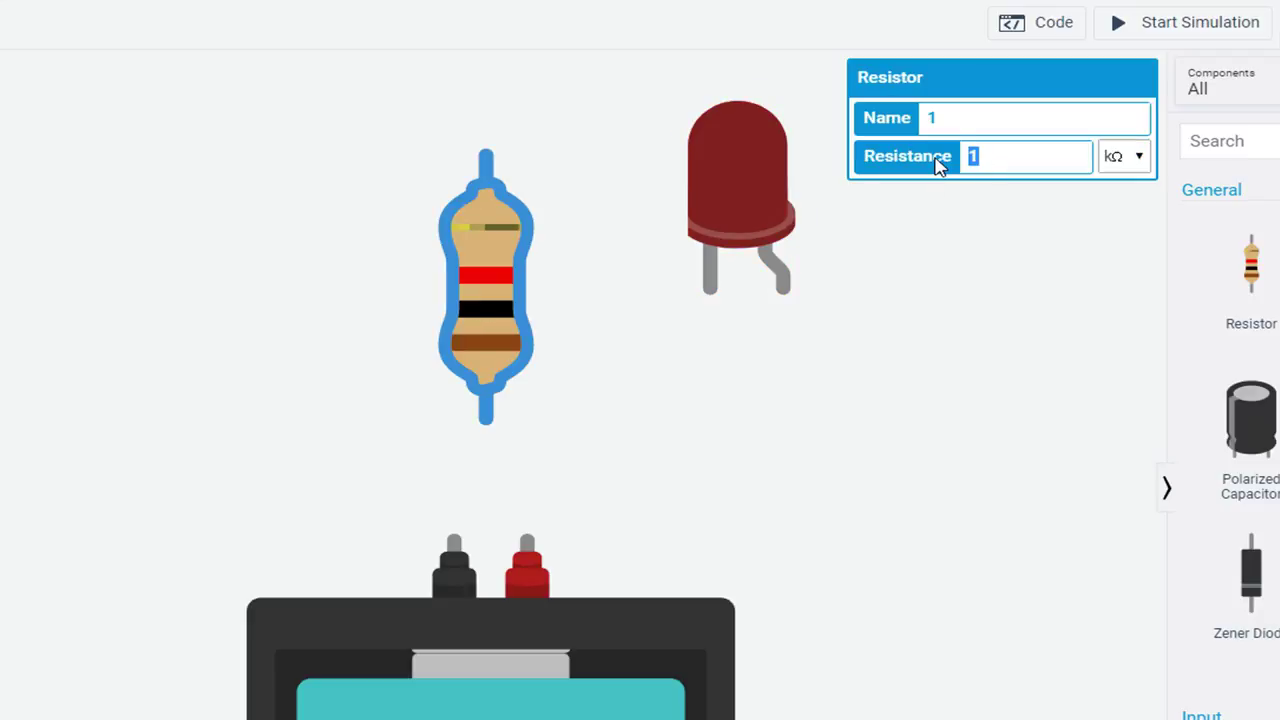
{"action": "type", "text": "220"}
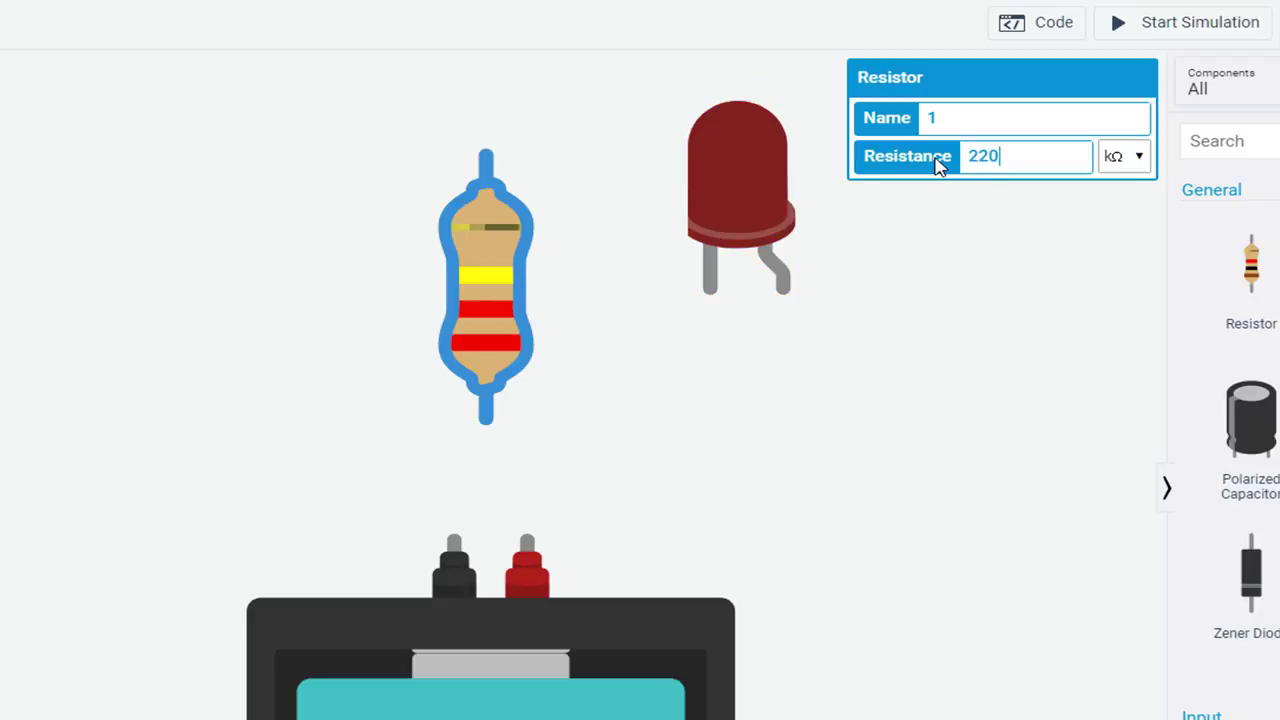
{"action": "left_click", "coordinate": [1137, 160]}
{"action": "left_click", "coordinate": [1103, 261]}
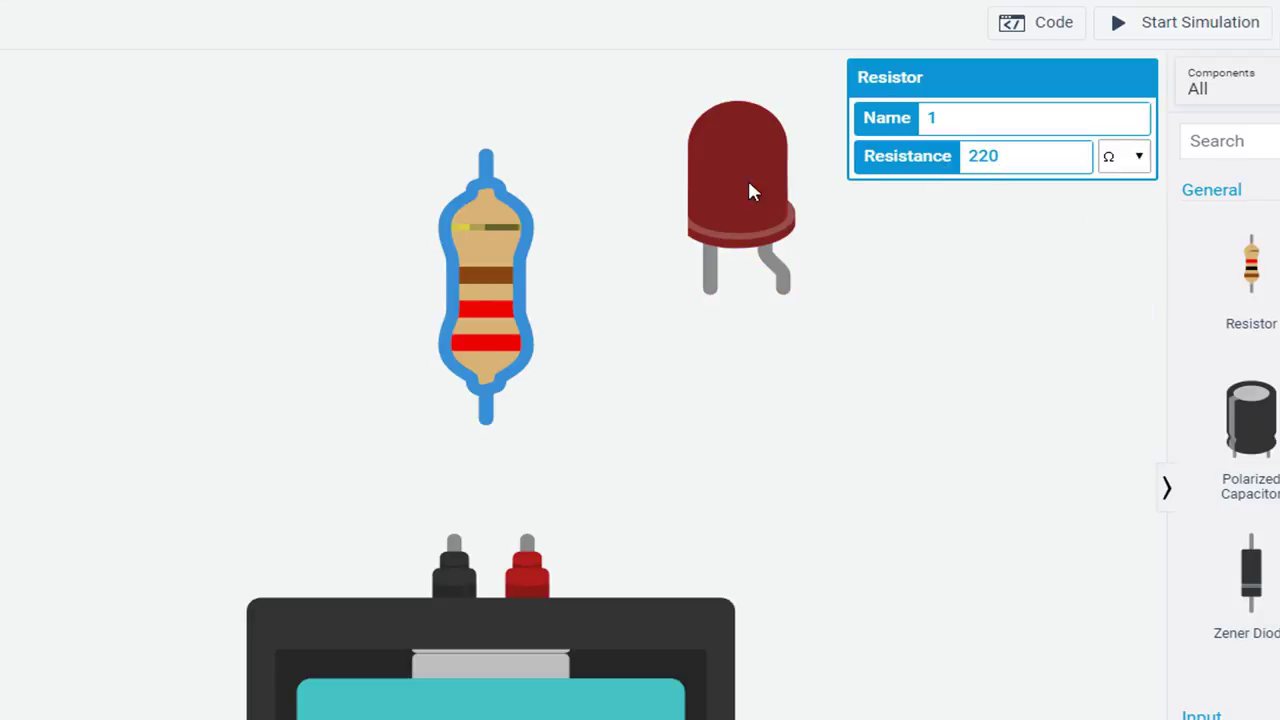
Rotate the resistor upright and arrange the LED on top, resistor below, battery underneath
{"action": "key", "text": "r"}
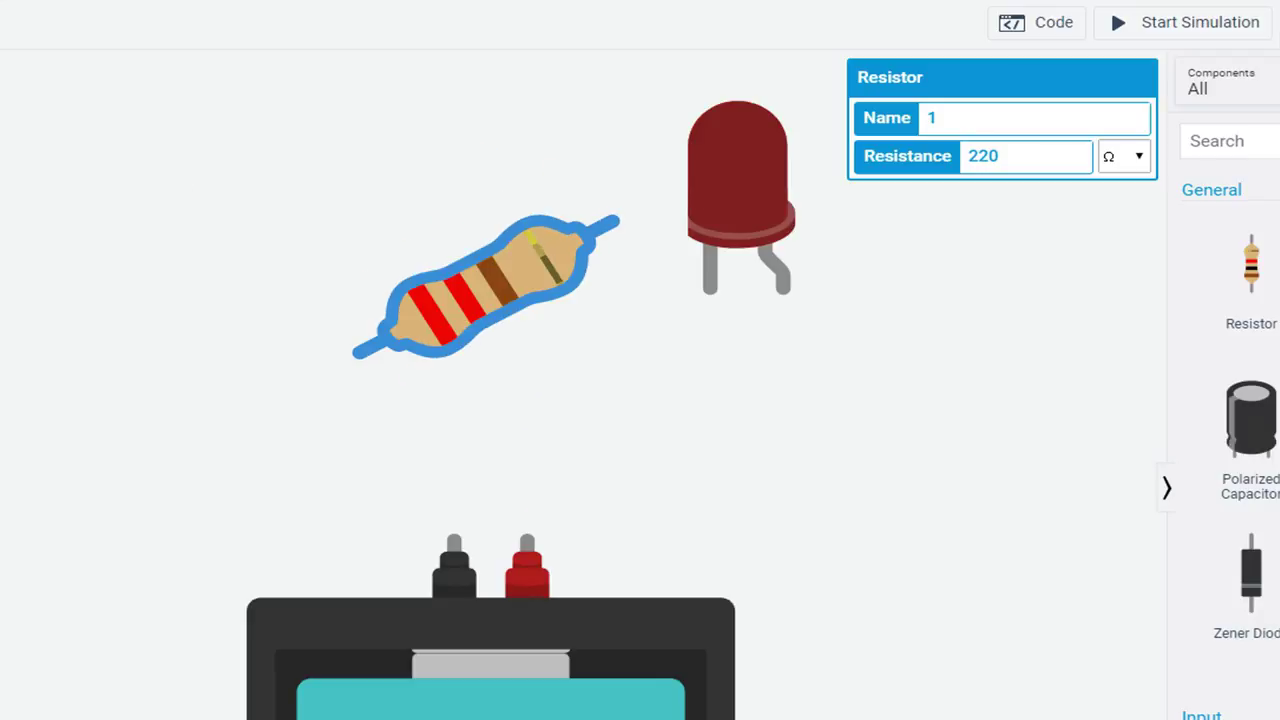
{"action": "left_click_drag", "start_coordinate": [460, 300], "coordinate": [665, 465]}
{"action": "left_click_drag", "start_coordinate": [735, 232], "coordinate": [543, 153]}
{"action": "scroll", "coordinate": [930, 520], "scroll_direction": "down", "scroll_amount": 3}
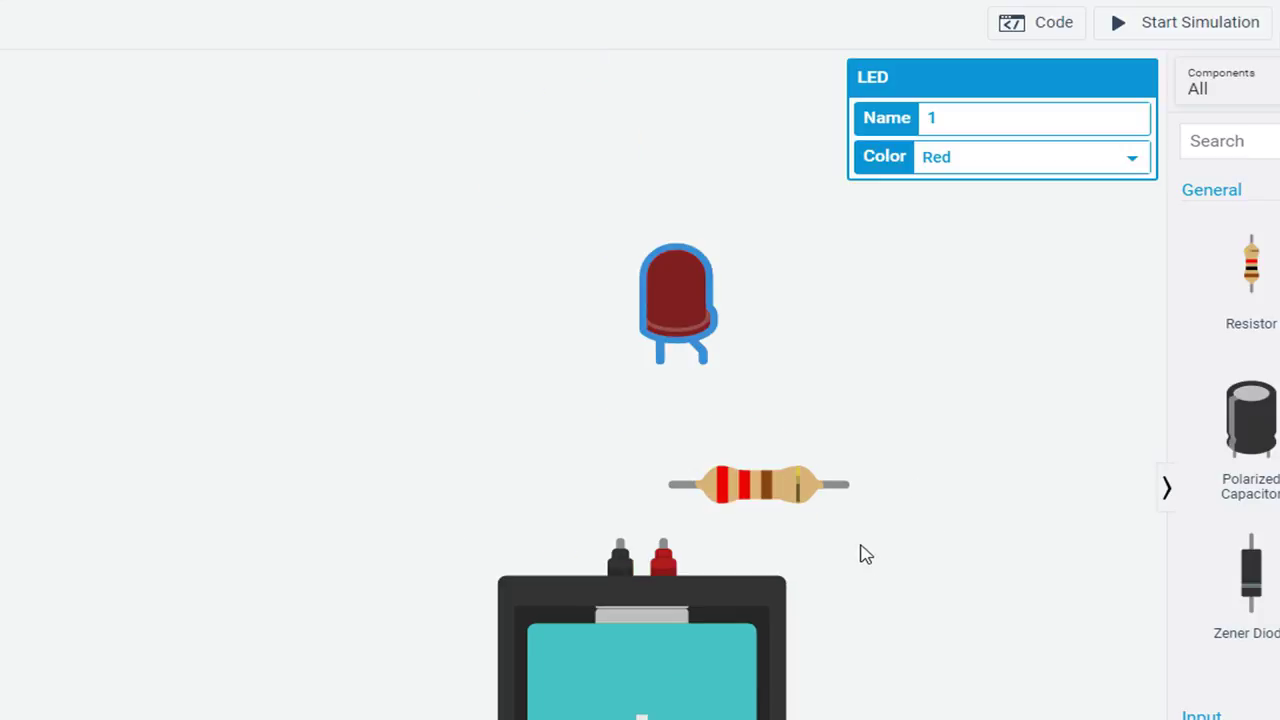
{"action": "left_click", "coordinate": [880, 570]}
{"action": "left_click", "coordinate": [586, 506]}
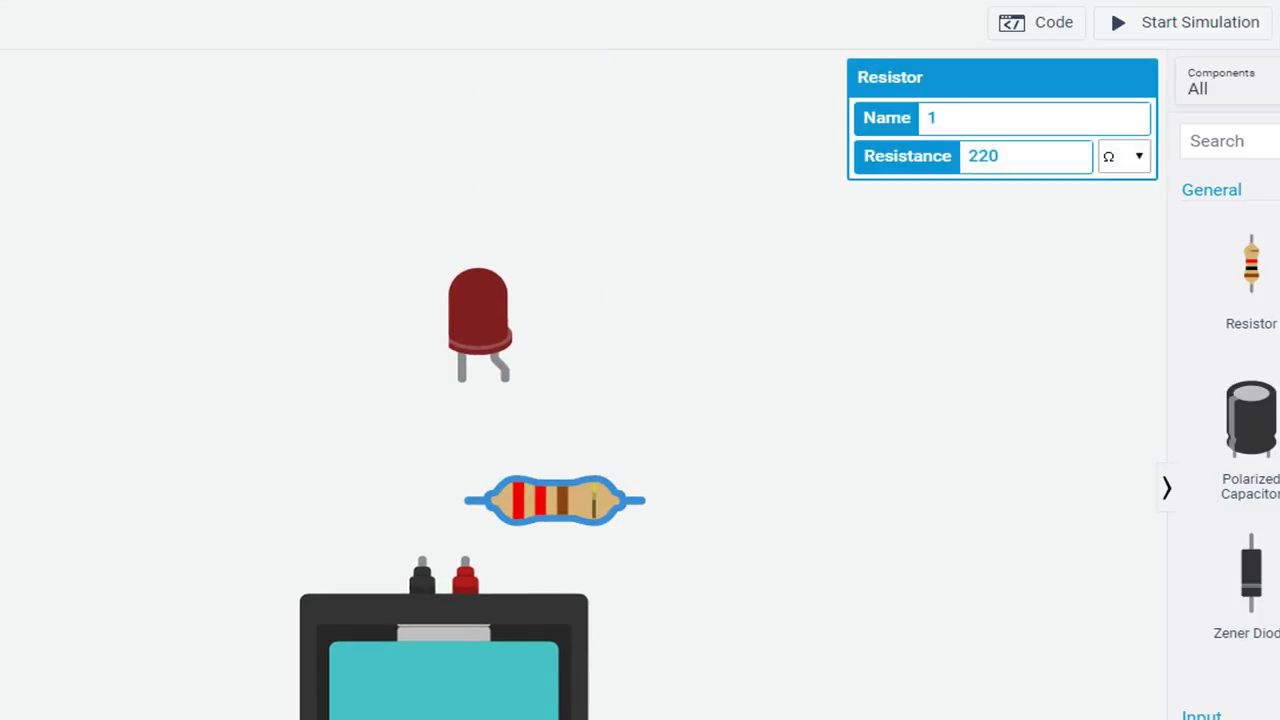
{"action": "key", "text": "r"}
{"action": "key", "text": "r"}
{"action": "key", "text": "r"}
{"action": "left_click_drag", "start_coordinate": [462, 312], "coordinate": [406, 132]}
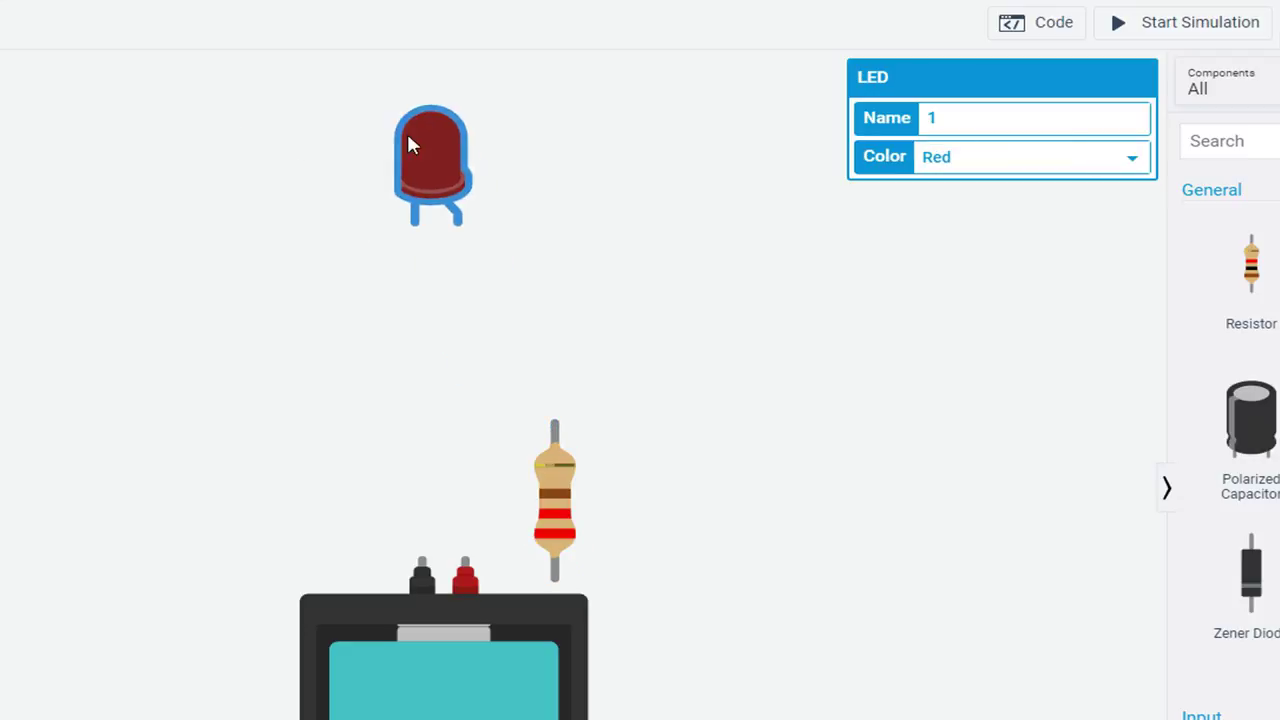
{"action": "left_click_drag", "start_coordinate": [570, 500], "coordinate": [512, 390]}
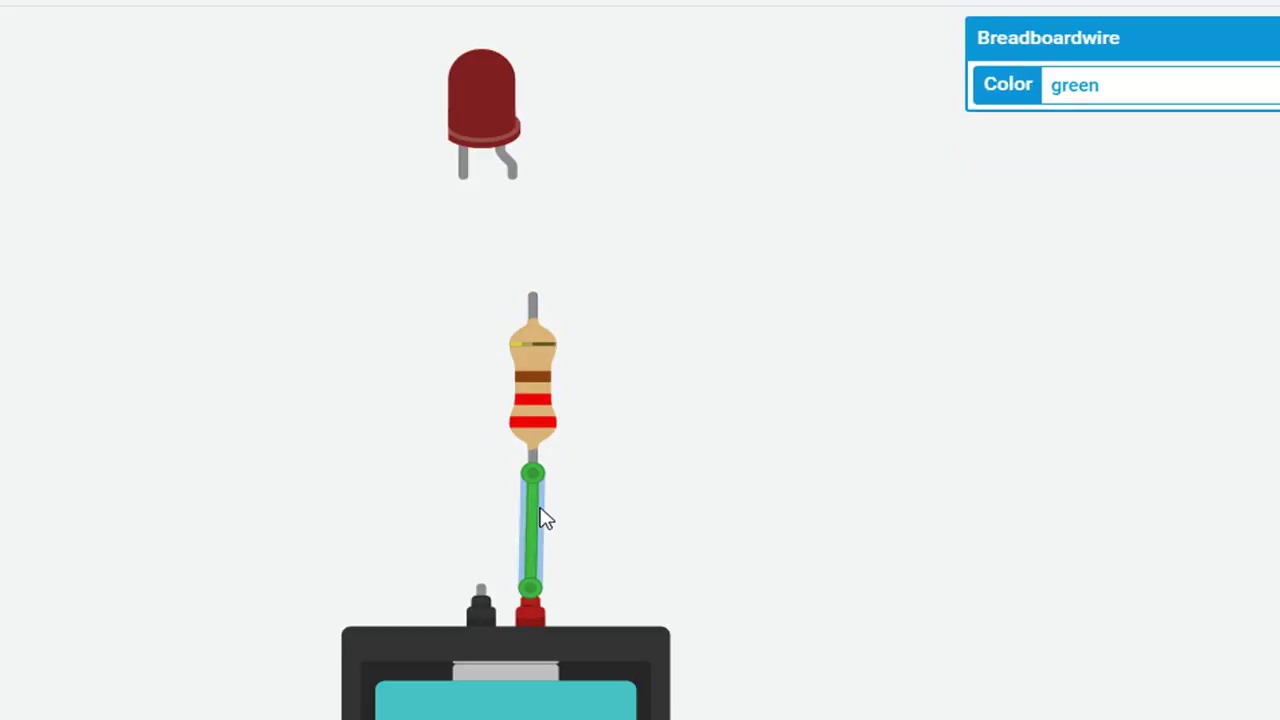
Make the battery-to-resistor and resistor-to-LED wires red
{"action": "left_click", "coordinate": [1168, 85]}
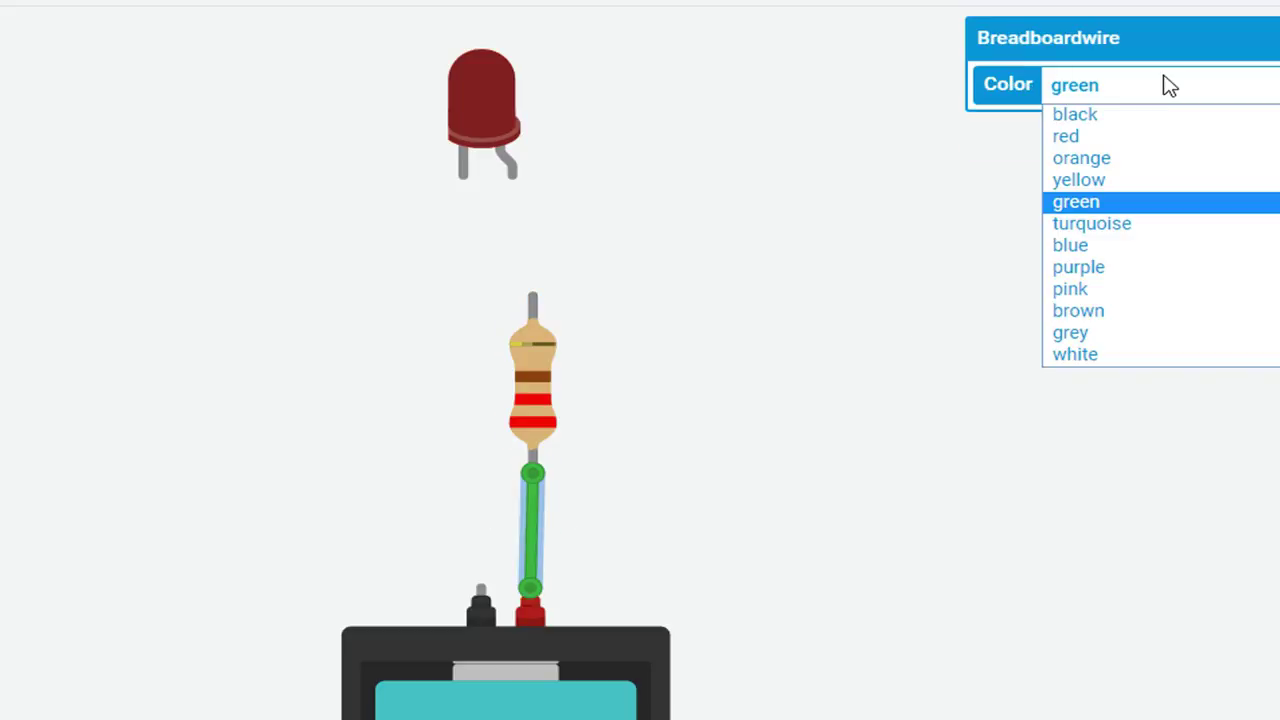
{"action": "left_click", "coordinate": [1148, 137]}
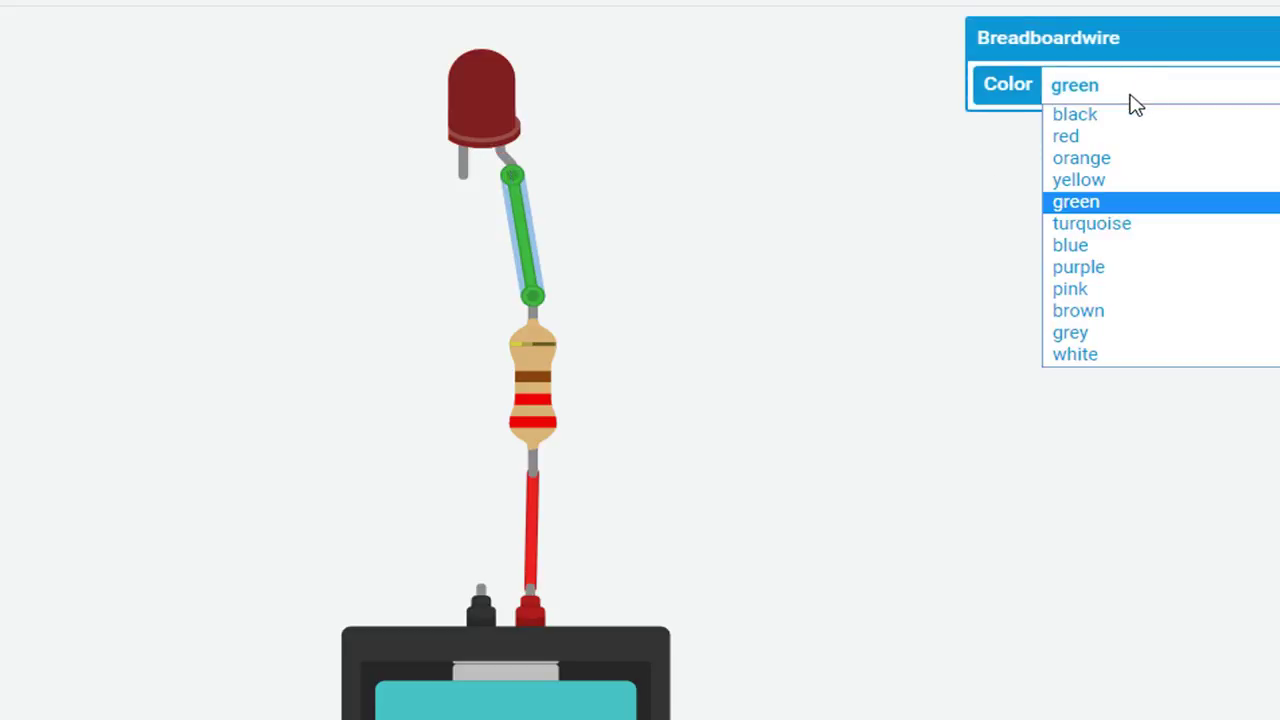
{"action": "left_click", "coordinate": [1125, 136]}
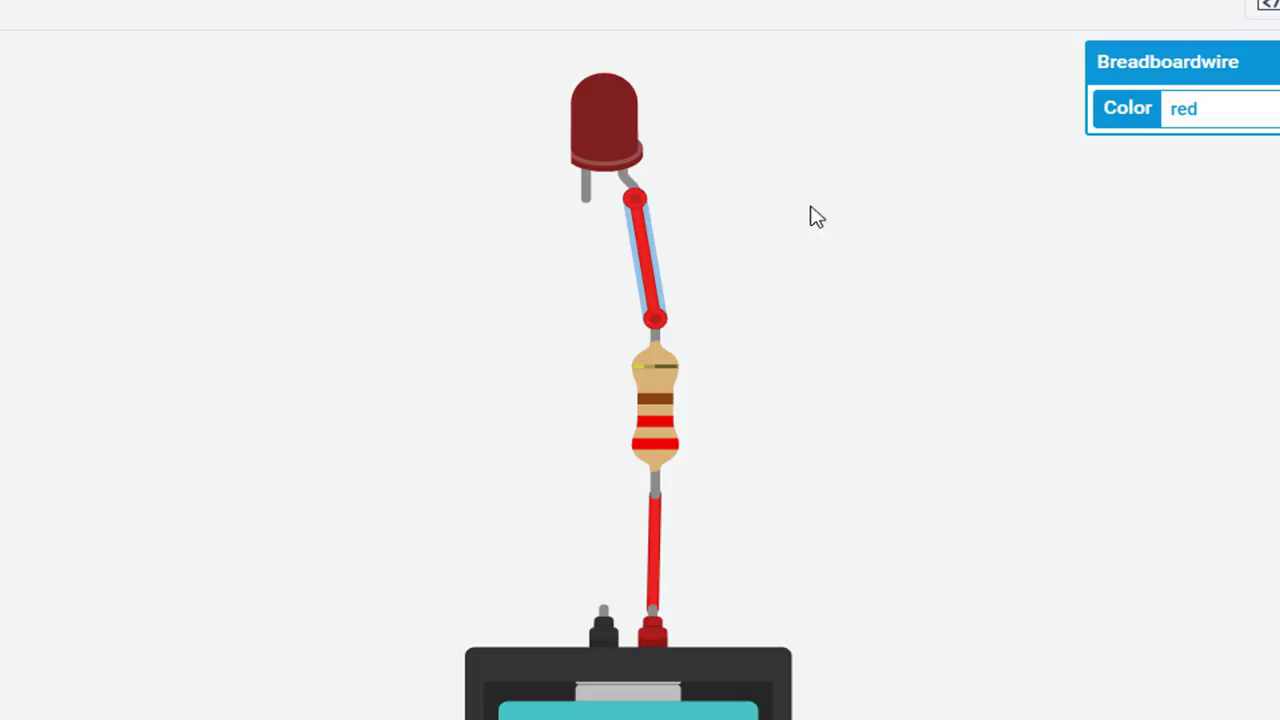
Wire the LED cathode to battery negative in black and move the battery under the LED
{"action": "left_click_drag", "start_coordinate": [586, 205], "coordinate": [600, 606]}
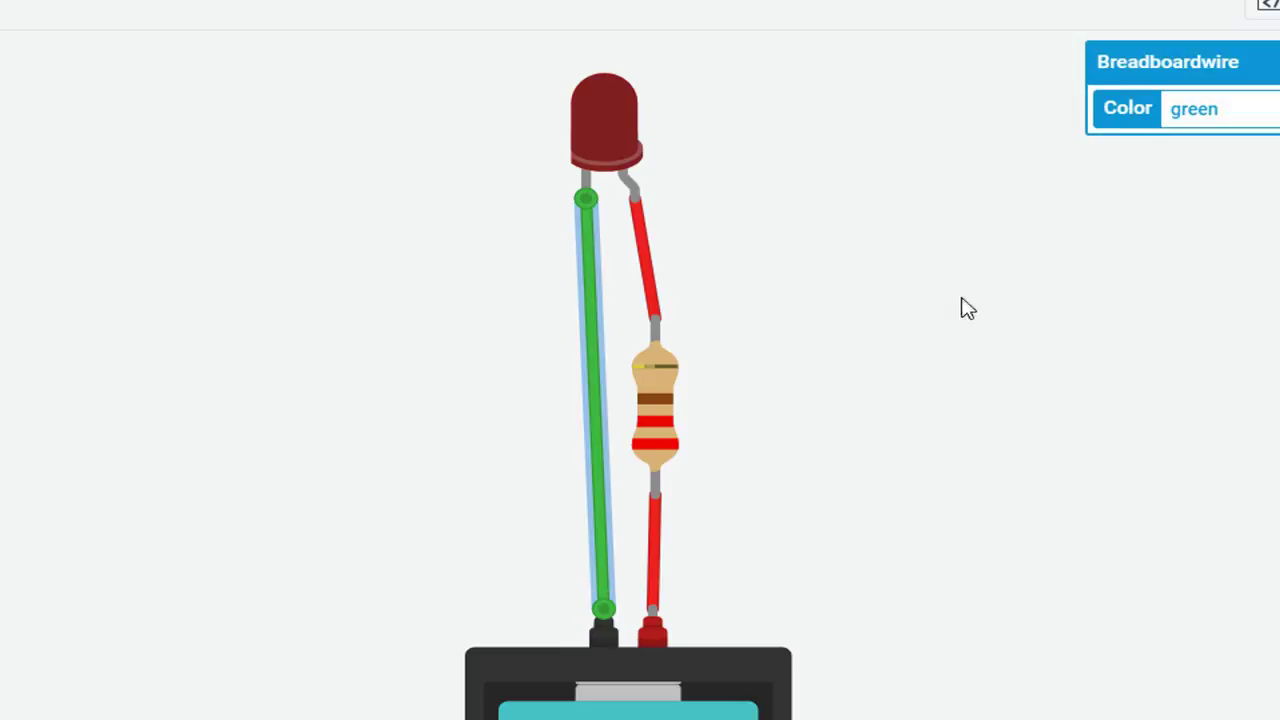
{"action": "left_click", "coordinate": [1196, 116]}
{"action": "left_click", "coordinate": [1240, 138]}
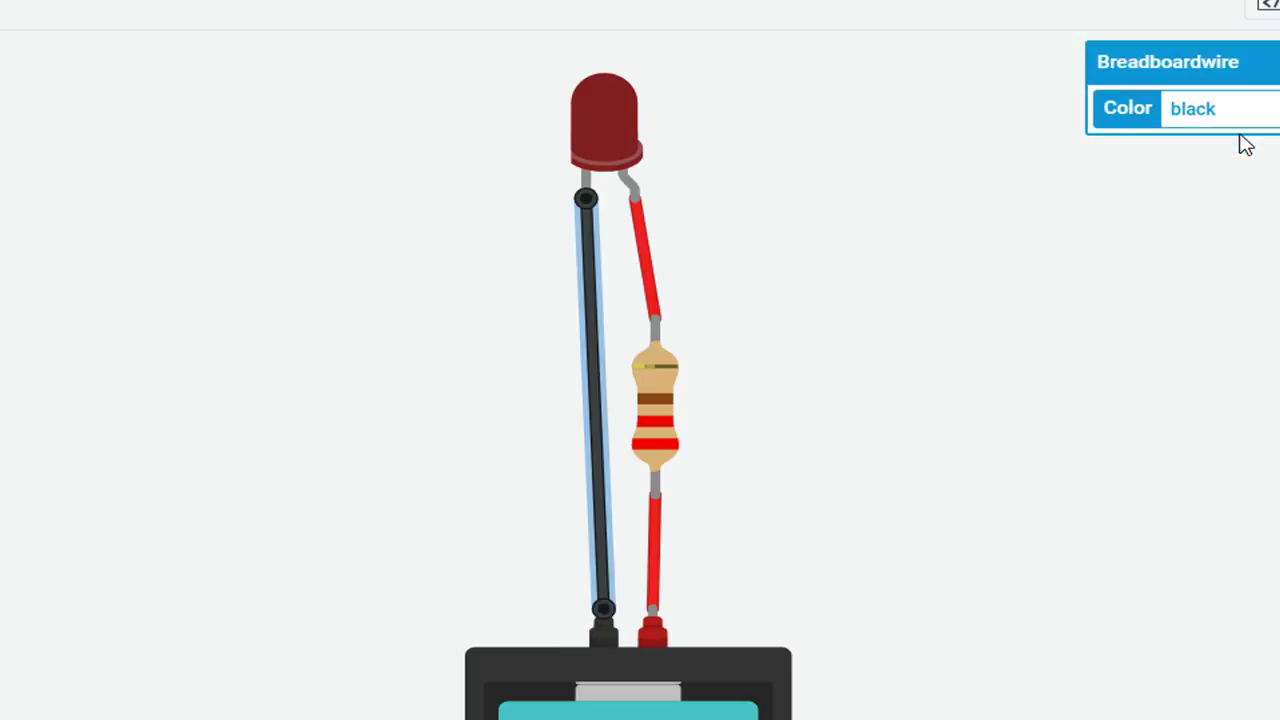
{"action": "left_click", "coordinate": [976, 333]}
{"action": "mouse_move", "coordinate": [662, 712]}
{"action": "left_mouse_down"}
{"action": "mouse_move", "coordinate": [686, 708]}
{"action": "mouse_move", "coordinate": [629, 719]}
{"action": "mouse_move", "coordinate": [643, 719]}
{"action": "left_mouse_up"}
{"action": "scroll", "coordinate": [890, 607], "scroll_direction": "down", "scroll_amount": 1}
{"action": "scroll", "coordinate": [890, 607], "scroll_direction": "down", "scroll_amount": 1}
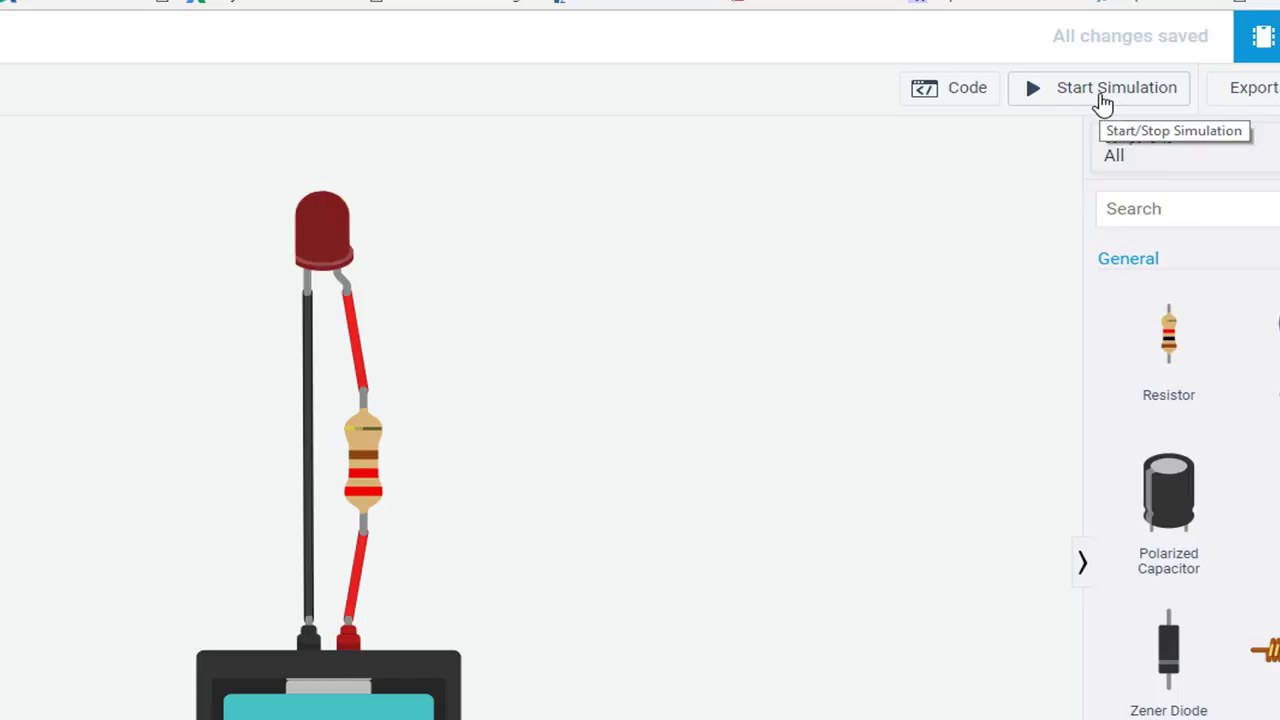
Run a test simulation, then delete the resistor and its wires
{"action": "left_click", "coordinate": [1103, 92]}
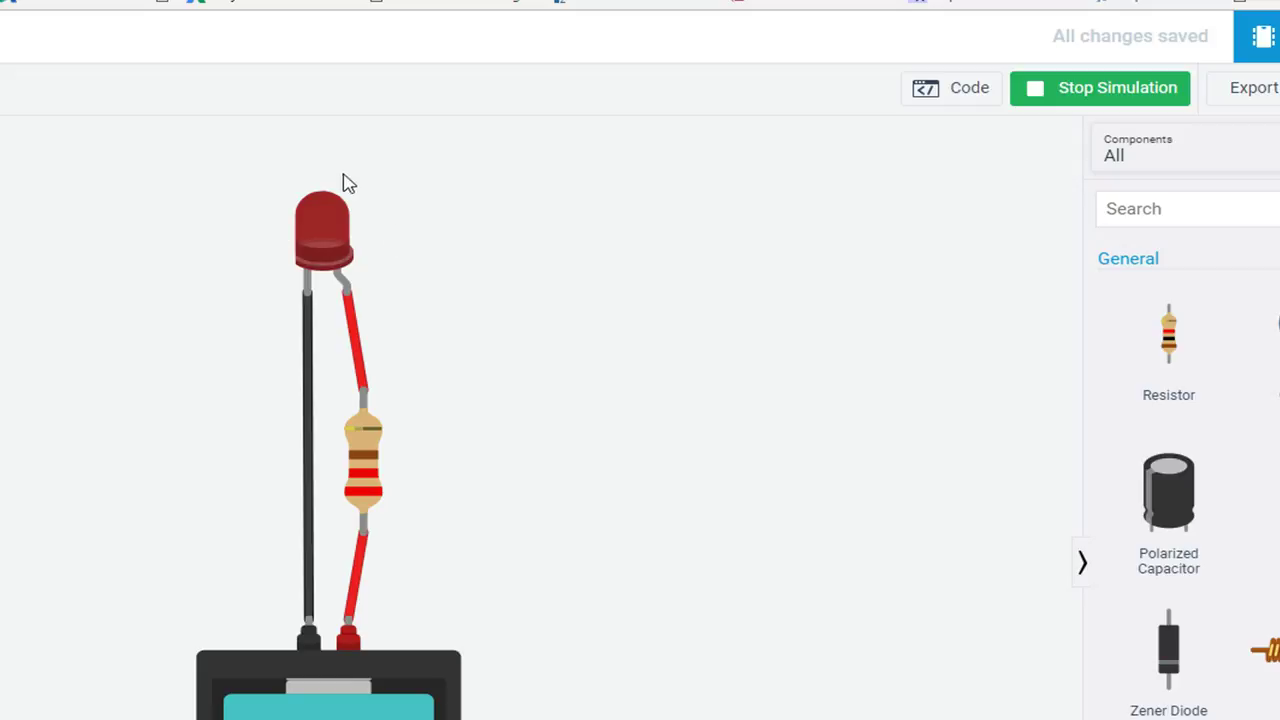
{"action": "left_click", "coordinate": [1077, 97]}
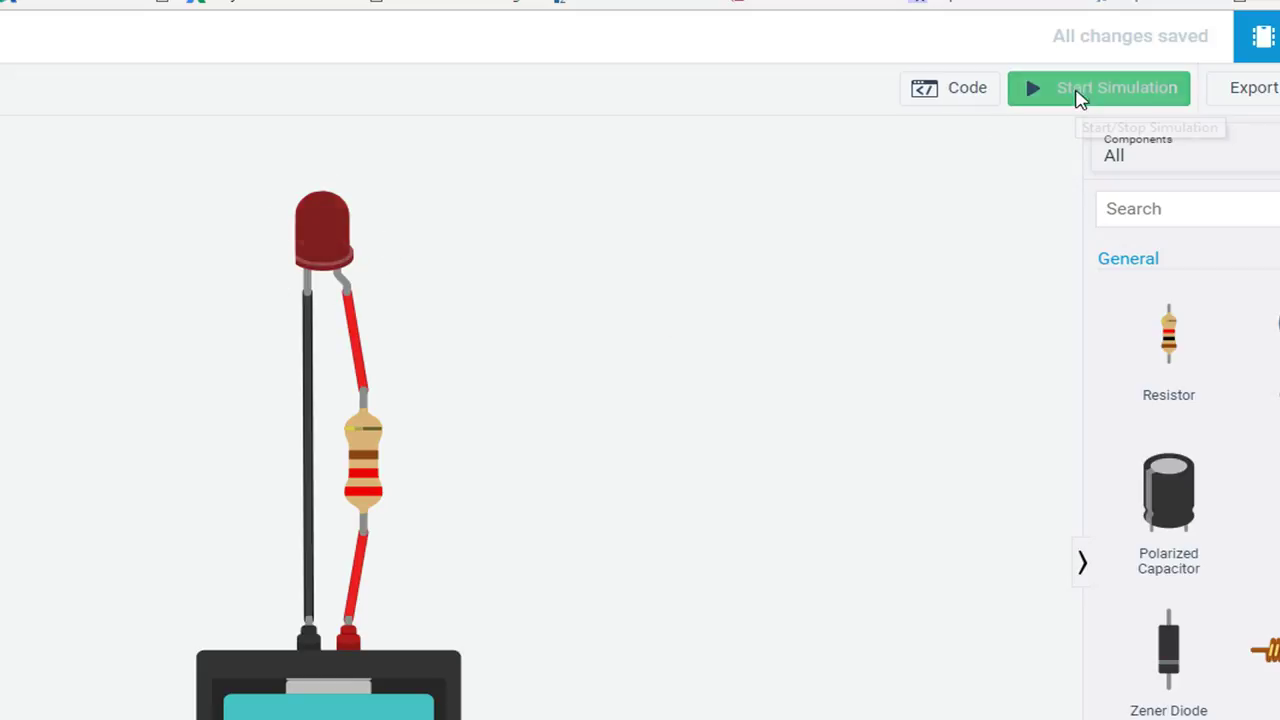
{"action": "left_click", "coordinate": [363, 463]}
{"action": "key", "text": "Delete"}
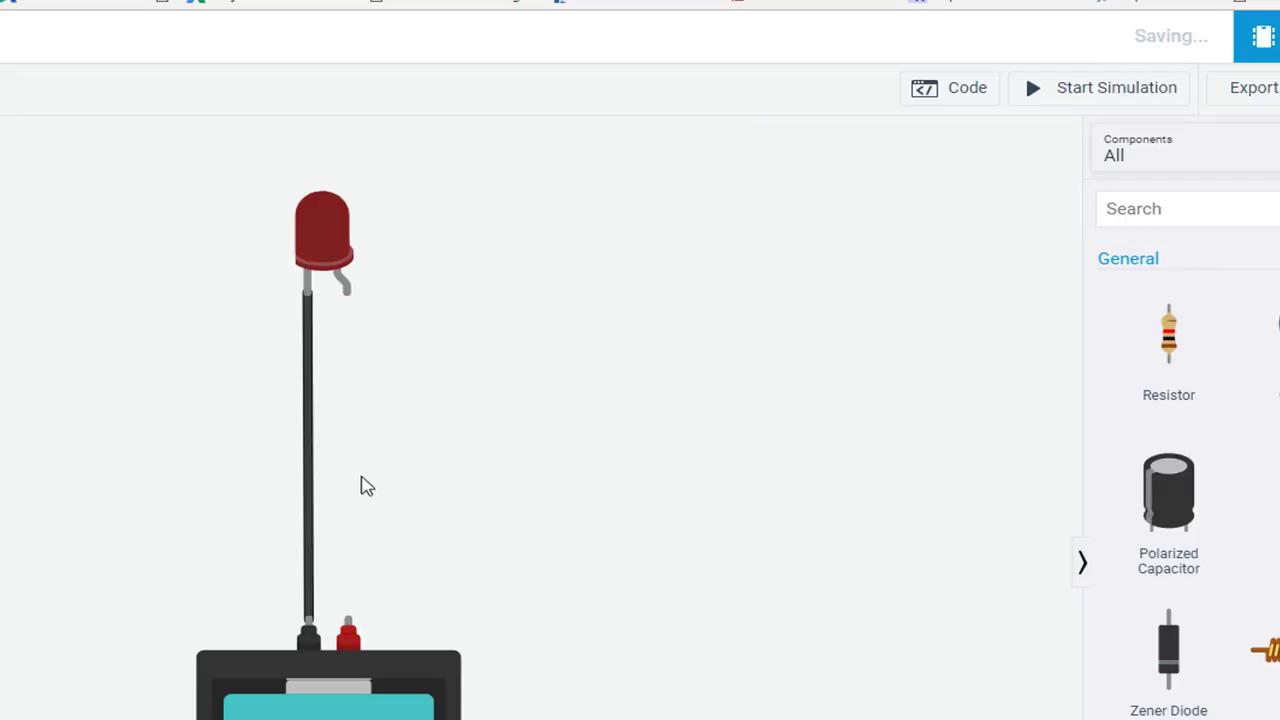
Draw a red wire from battery positive to the LED anode and simulate again
{"action": "left_click", "coordinate": [349, 630]}
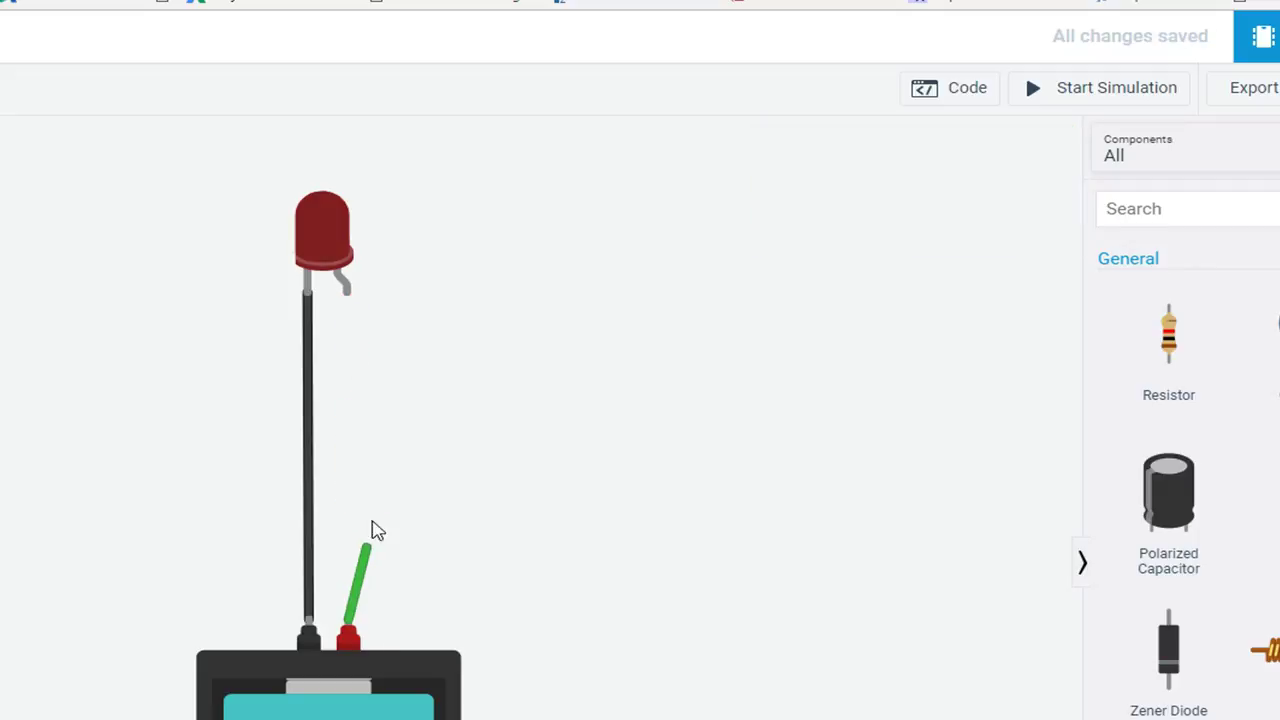
{"action": "left_click", "coordinate": [350, 298]}
{"action": "left_click", "coordinate": [894, 188]}
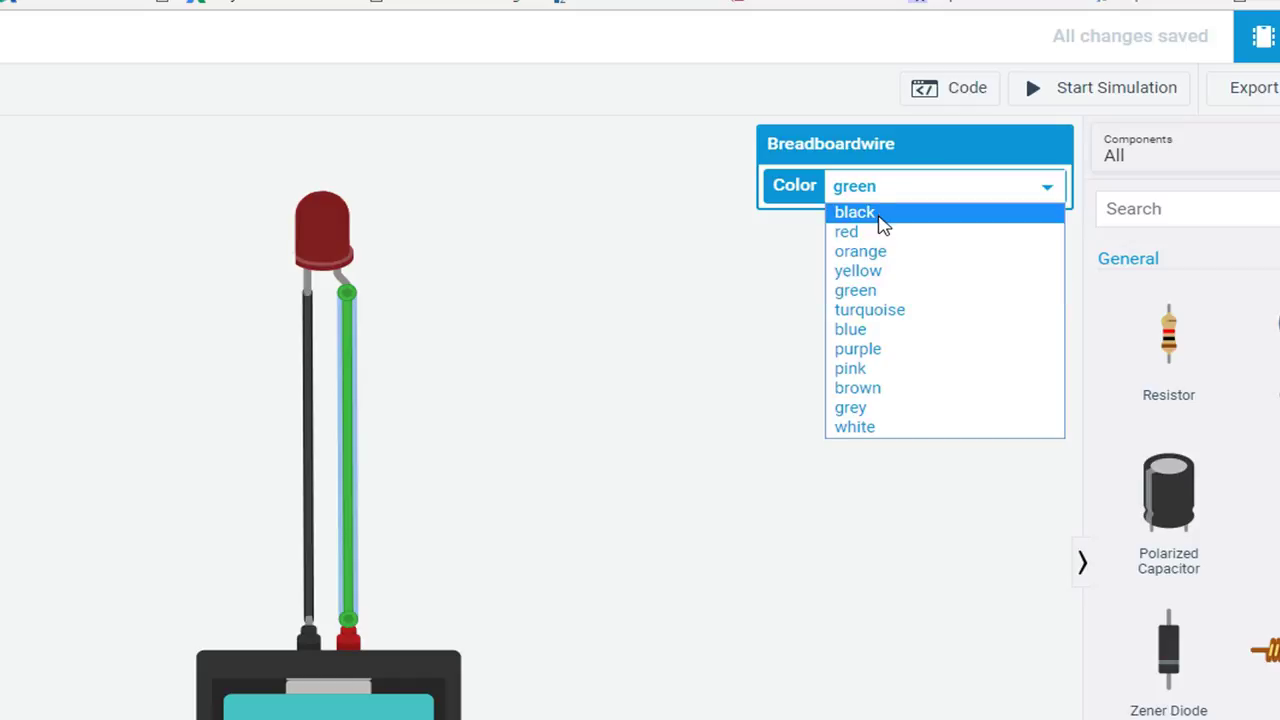
{"action": "left_click", "coordinate": [849, 232]}
{"action": "left_click", "coordinate": [795, 390]}
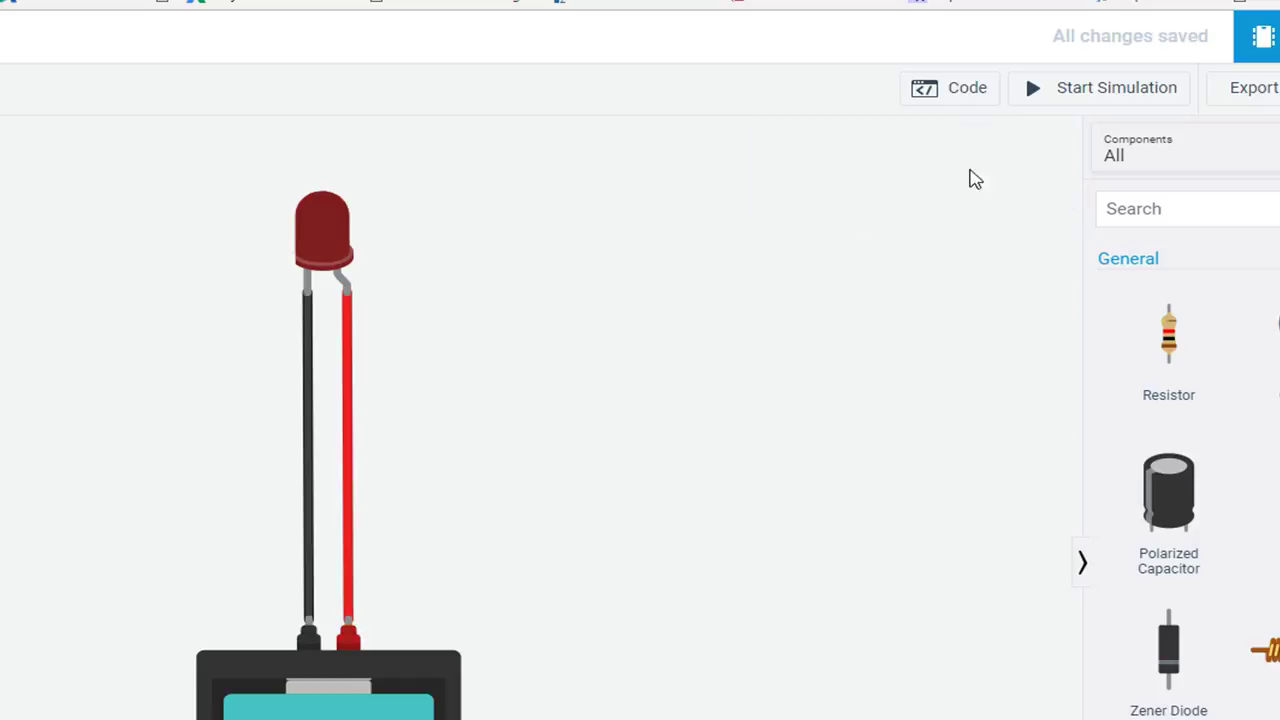
{"action": "left_click", "coordinate": [1090, 92]}
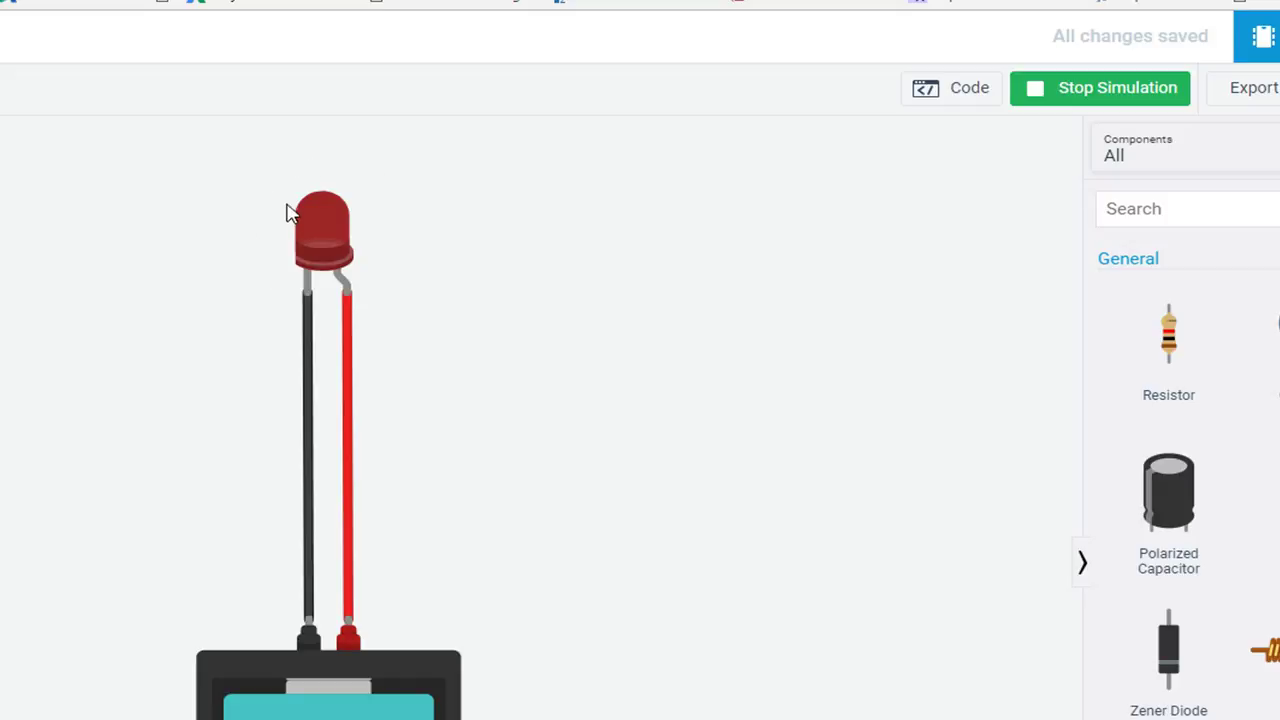
{"action": "left_click", "coordinate": [1057, 99]}
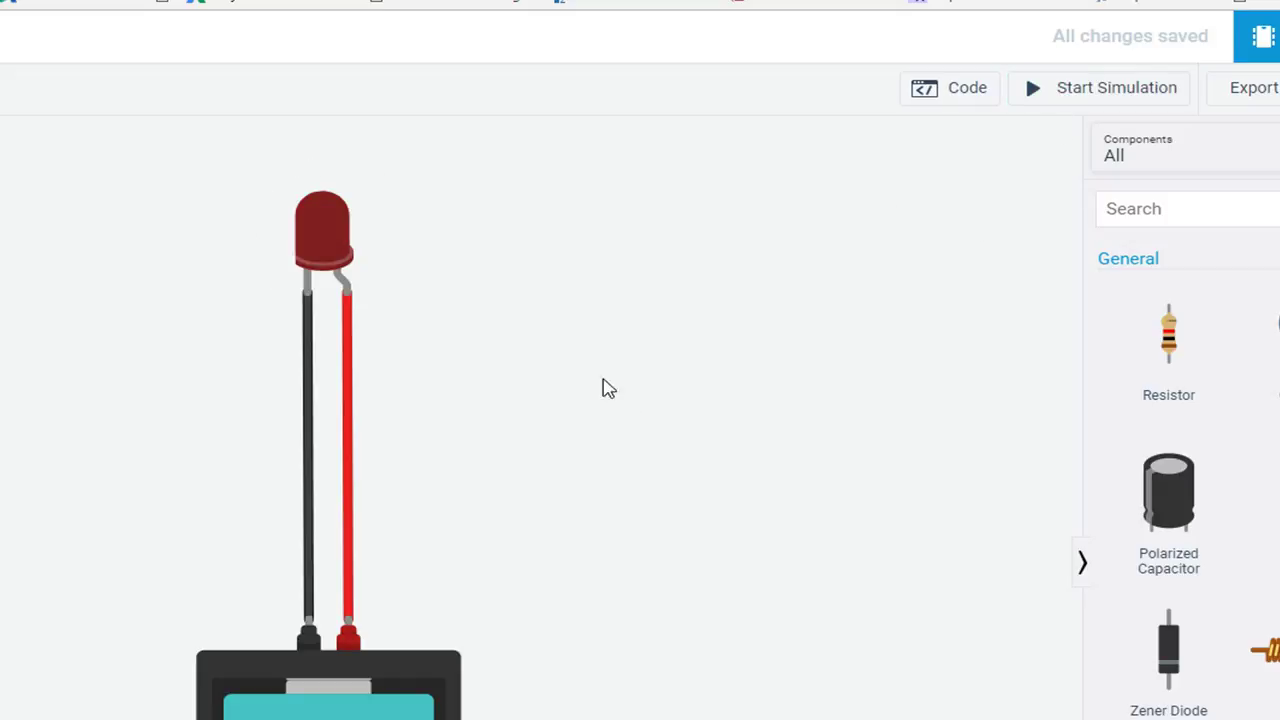
Delete the red wire and wire a new resistor between battery positive and LED anode
{"action": "left_click", "coordinate": [346, 424]}
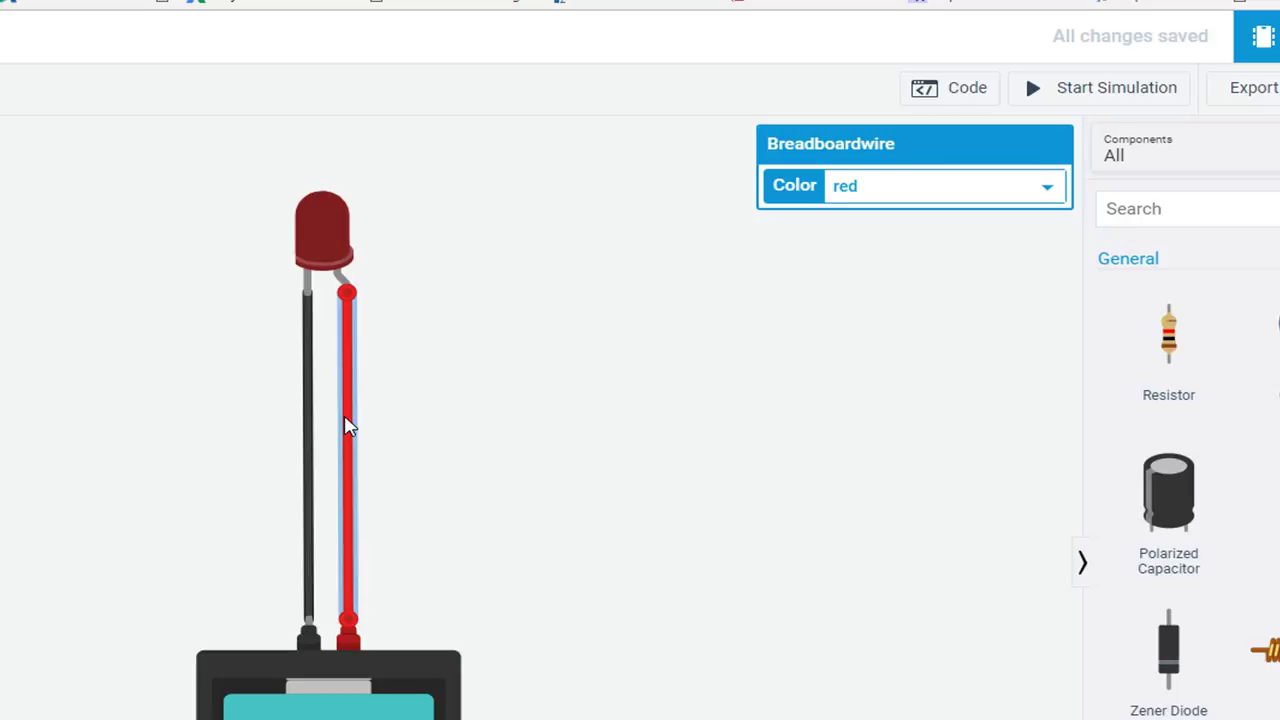
{"action": "key", "text": "Delete"}
{"action": "left_click_drag", "start_coordinate": [1163, 363], "coordinate": [380, 433]}
{"action": "left_click", "coordinate": [347, 628]}
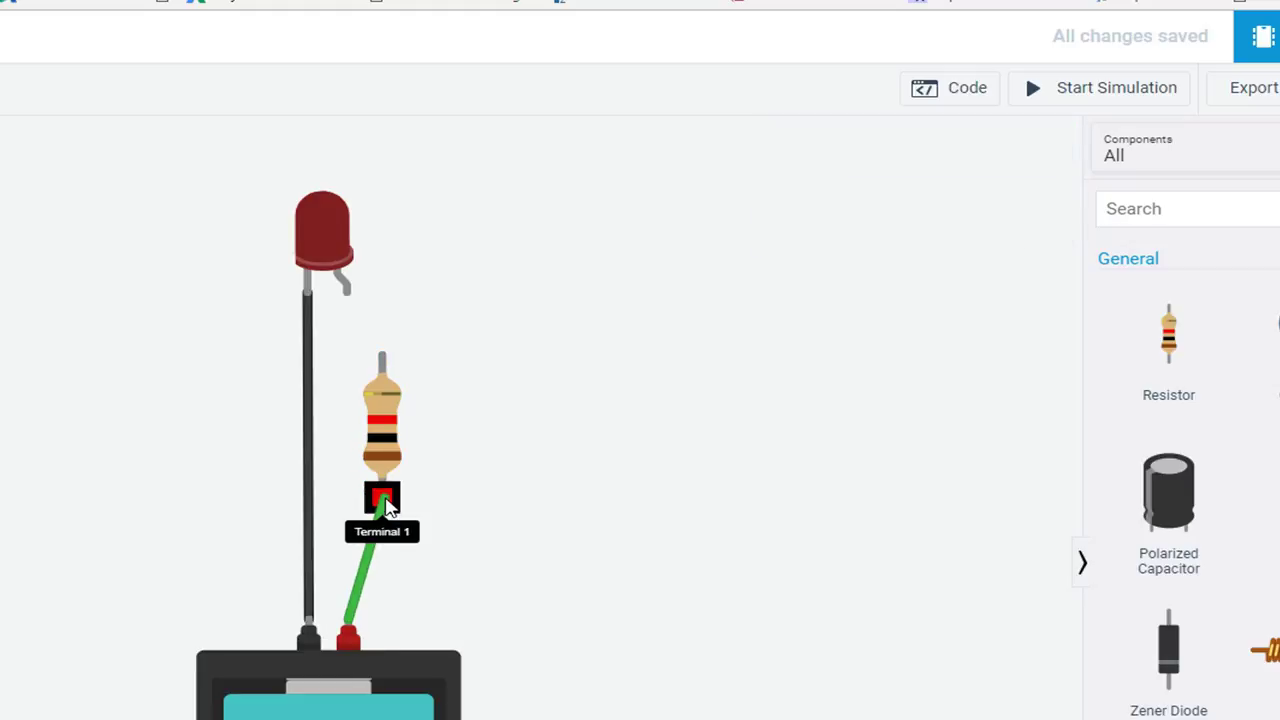
{"action": "left_click", "coordinate": [383, 503]}
{"action": "left_click", "coordinate": [381, 357]}
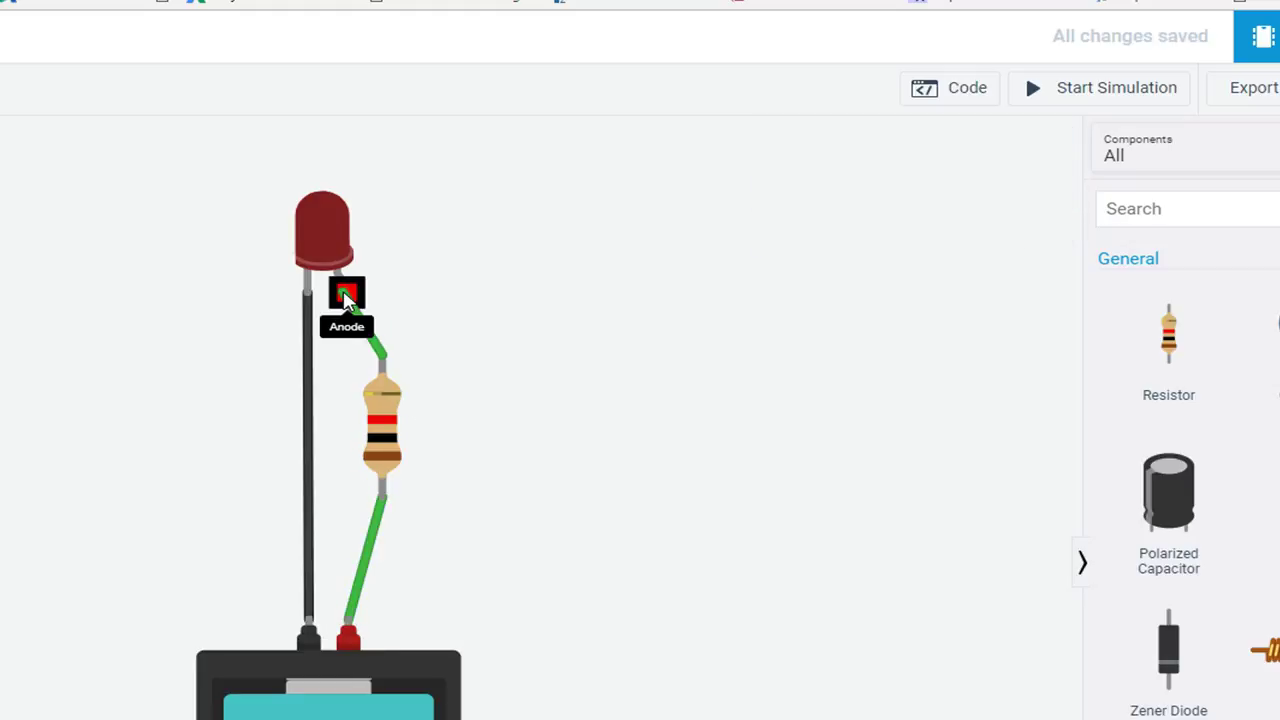
{"action": "left_click", "coordinate": [344, 296]}
{"action": "left_click_drag", "start_coordinate": [380, 449], "coordinate": [347, 450]}
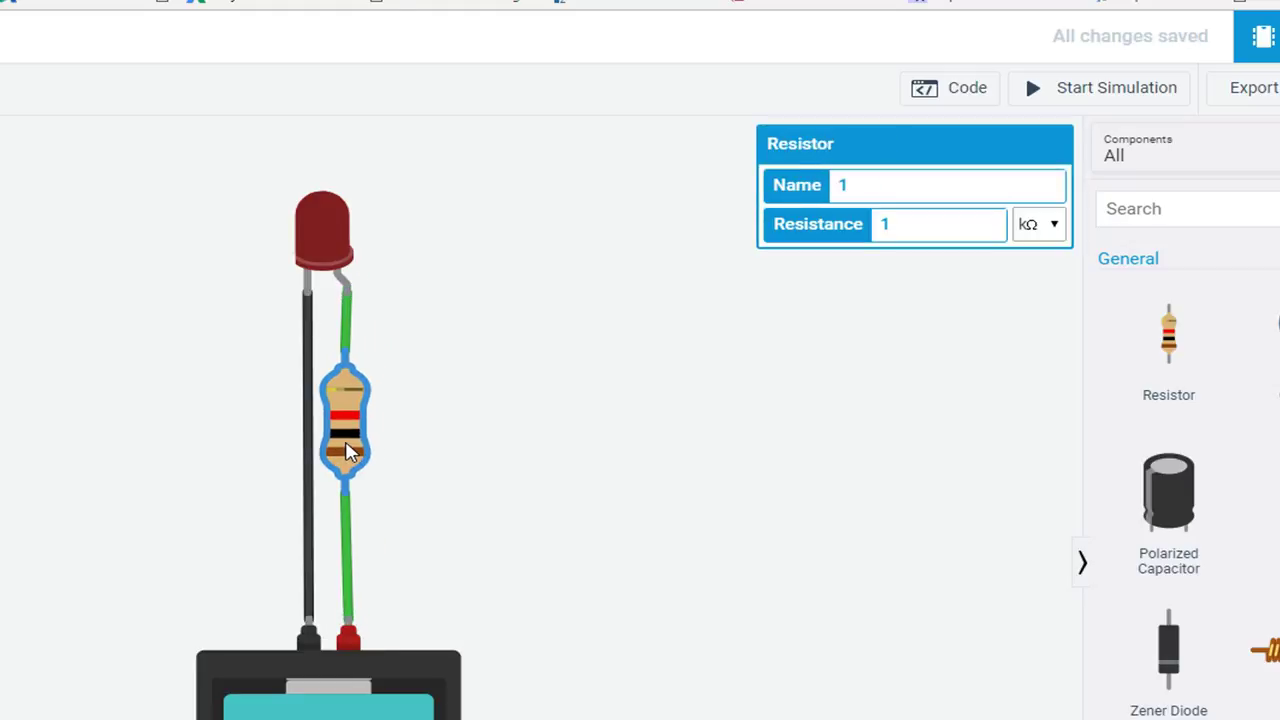
Make both resistor wires red and check the 1 kΩ resistor and battery
{"action": "left_click", "coordinate": [346, 330]}
{"action": "left_click", "coordinate": [862, 190]}
{"action": "left_click", "coordinate": [857, 234]}
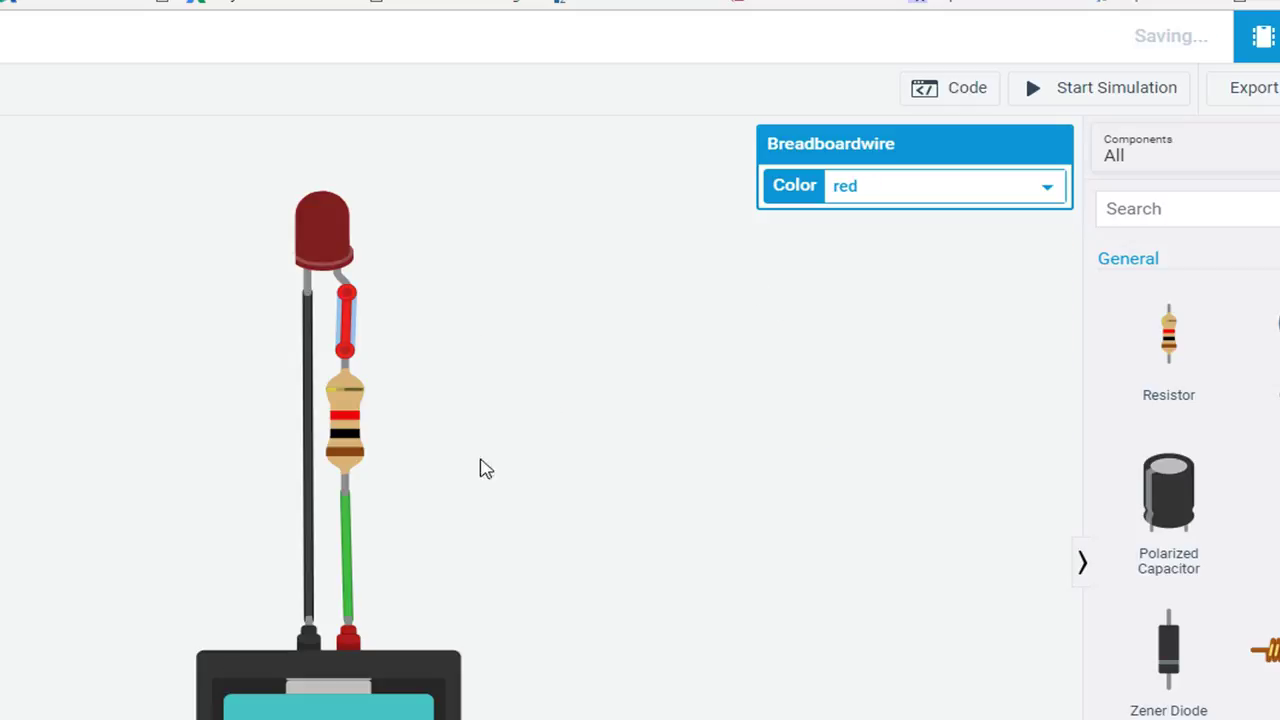
{"action": "left_click", "coordinate": [346, 548]}
{"action": "left_click", "coordinate": [838, 194]}
{"action": "left_click", "coordinate": [832, 232]}
{"action": "left_click", "coordinate": [347, 430]}
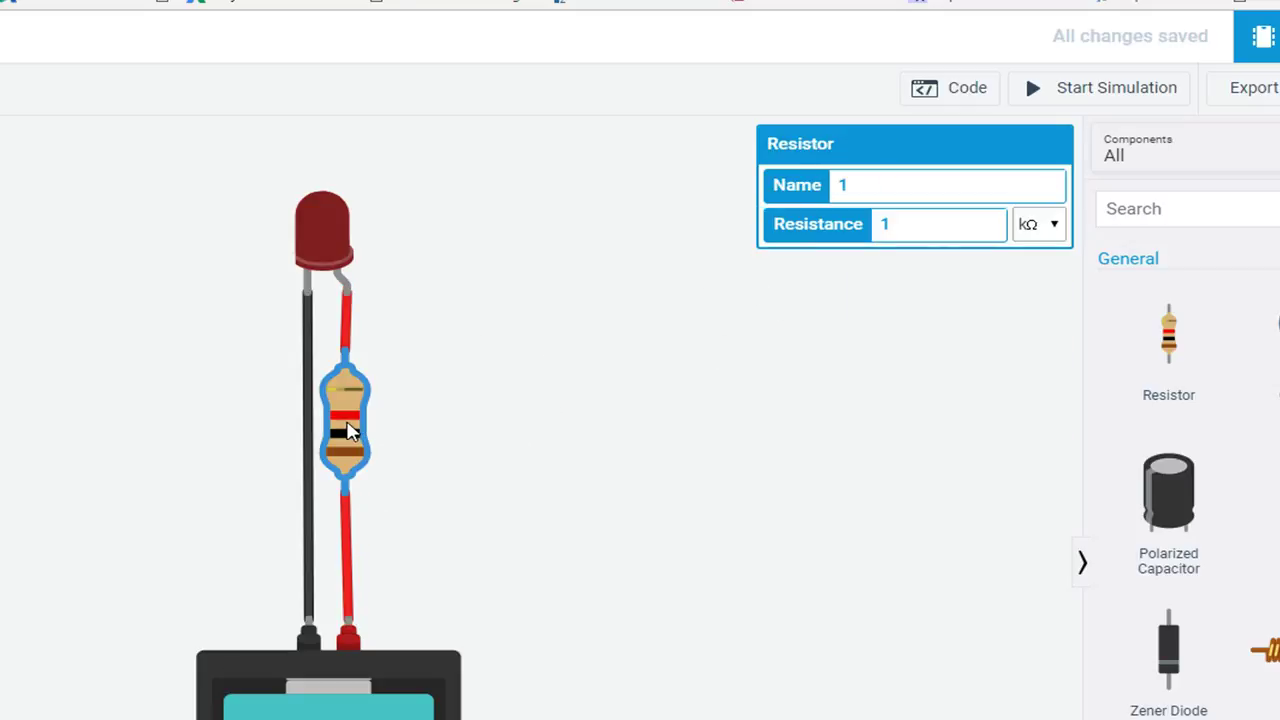
{"action": "left_click", "coordinate": [330, 680]}
{"action": "scroll", "coordinate": [328, 689], "scroll_direction": "down", "scroll_amount": 4}
Delete the 1.5V AA battery and its wires
{"action": "left_click", "coordinate": [663, 649]}
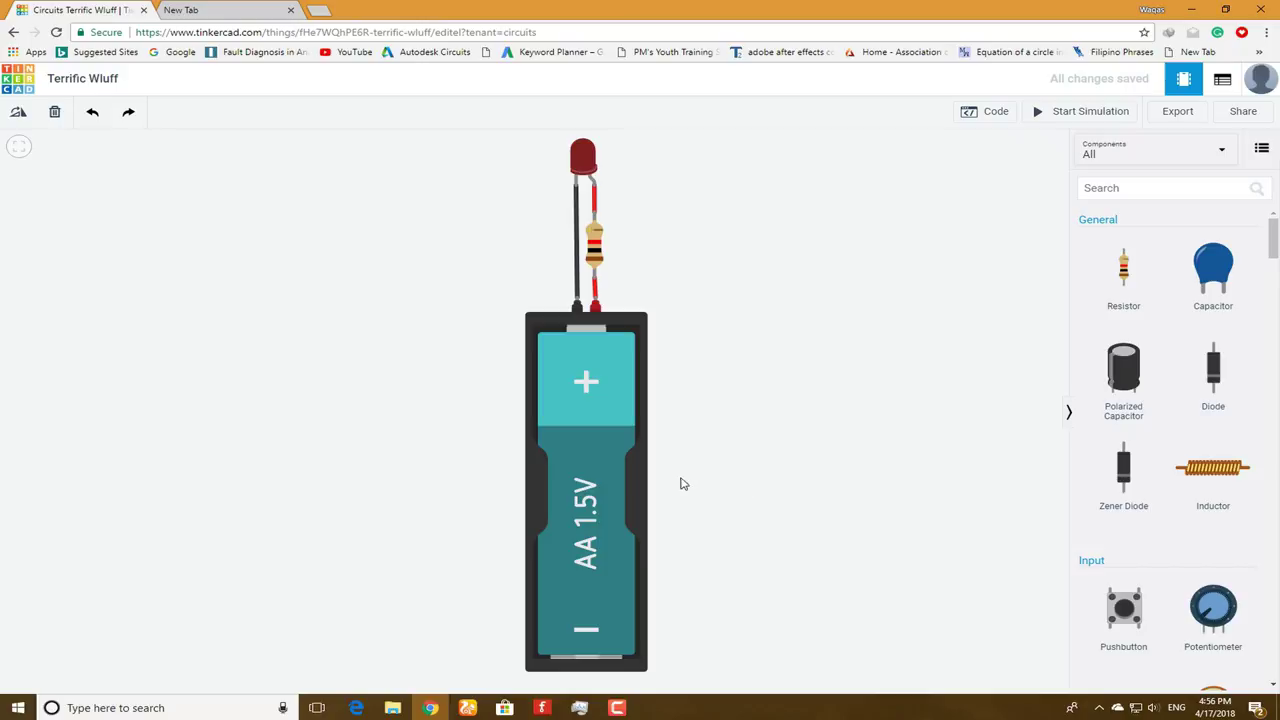
{"action": "left_click", "coordinate": [606, 488]}
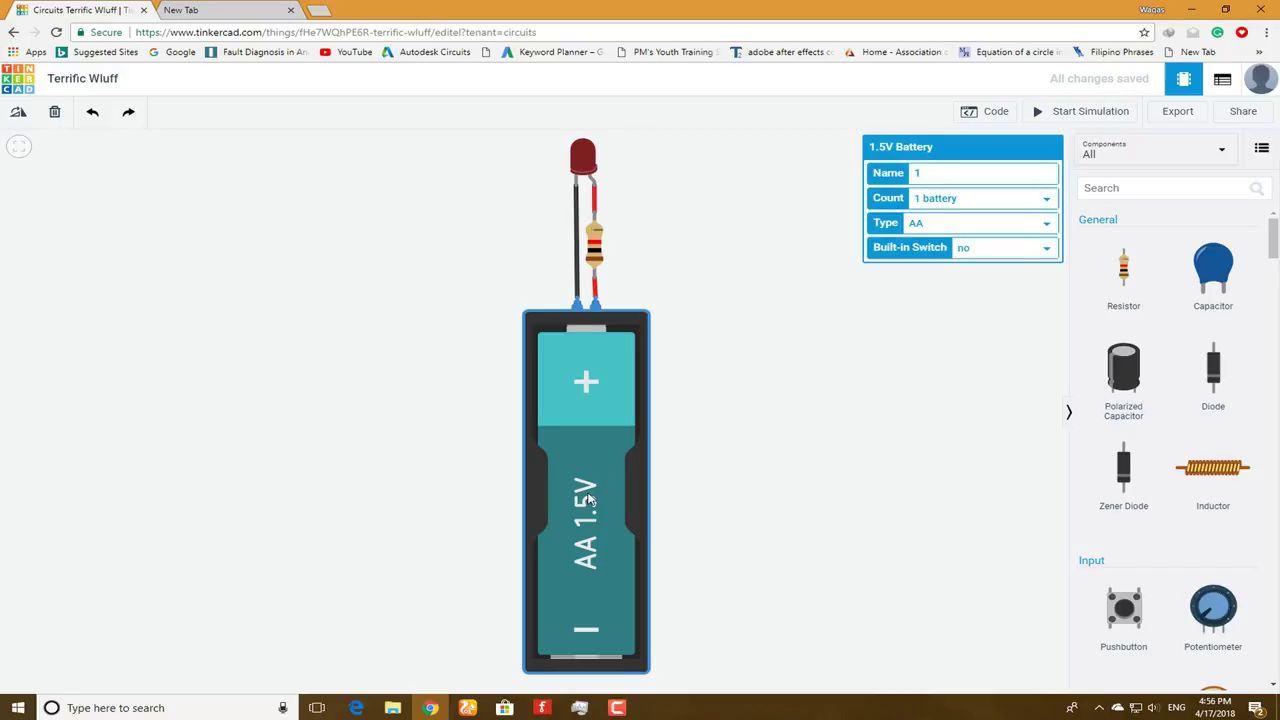
{"action": "key", "text": "Delete"}
Drag a Coin Cell 3V battery from the Power section onto the canvas
{"action": "scroll", "coordinate": [1148, 480], "scroll_direction": "down", "scroll_amount": 8}
{"action": "scroll", "coordinate": [1130, 490], "scroll_direction": "down", "scroll_amount": 10}
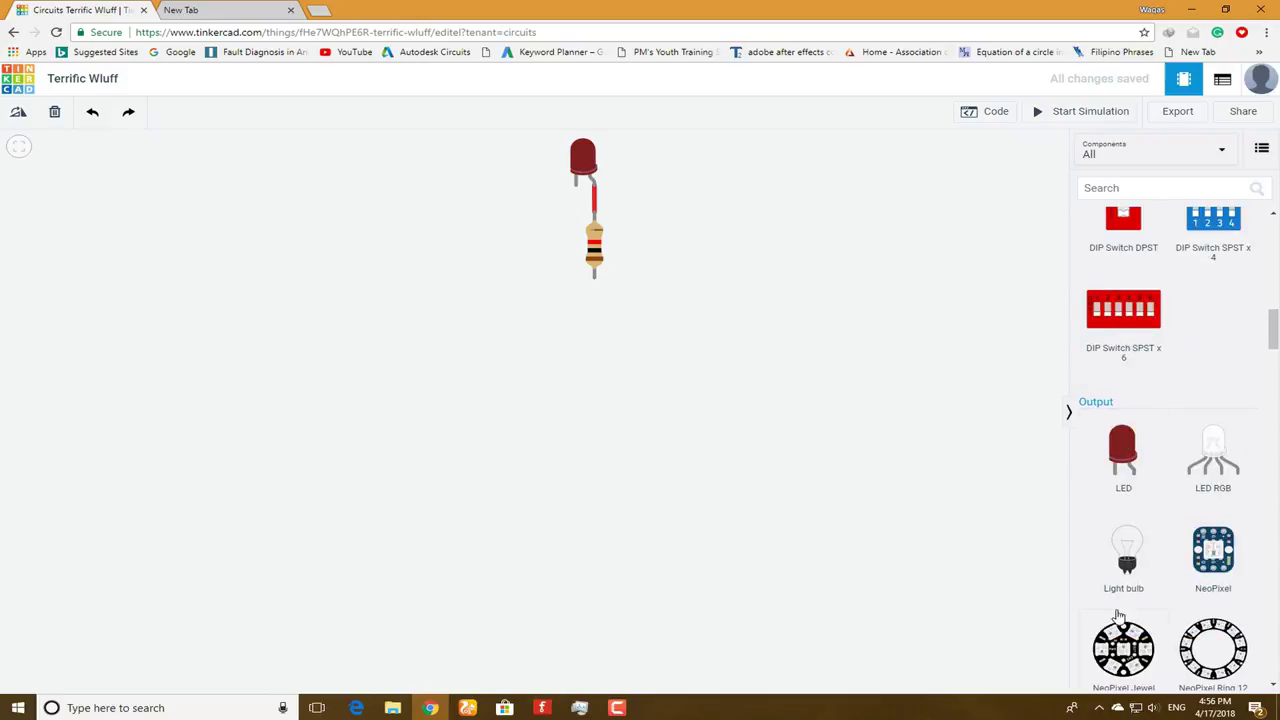
{"action": "scroll", "coordinate": [1118, 617], "scroll_direction": "up", "scroll_amount": 18}
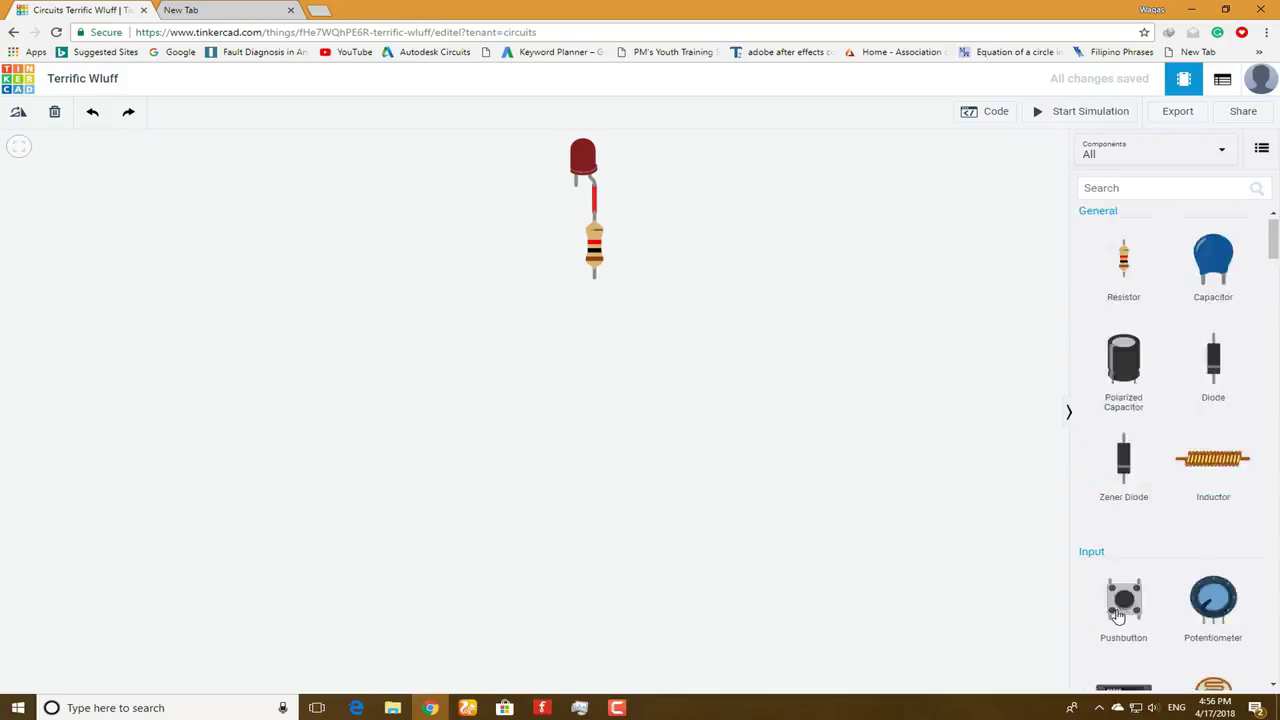
{"action": "scroll", "coordinate": [1120, 617], "scroll_direction": "down", "scroll_amount": 15}
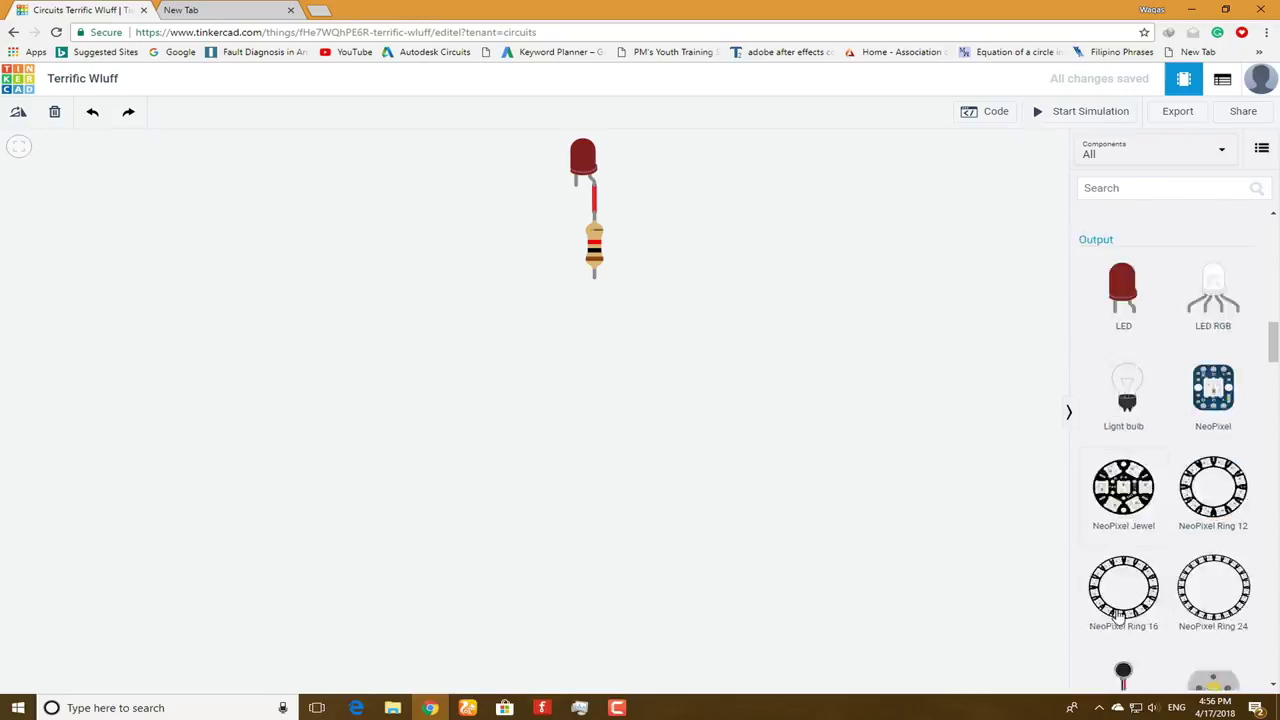
{"action": "scroll", "coordinate": [1121, 617], "scroll_direction": "down", "scroll_amount": 15}
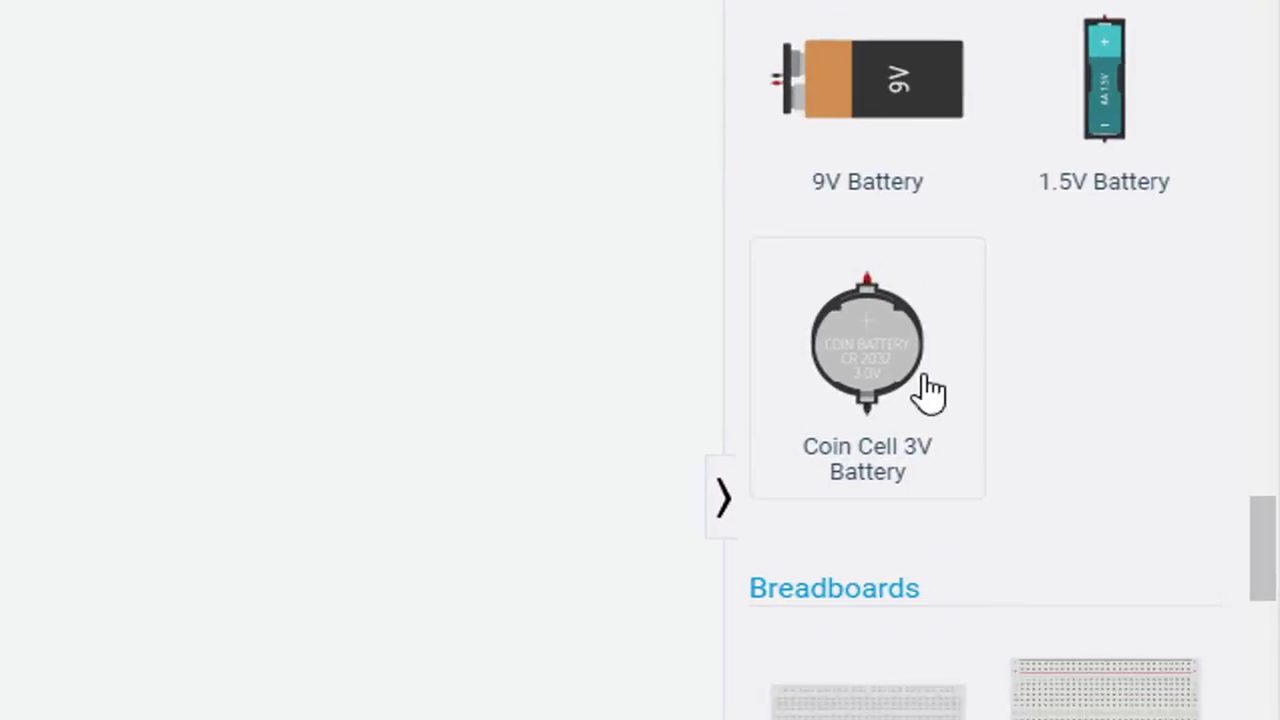
{"action": "left_click_drag", "start_coordinate": [1140, 372], "coordinate": [693, 394]}
{"action": "left_click_drag", "start_coordinate": [562, 397], "coordinate": [298, 343]}
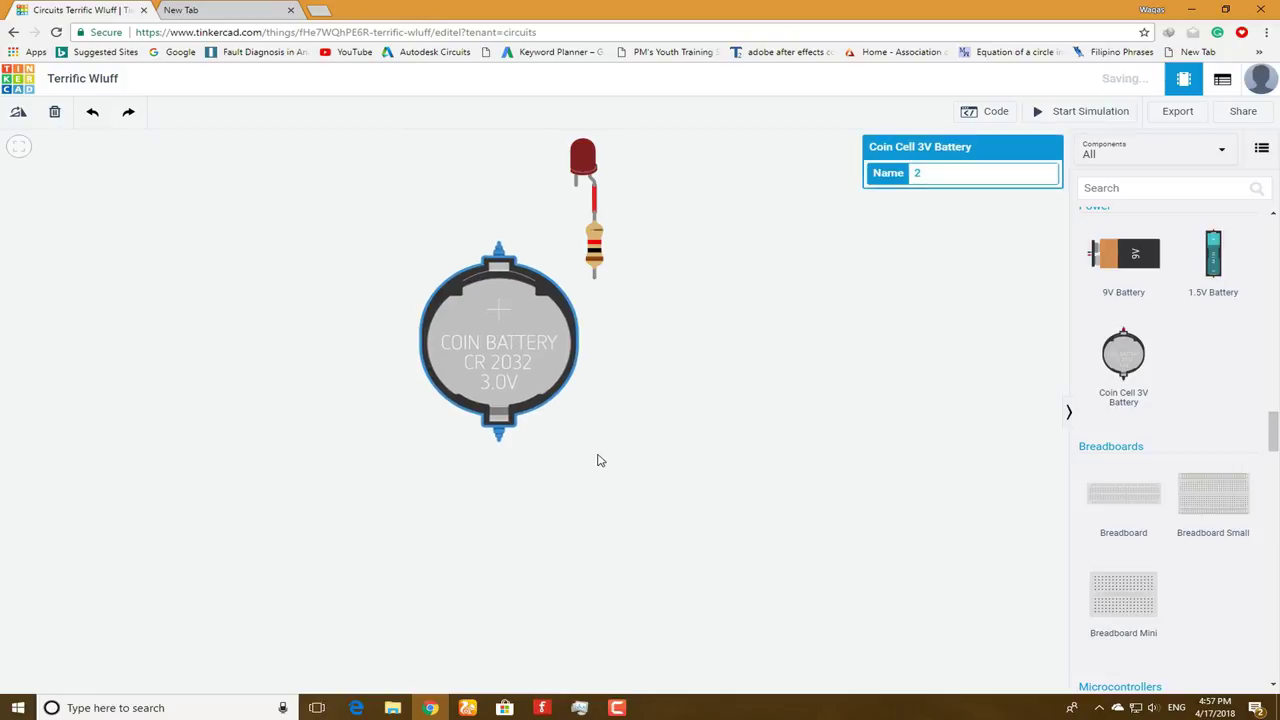
Rotate the coin cell 180° and place it left of the LED and resistor
{"action": "scroll", "coordinate": [598, 440], "scroll_direction": "up", "scroll_amount": 3}
{"action": "left_click_drag", "start_coordinate": [594, 403], "coordinate": [700, 571]}
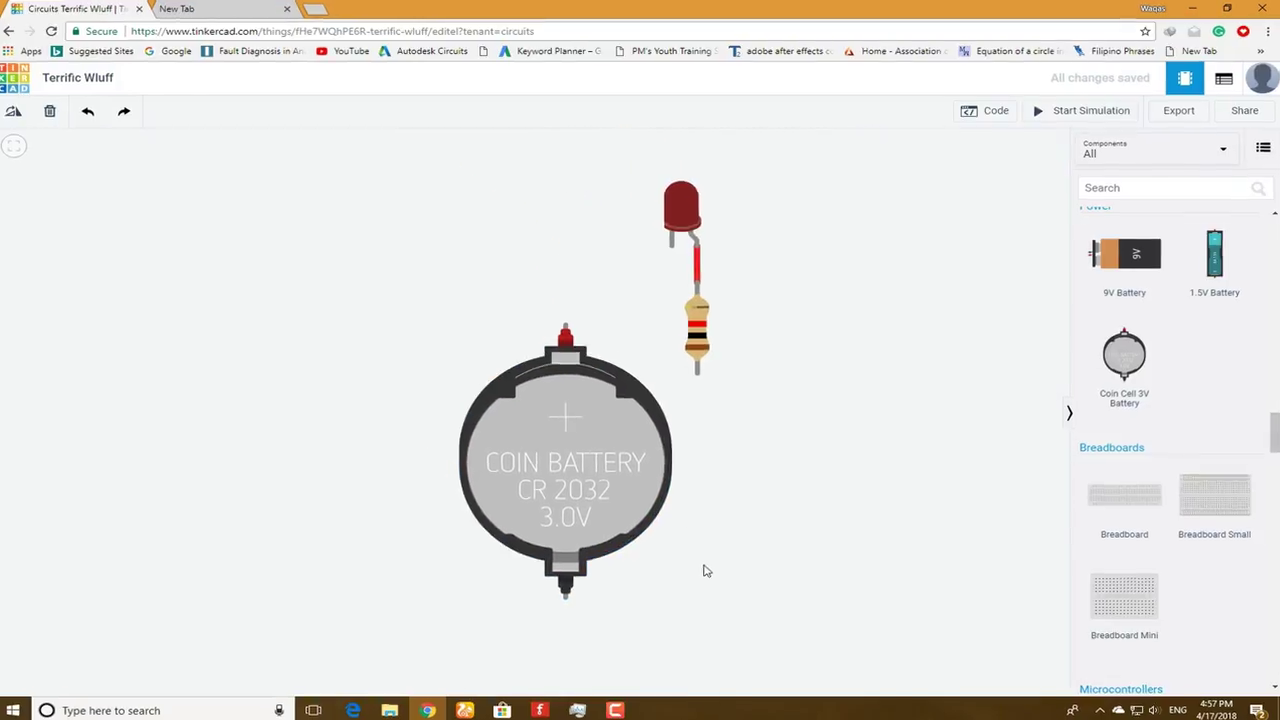
{"action": "left_click_drag", "start_coordinate": [418, 558], "coordinate": [418, 490]}
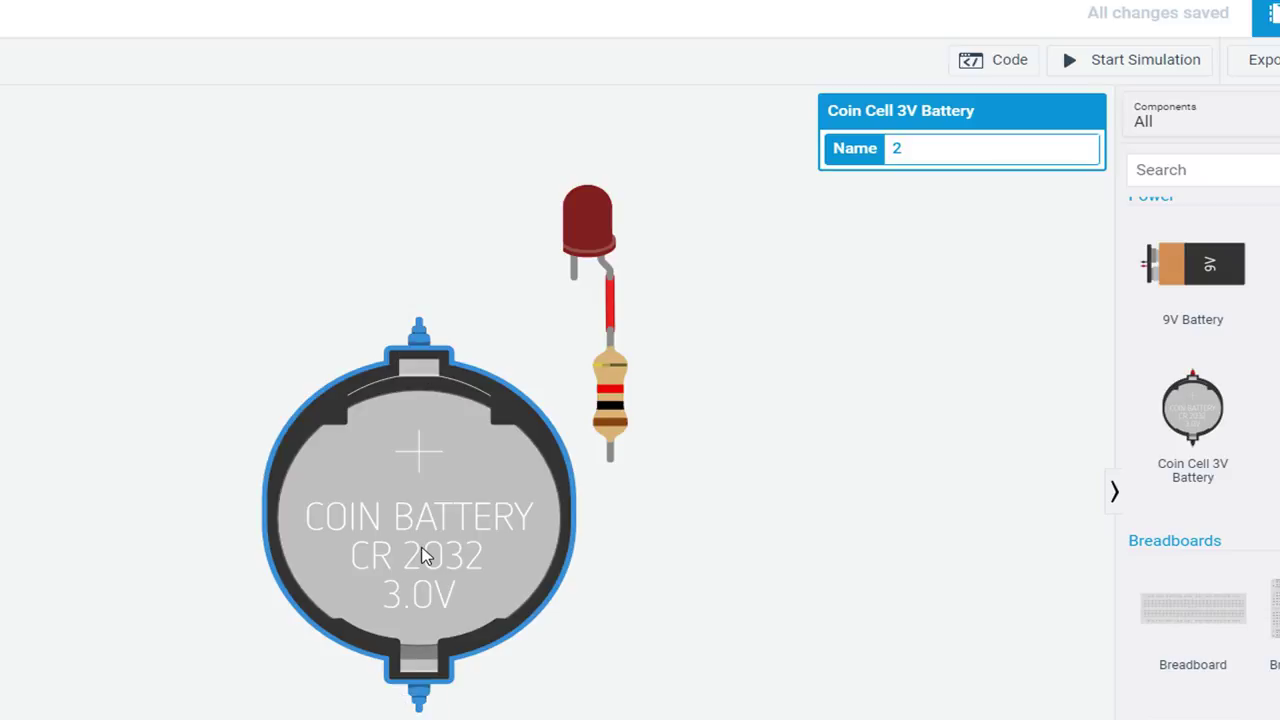
{"action": "key", "text": "r"}
{"action": "key", "text": "r"}
{"action": "key", "text": "r"}
{"action": "key", "text": "r"}
{"action": "key", "text": "r"}
{"action": "key", "text": "r"}
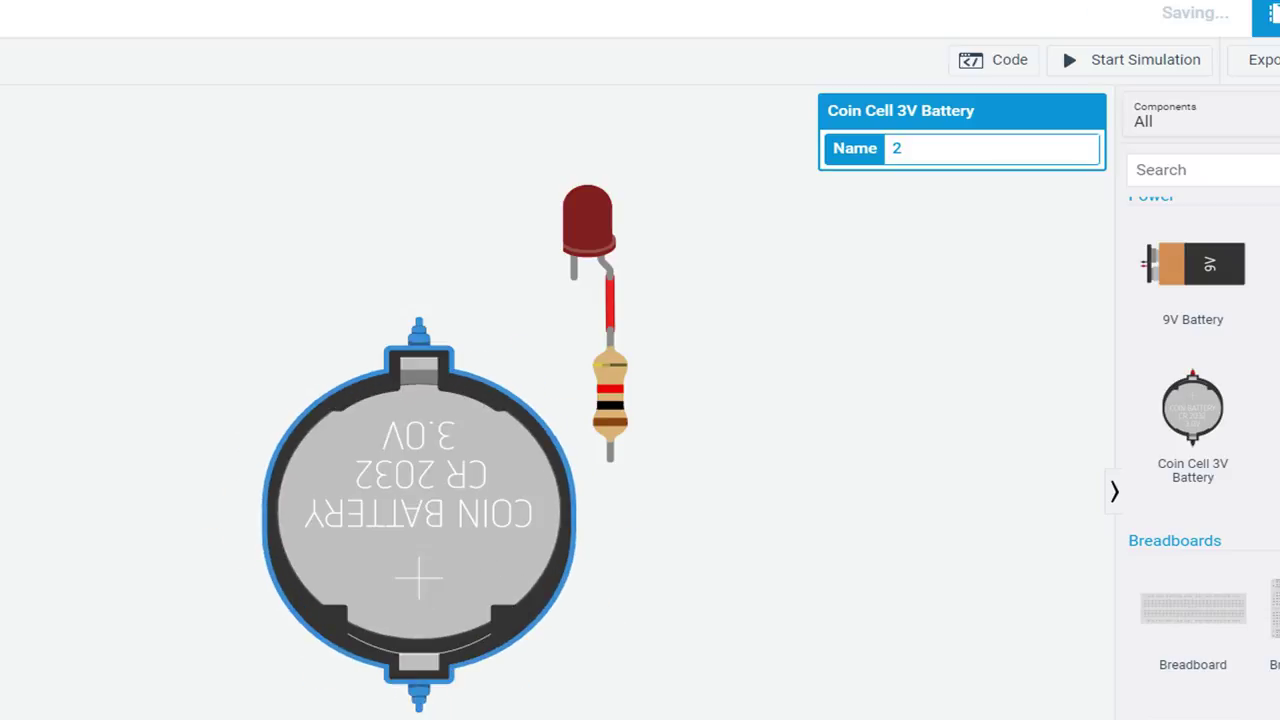
{"action": "left_click_drag", "start_coordinate": [415, 500], "coordinate": [329, 458]}
Wire the coin cell's negative terminal to the LED cathode in black
{"action": "left_click", "coordinate": [311, 272]}
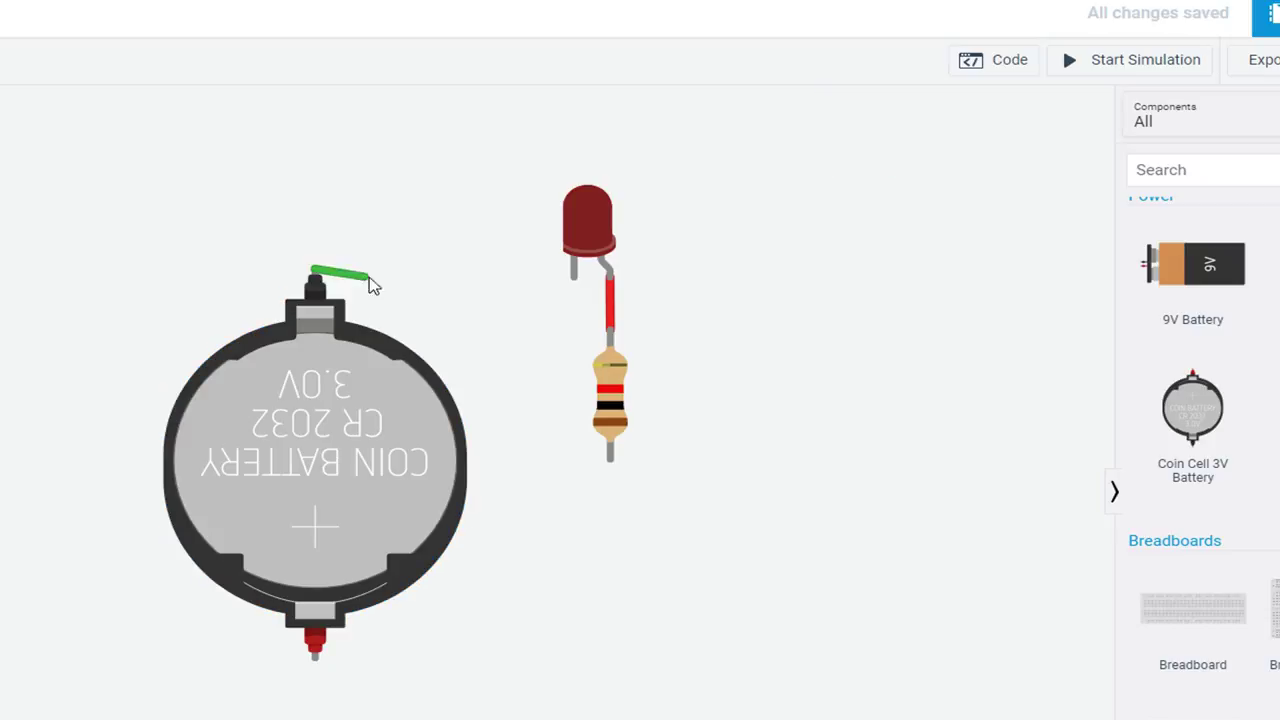
{"action": "left_click", "coordinate": [577, 285]}
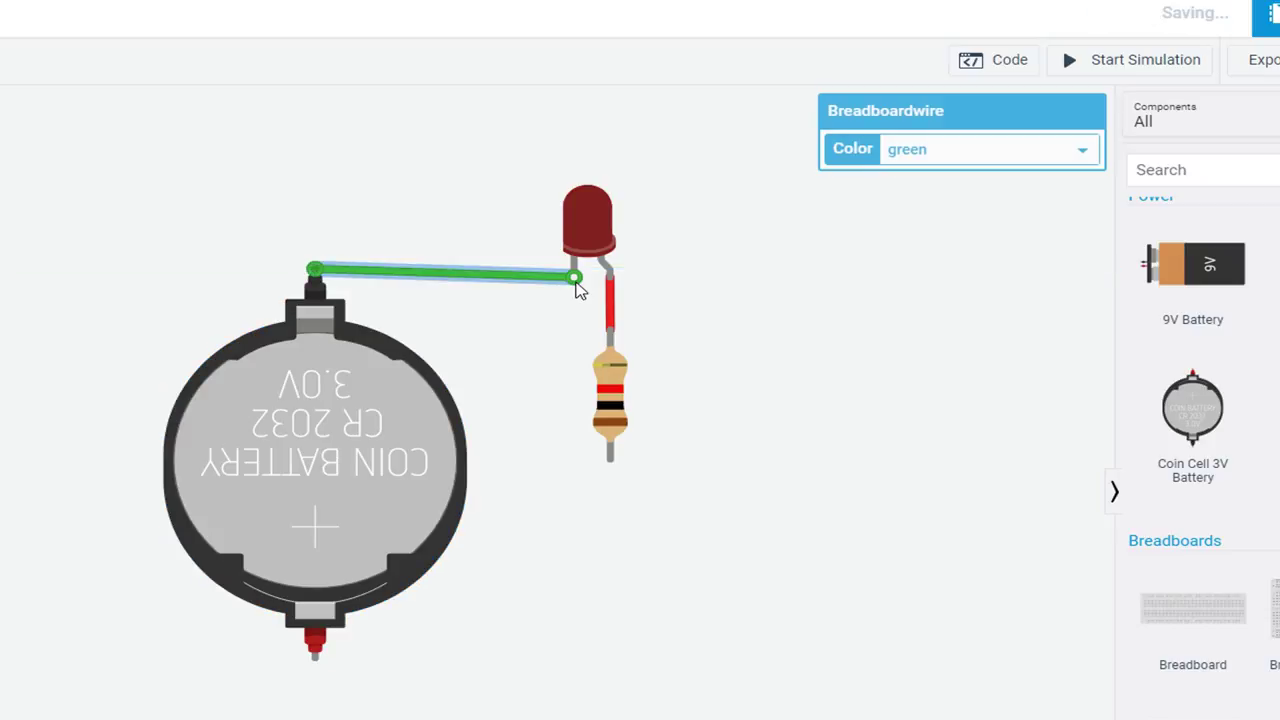
{"action": "left_click", "coordinate": [1057, 165]}
{"action": "left_click", "coordinate": [951, 178]}
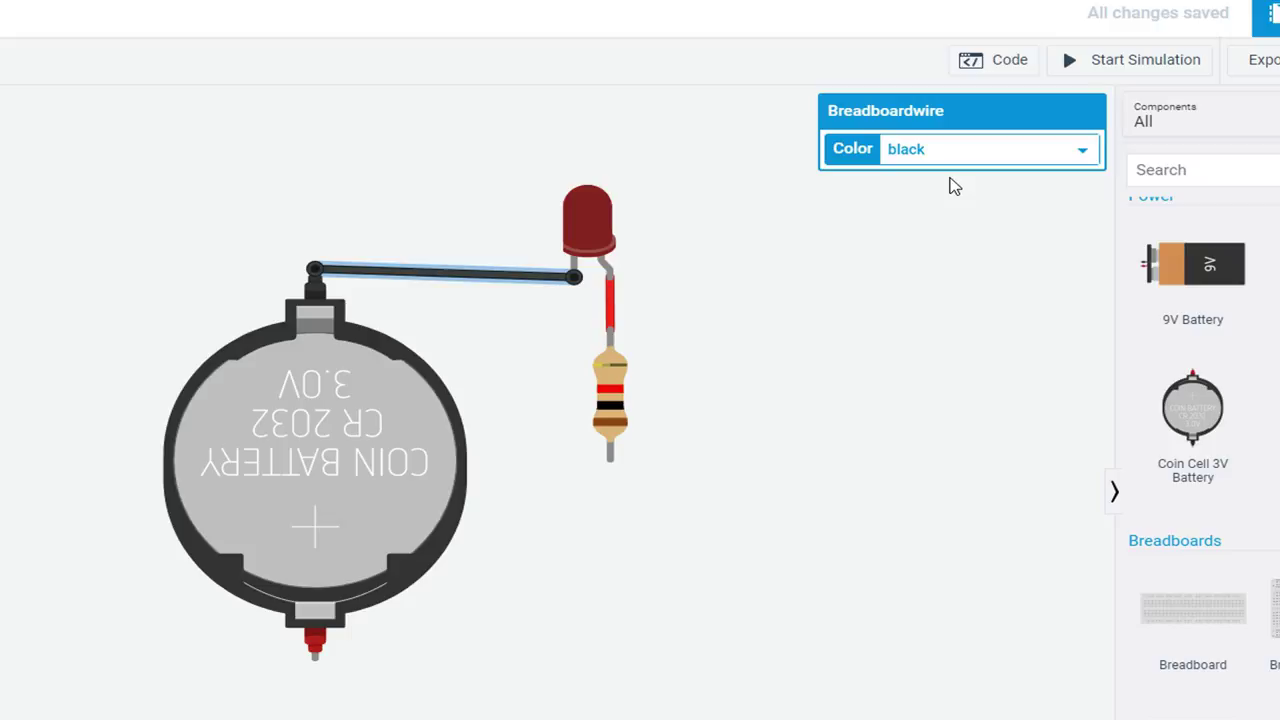
Wire the coin cell's positive terminal to the resistor's bottom terminal in red
{"action": "mouse_move", "coordinate": [330, 452]}
{"action": "left_mouse_down"}
{"action": "mouse_move", "coordinate": [333, 490]}
{"action": "mouse_move", "coordinate": [333, 464]}
{"action": "left_mouse_up"}
{"action": "left_click", "coordinate": [318, 662]}
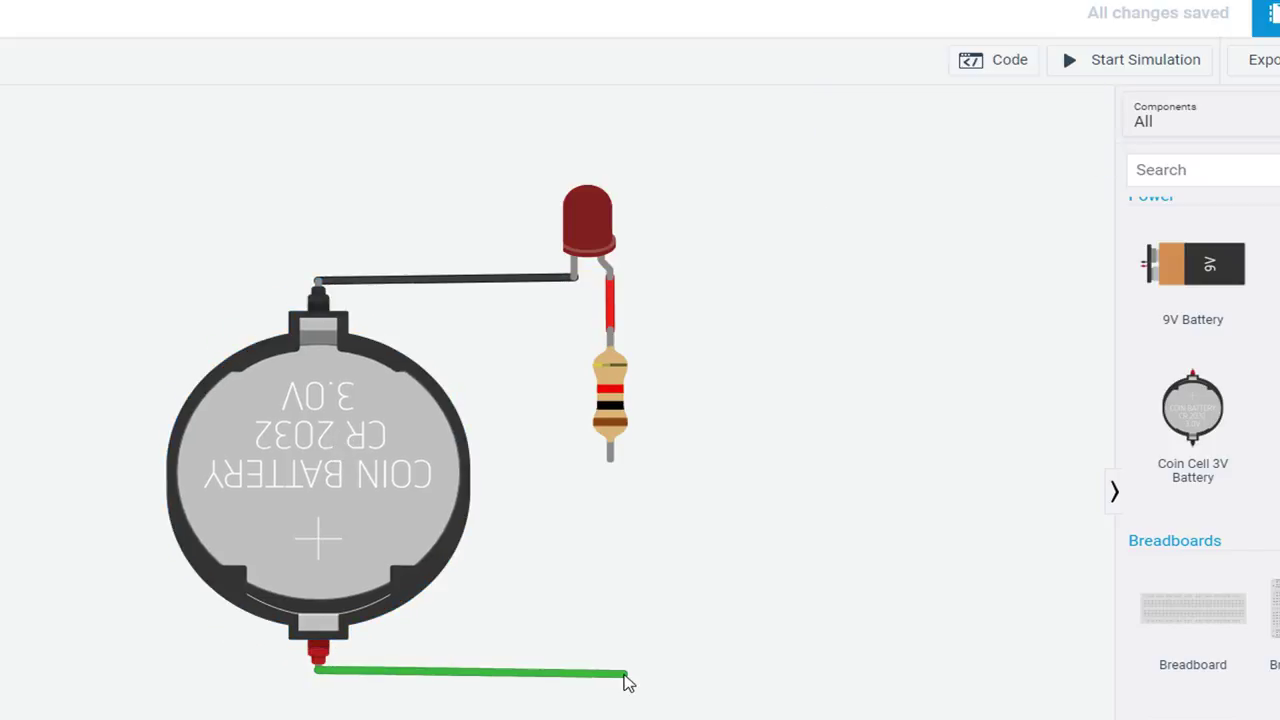
{"action": "left_click", "coordinate": [625, 677]}
{"action": "left_click", "coordinate": [610, 460]}
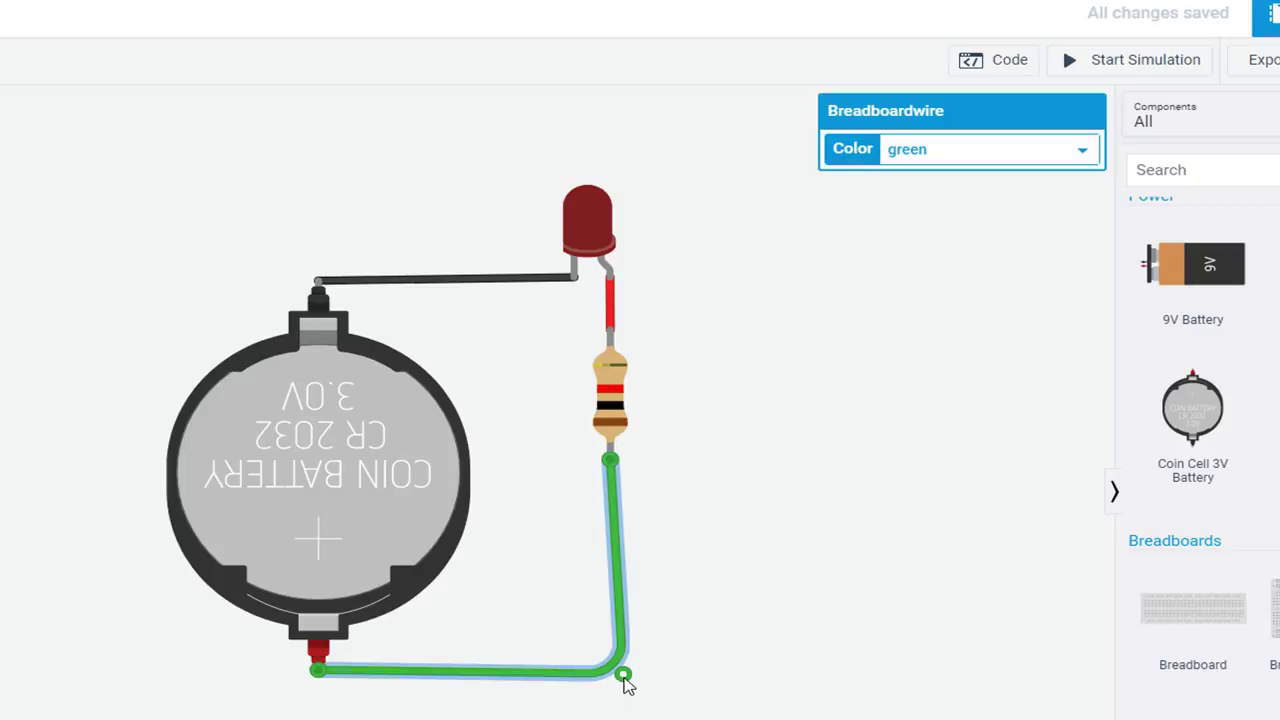
{"action": "left_click_drag", "start_coordinate": [623, 677], "coordinate": [611, 677]}
{"action": "left_click", "coordinate": [930, 152]}
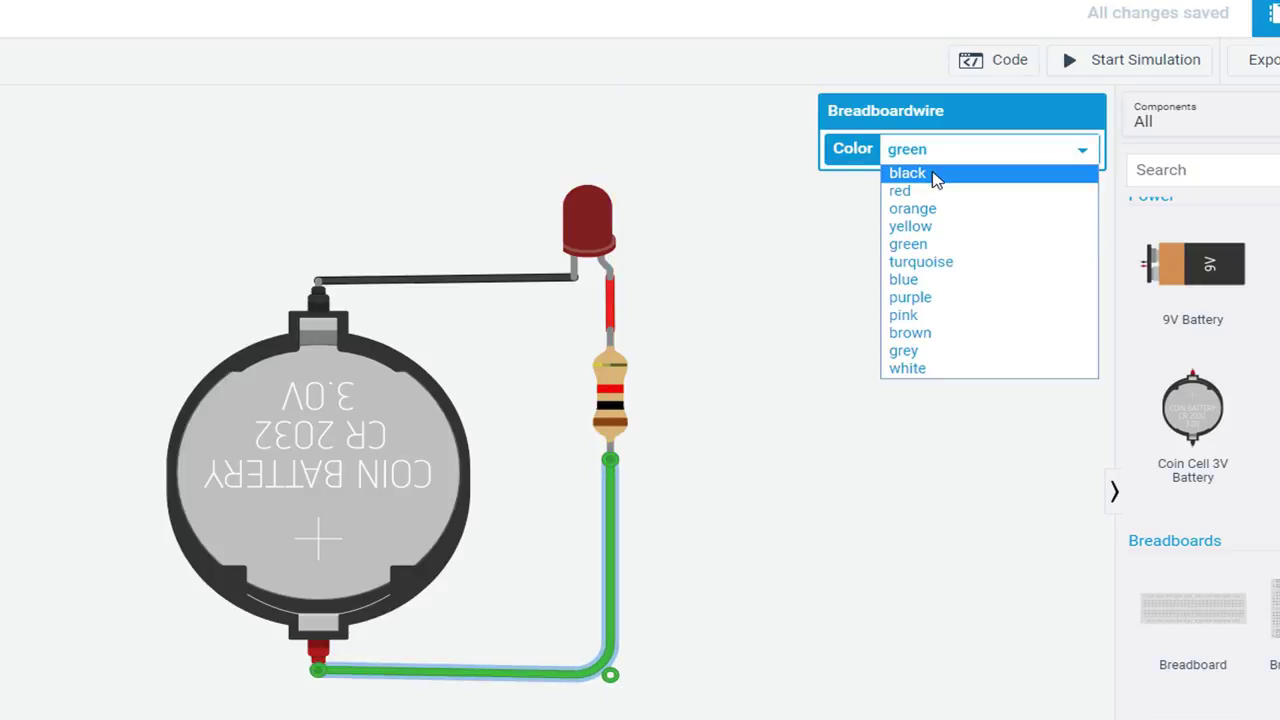
{"action": "left_click", "coordinate": [927, 193]}
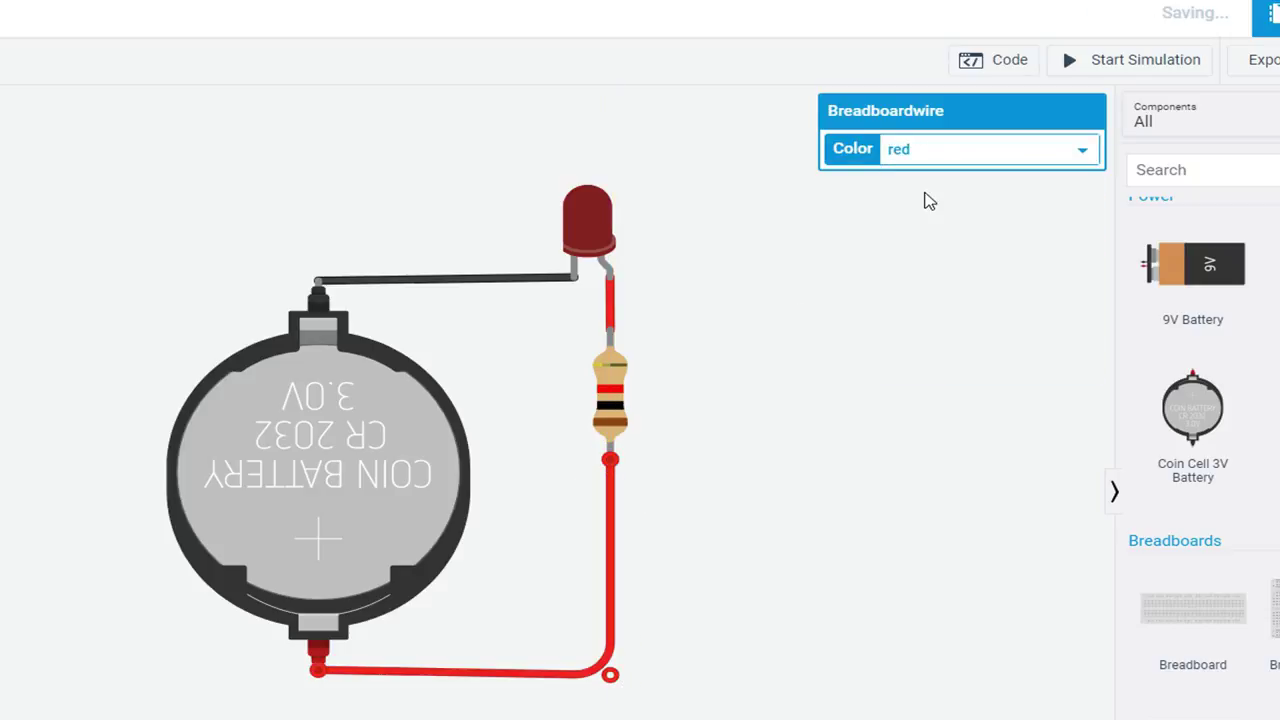
{"action": "left_click", "coordinate": [838, 354]}
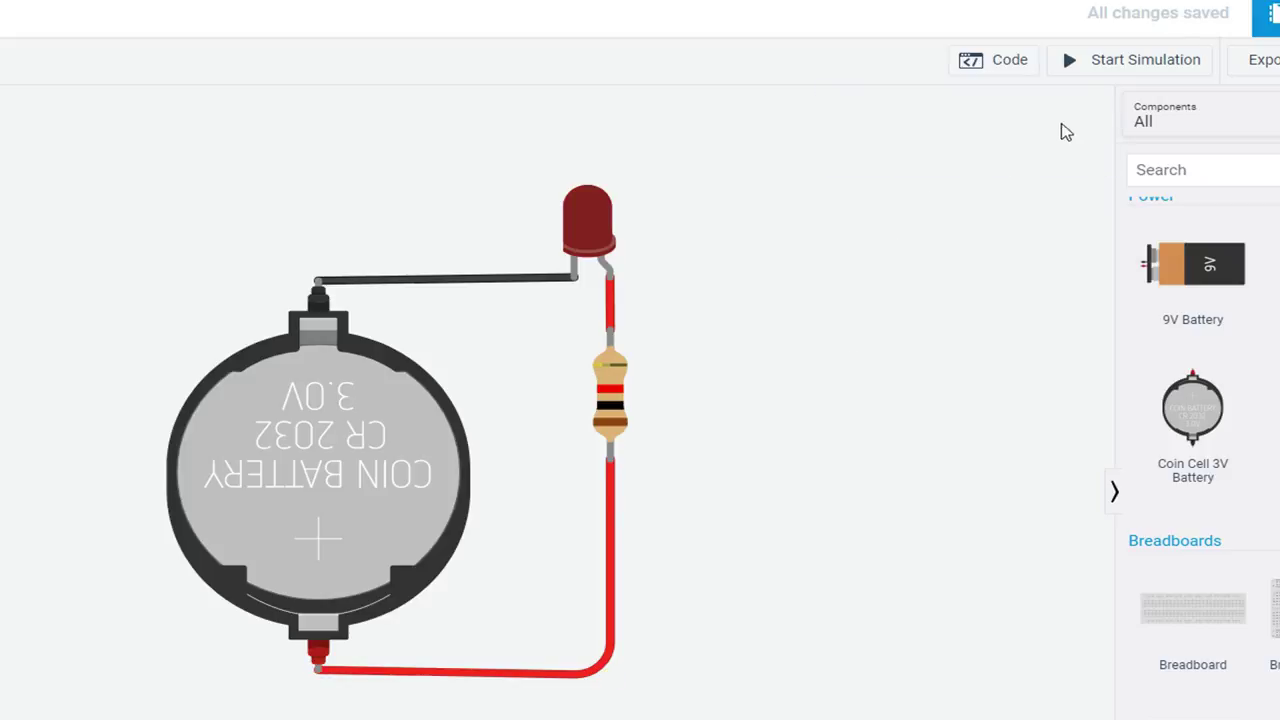
Test-run the simulation to light the LED, stop it, then lower the resistor along the red wire
{"action": "left_click", "coordinate": [1114, 68]}
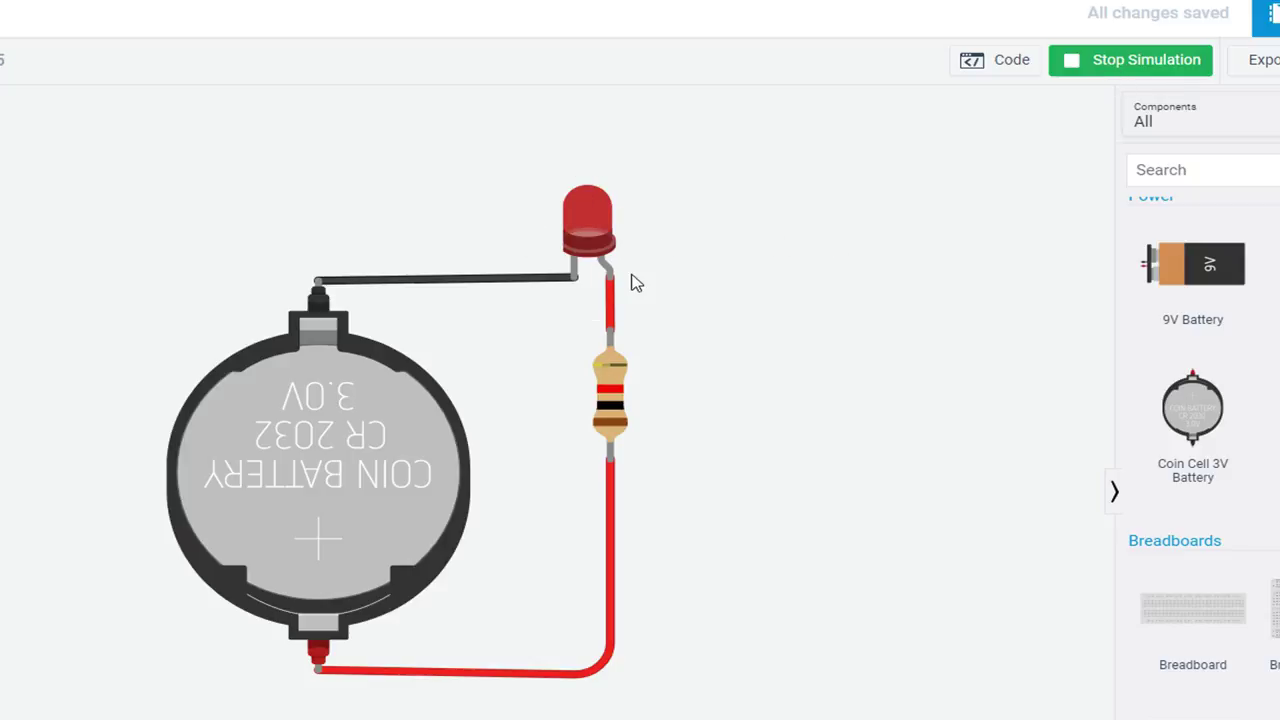
{"action": "left_click", "coordinate": [617, 437]}
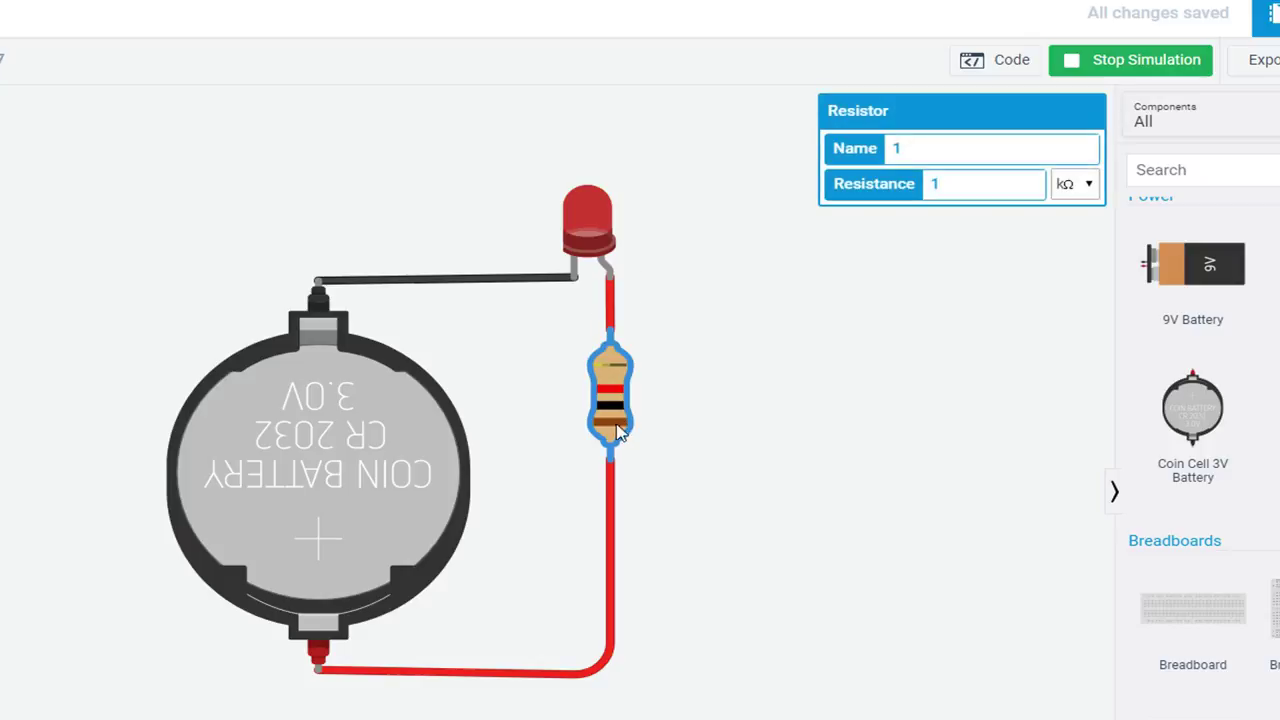
{"action": "left_click", "coordinate": [1127, 63]}
{"action": "left_click_drag", "start_coordinate": [620, 388], "coordinate": [630, 573]}
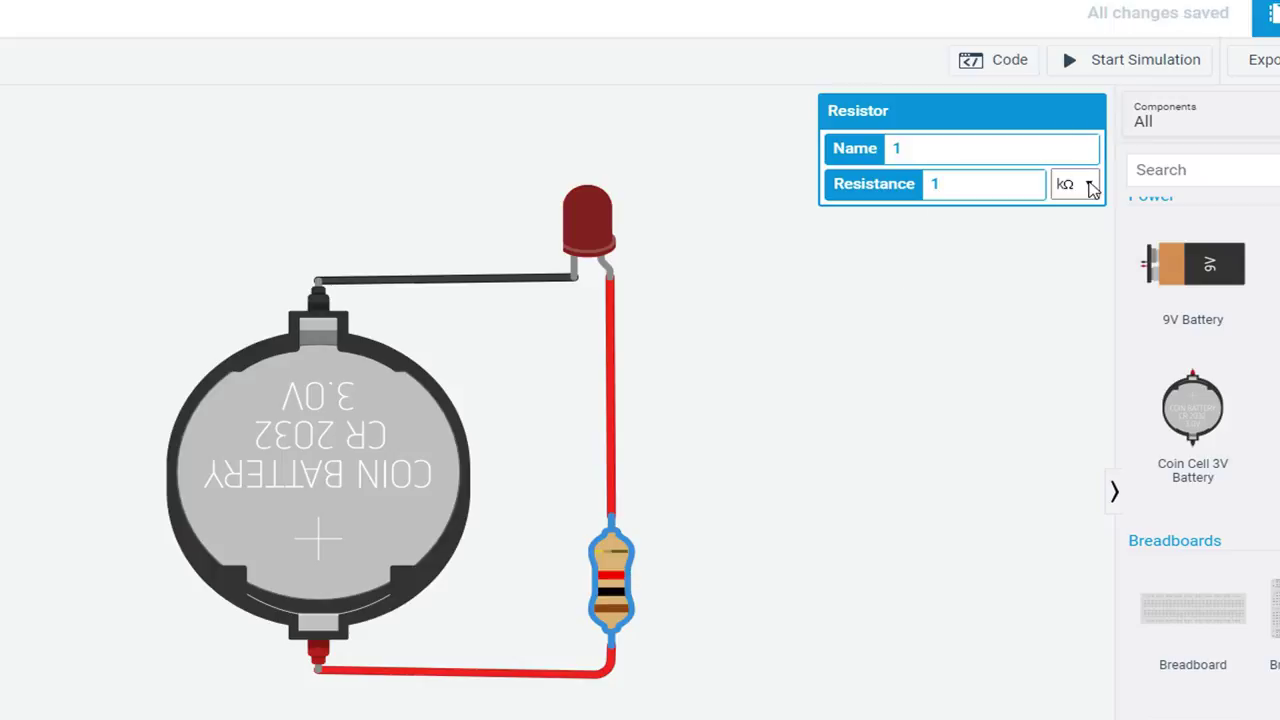
Check the resistor's Resistance field and the coin battery's properties
{"action": "left_click", "coordinate": [1011, 176]}
{"action": "left_click", "coordinate": [866, 387]}
{"action": "left_click", "coordinate": [376, 466]}
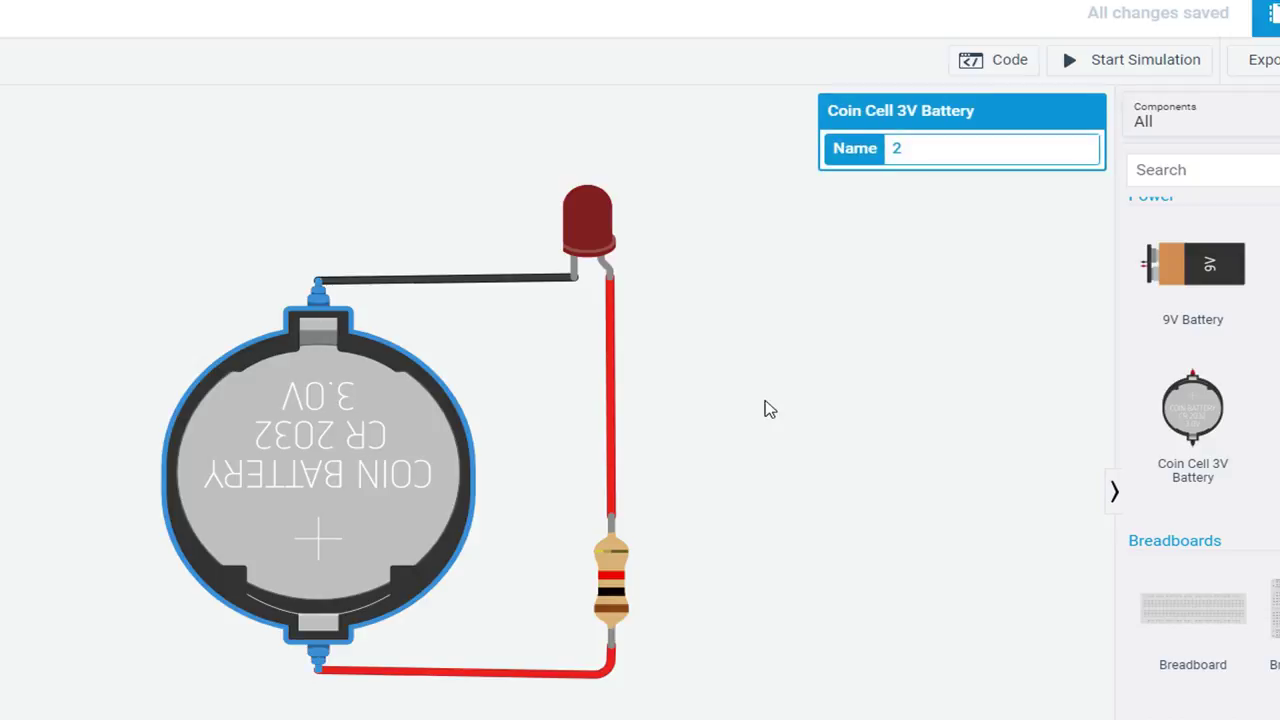
{"action": "left_click", "coordinate": [772, 404]}
{"action": "left_click", "coordinate": [382, 452]}
{"action": "left_click", "coordinate": [800, 435]}
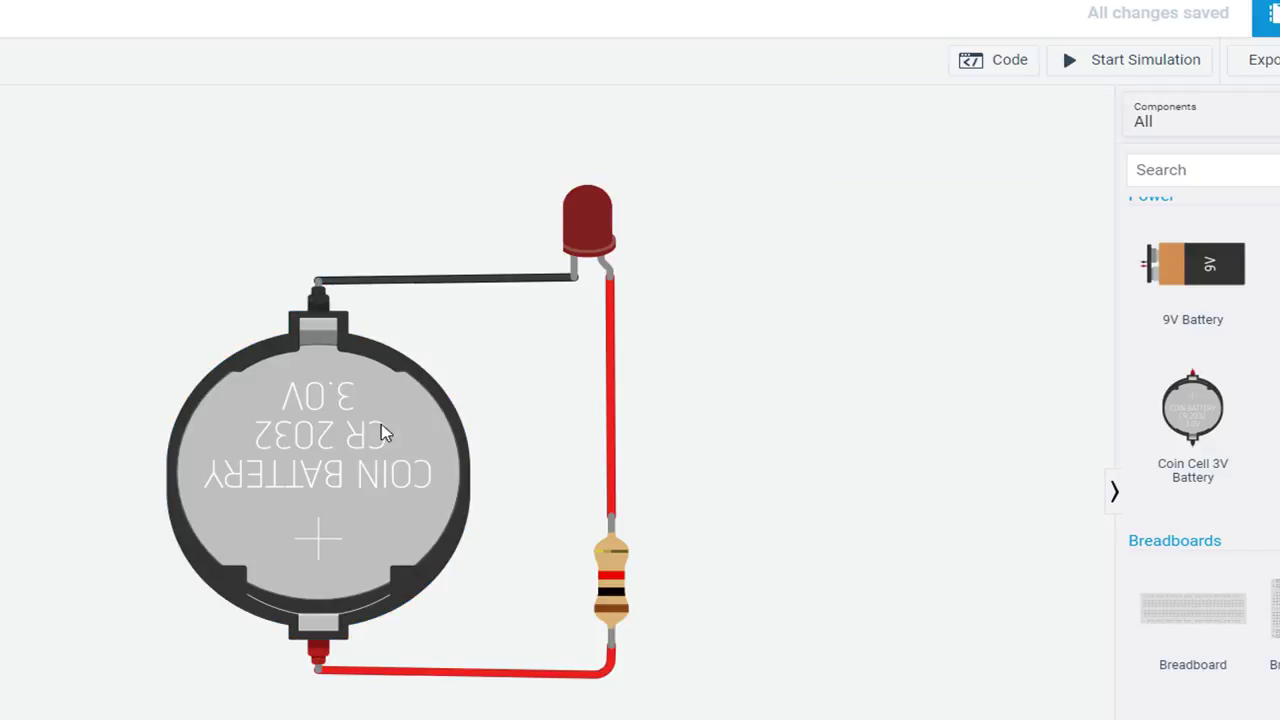
{"action": "left_click", "coordinate": [352, 432]}
{"action": "left_click", "coordinate": [788, 414]}
Scroll the Components panel to the Input section to locate the Slideswitch
{"action": "scroll", "coordinate": [1145, 402], "scroll_direction": "up", "scroll_amount": 1}
{"action": "scroll", "coordinate": [1160, 430], "scroll_direction": "down", "scroll_amount": 10}
{"action": "scroll", "coordinate": [1190, 452], "scroll_direction": "up", "scroll_amount": 5}
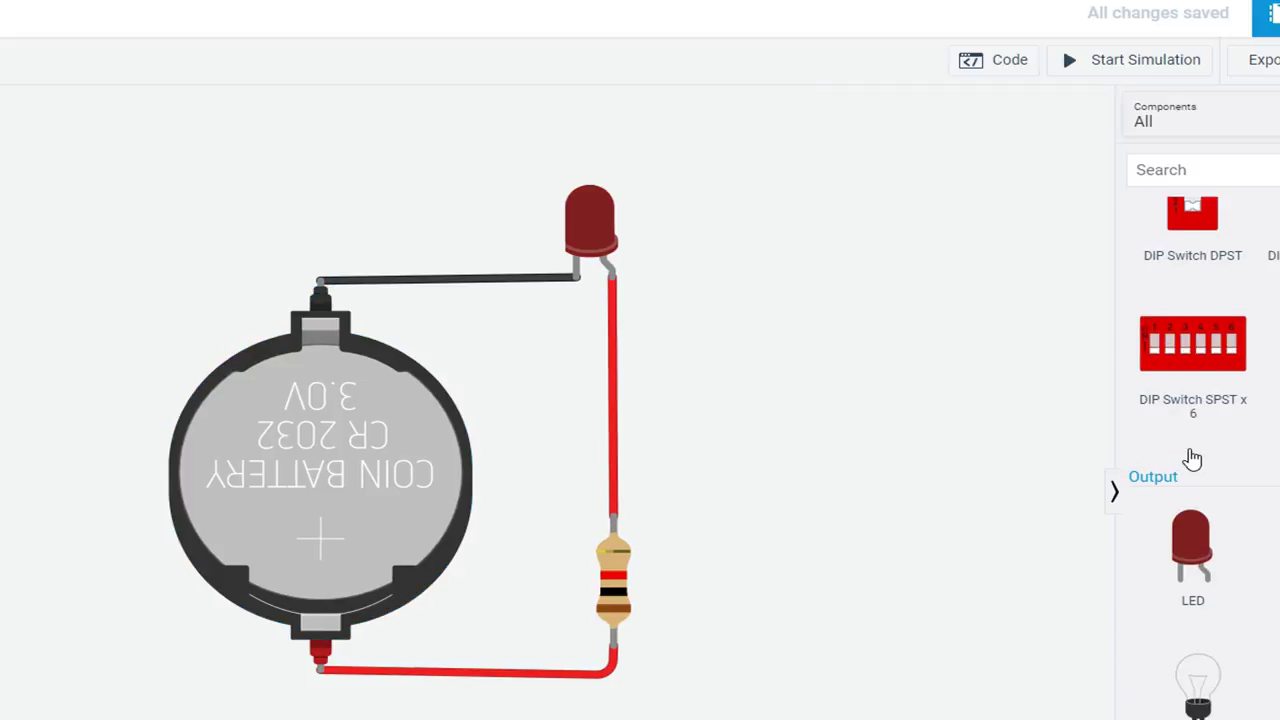
{"action": "scroll", "coordinate": [1192, 458], "scroll_direction": "up", "scroll_amount": 8}
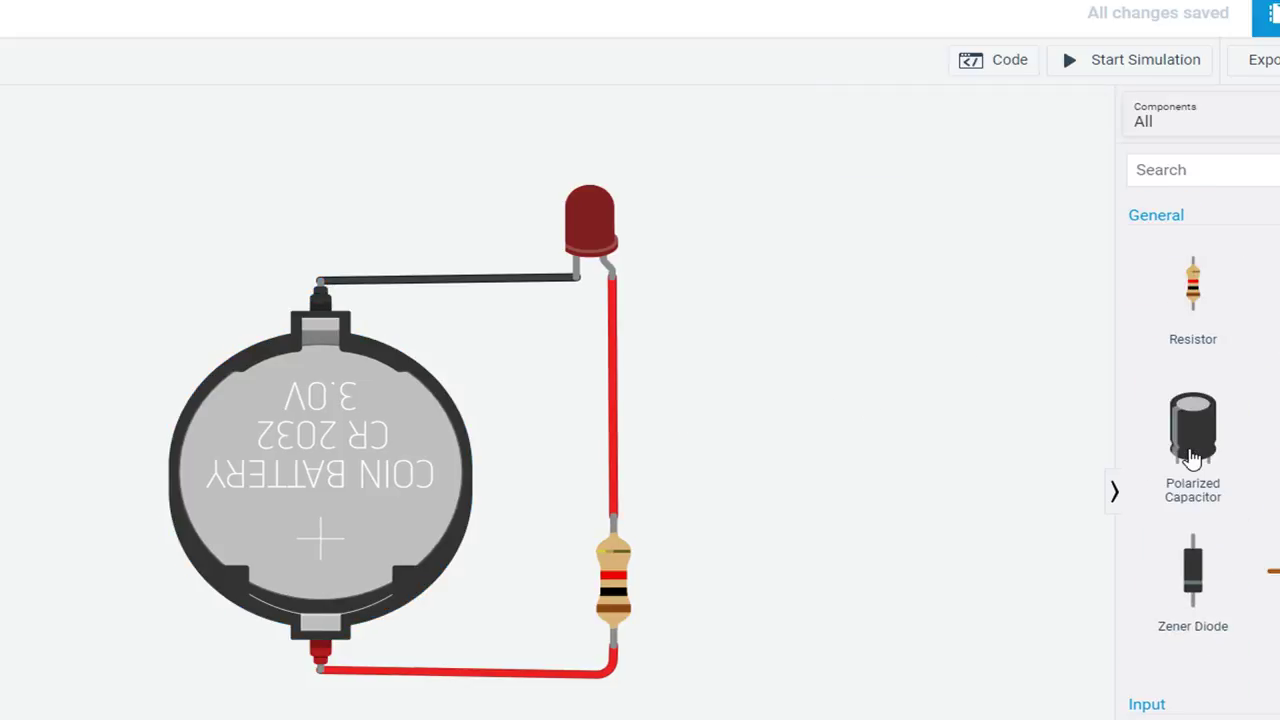
{"action": "scroll", "coordinate": [1194, 457], "scroll_direction": "down", "scroll_amount": 7}
{"action": "scroll", "coordinate": [1208, 409], "scroll_direction": "up", "scroll_amount": 1}
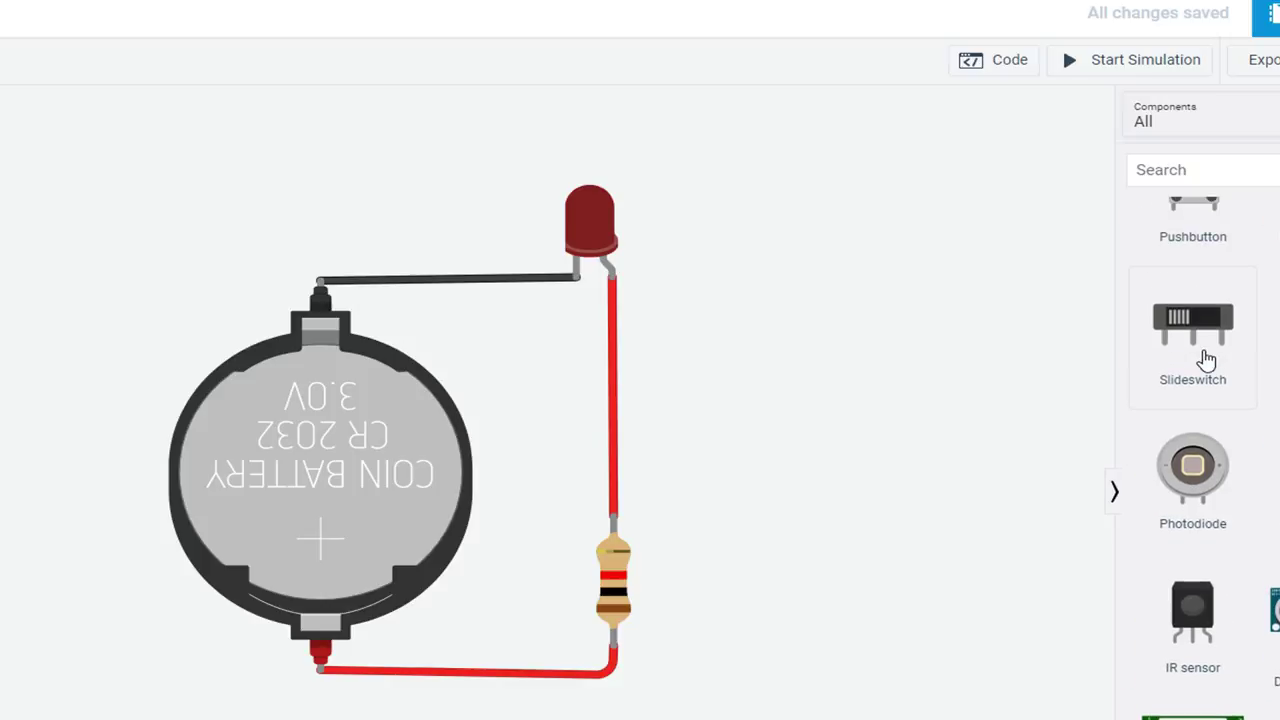
Add a Slideswitch, rotate it 90° upright, and set it beside the red LED-to-resistor wire
{"action": "left_click_drag", "start_coordinate": [1206, 363], "coordinate": [838, 368]}
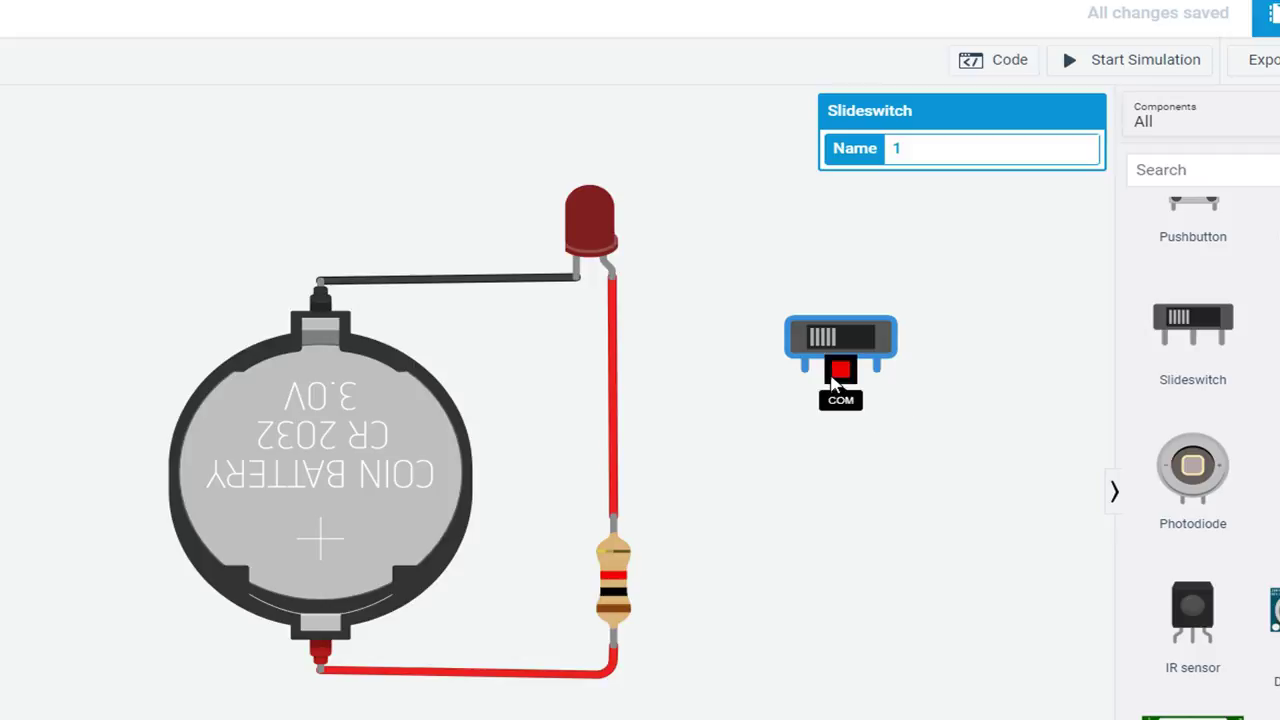
{"action": "left_click", "coordinate": [840, 375]}
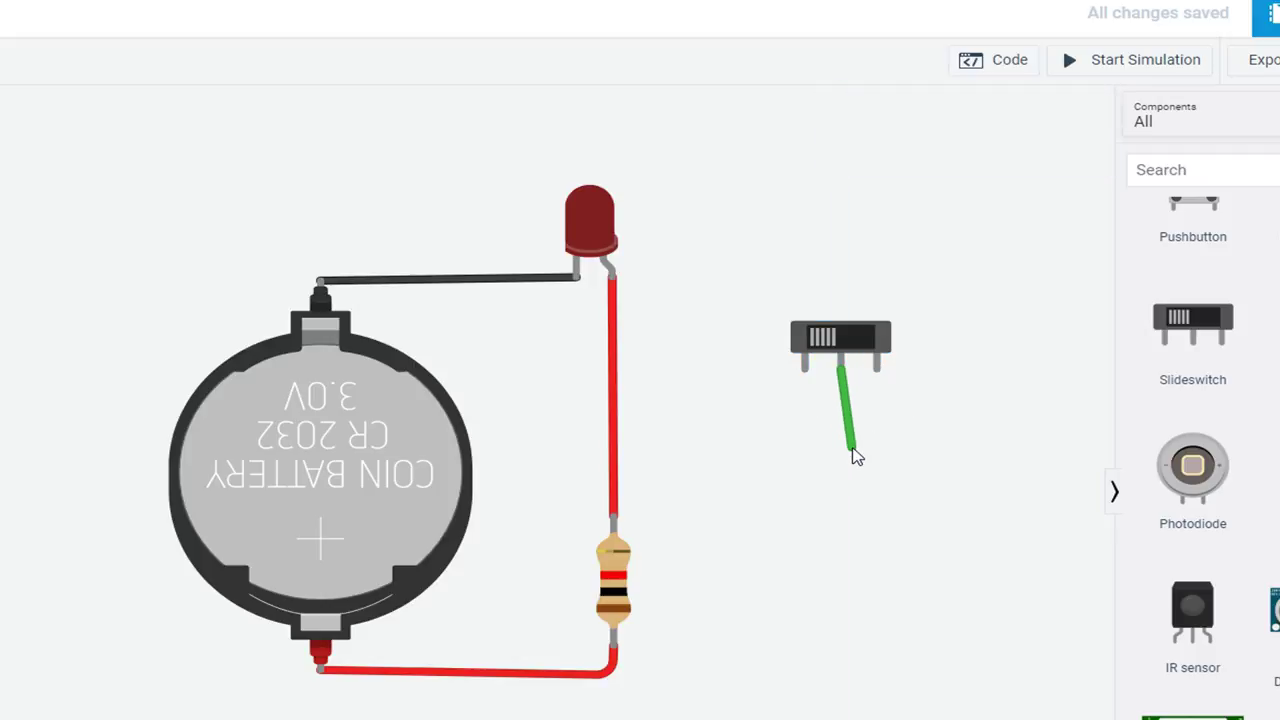
{"action": "key", "text": "Escape"}
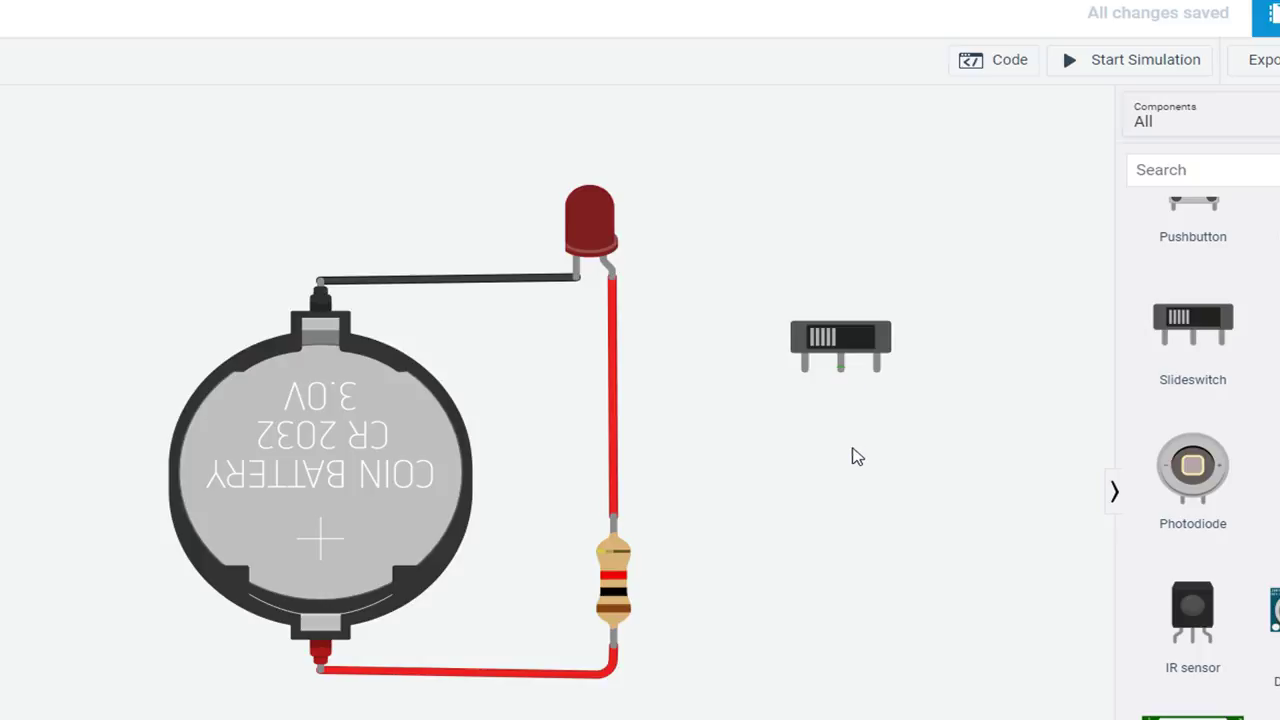
{"action": "left_click", "coordinate": [870, 350]}
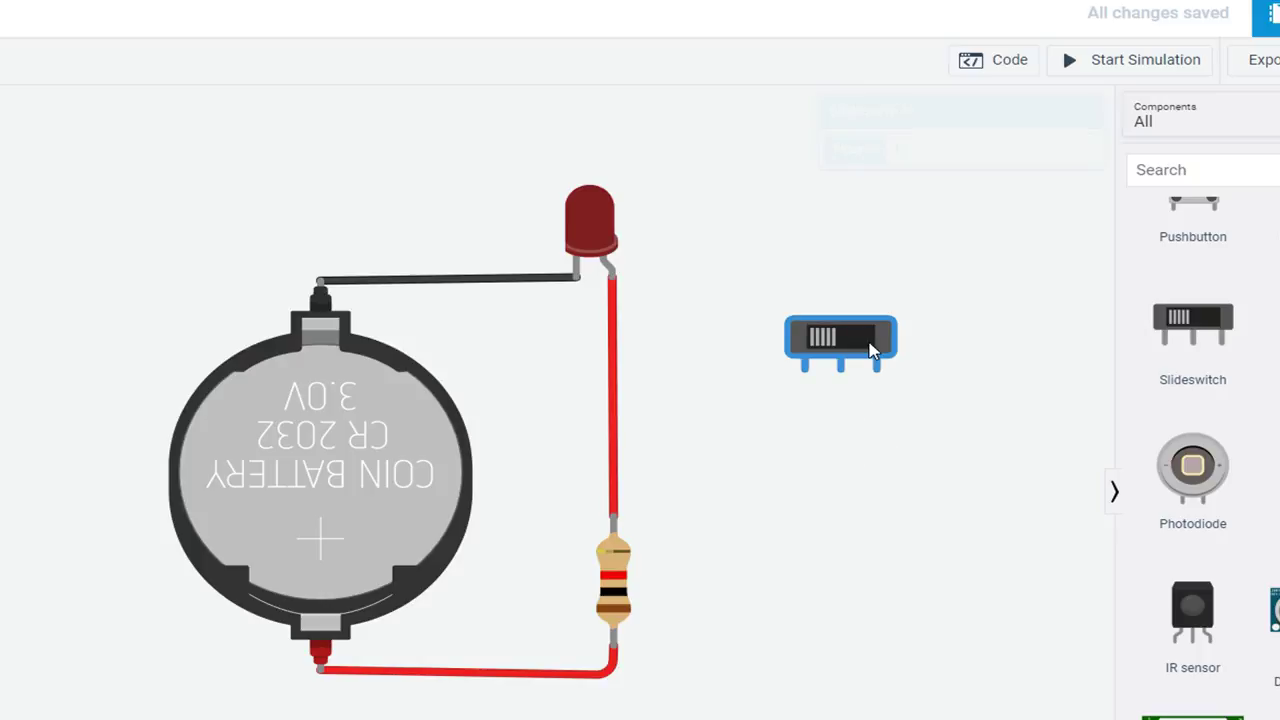
{"action": "key", "text": "r"}
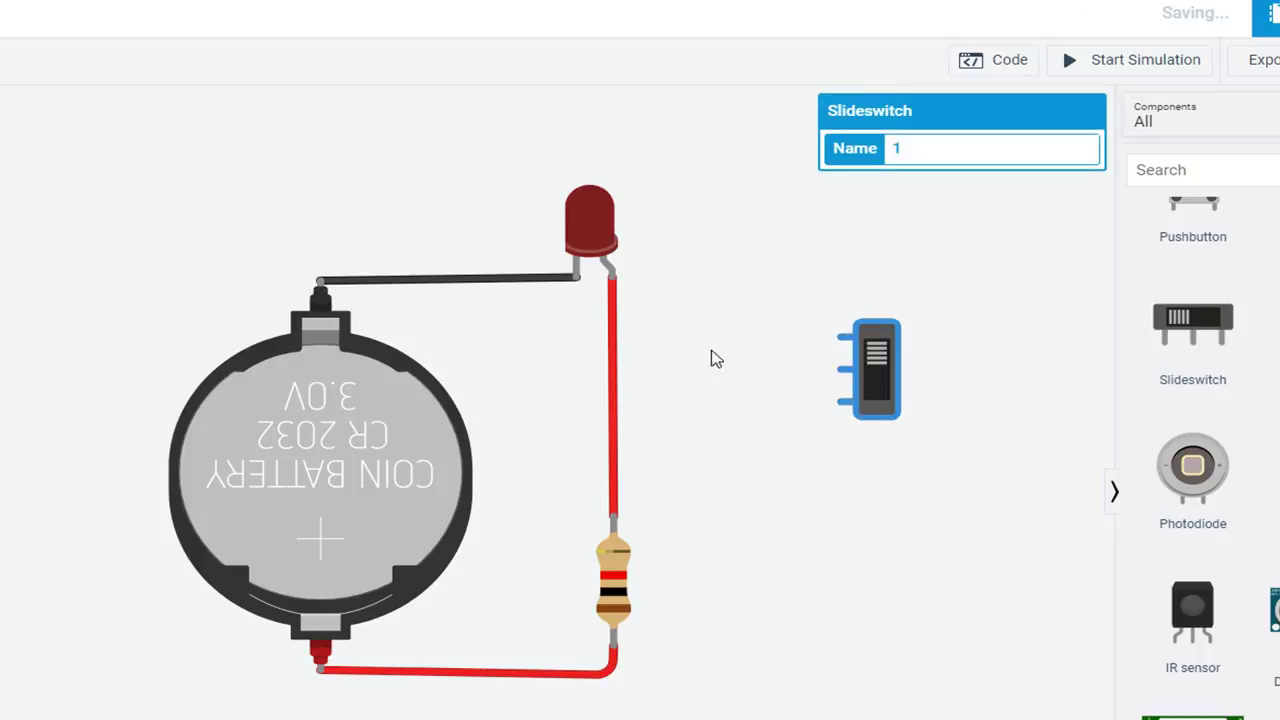
{"action": "left_click_drag", "start_coordinate": [874, 379], "coordinate": [751, 434]}
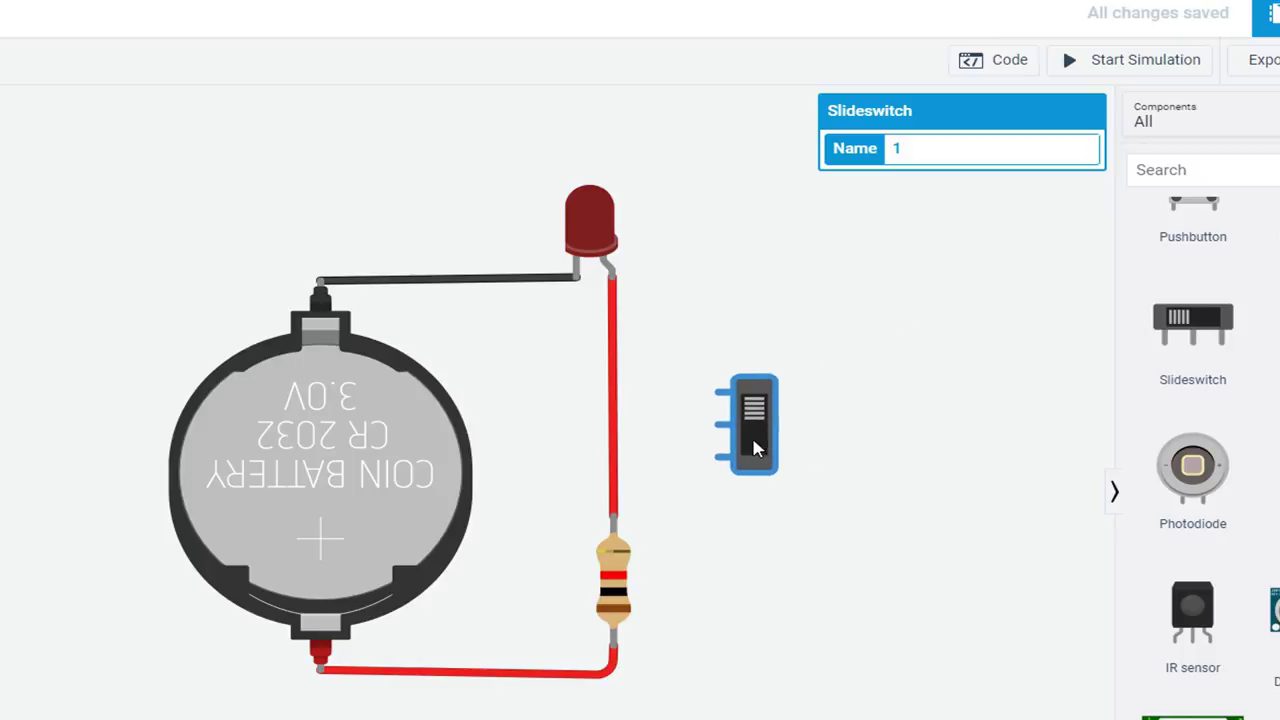
Delete the red wire between the LED and resistor
{"action": "left_click", "coordinate": [616, 418]}
{"action": "key", "text": "Delete"}
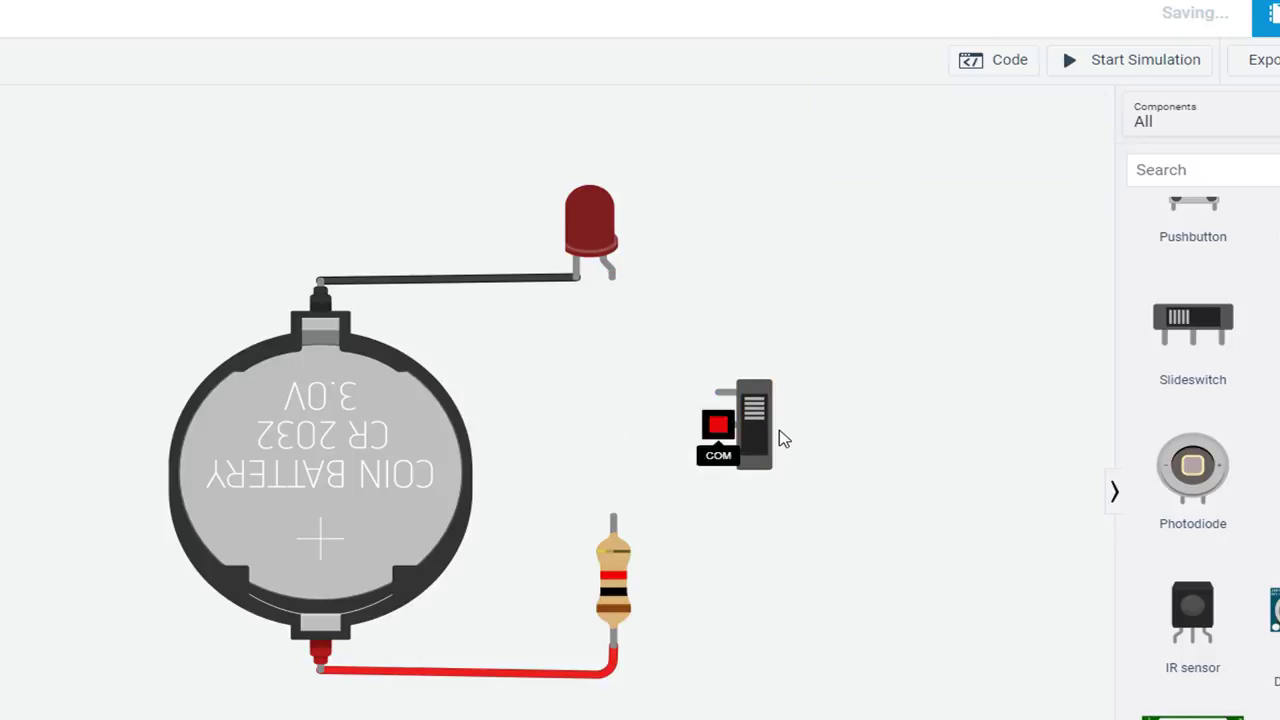
{"action": "left_click_drag", "start_coordinate": [749, 430], "coordinate": [712, 406]}
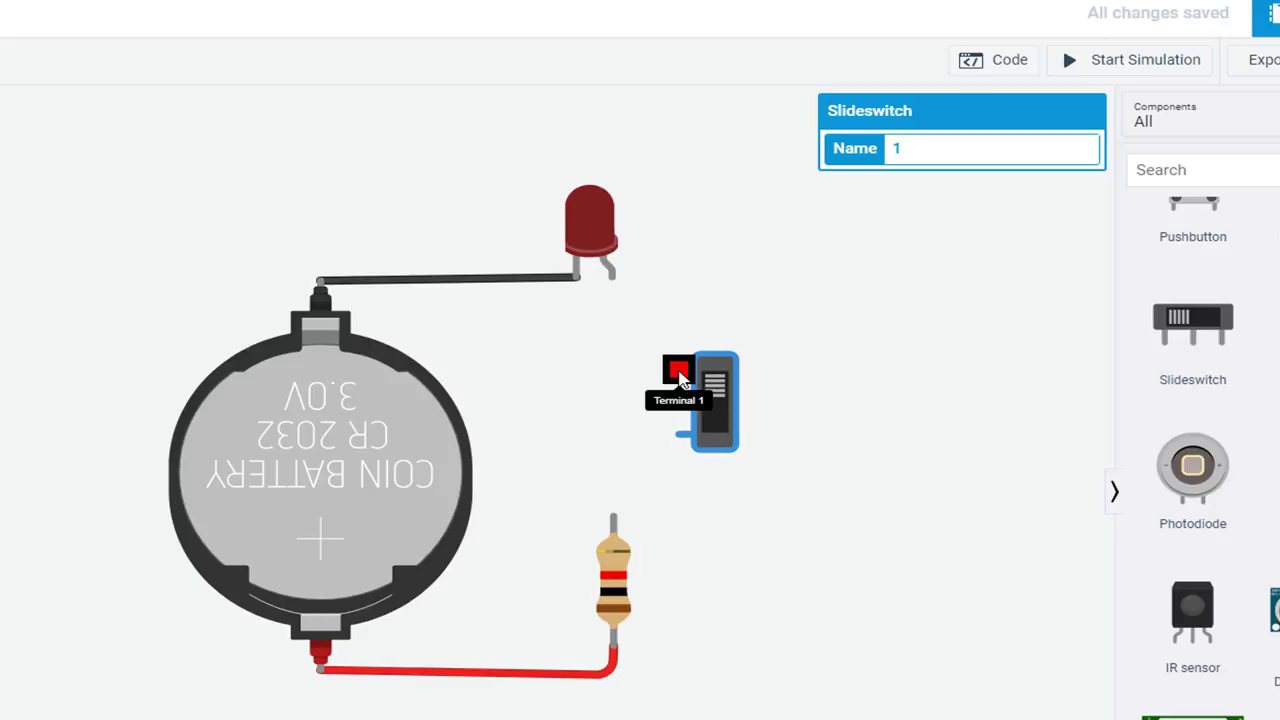
Run a green wire from the switch's COM terminal to the LED's lower leg
{"action": "left_click", "coordinate": [678, 405]}
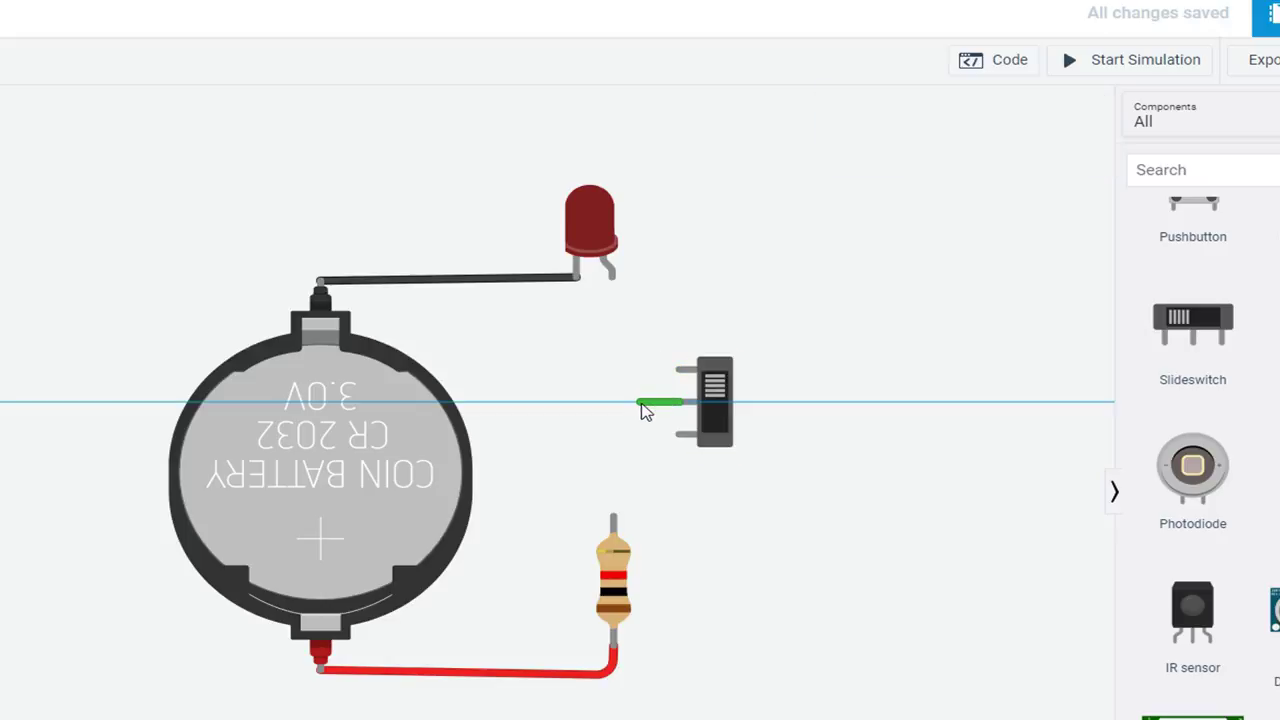
{"action": "left_click", "coordinate": [639, 402]}
{"action": "left_click", "coordinate": [610, 277]}
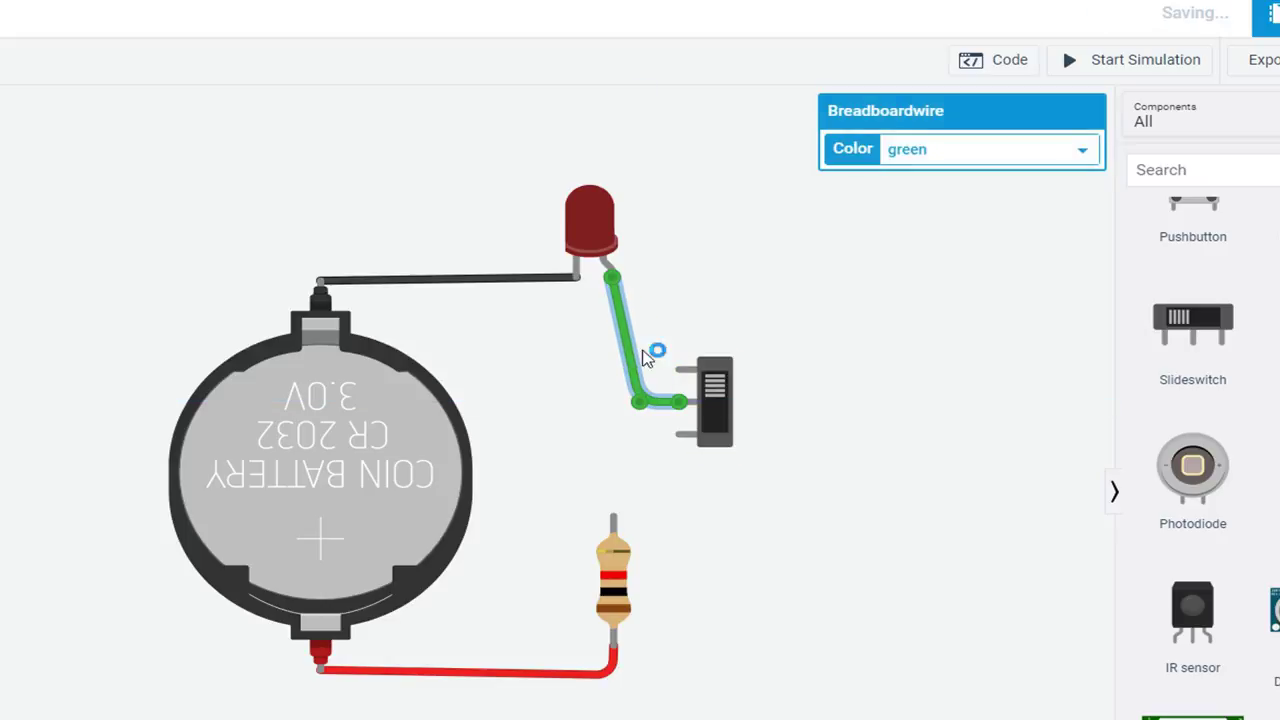
{"action": "left_click", "coordinate": [712, 428]}
{"action": "left_click_drag", "start_coordinate": [703, 417], "coordinate": [741, 417]}
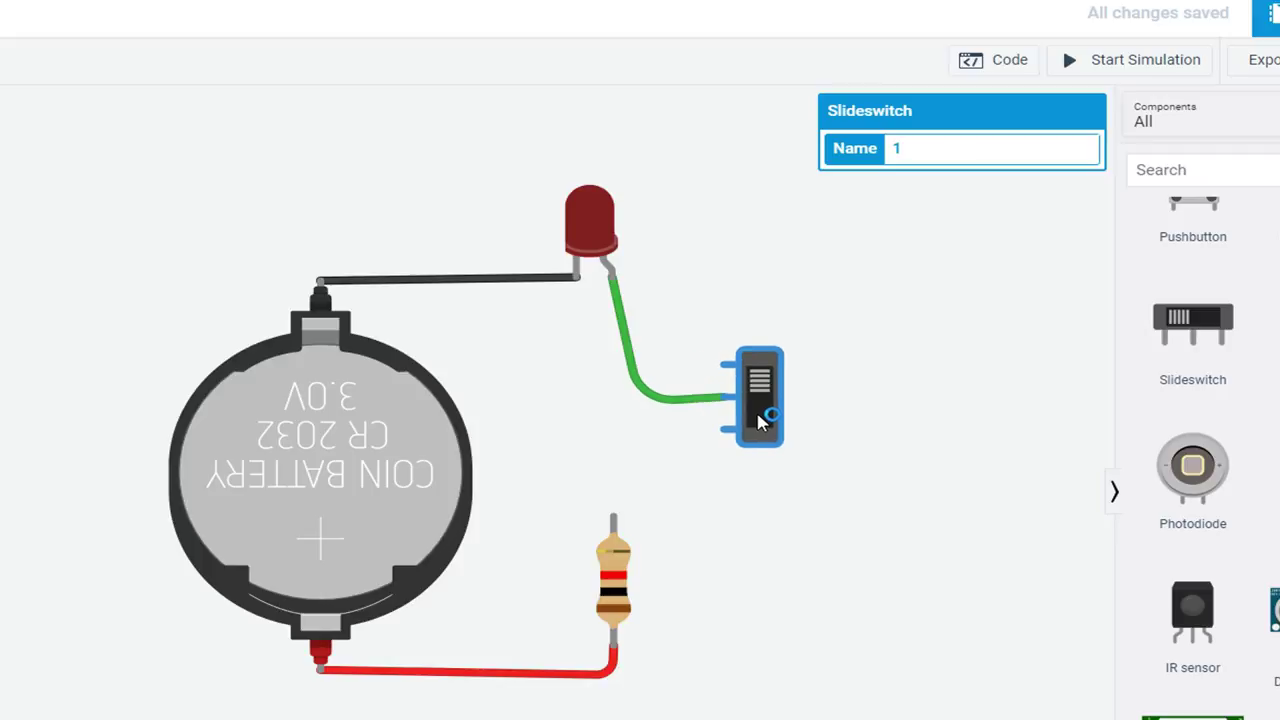
{"action": "left_click", "coordinate": [649, 400]}
{"action": "left_click_drag", "start_coordinate": [643, 403], "coordinate": [616, 402]}
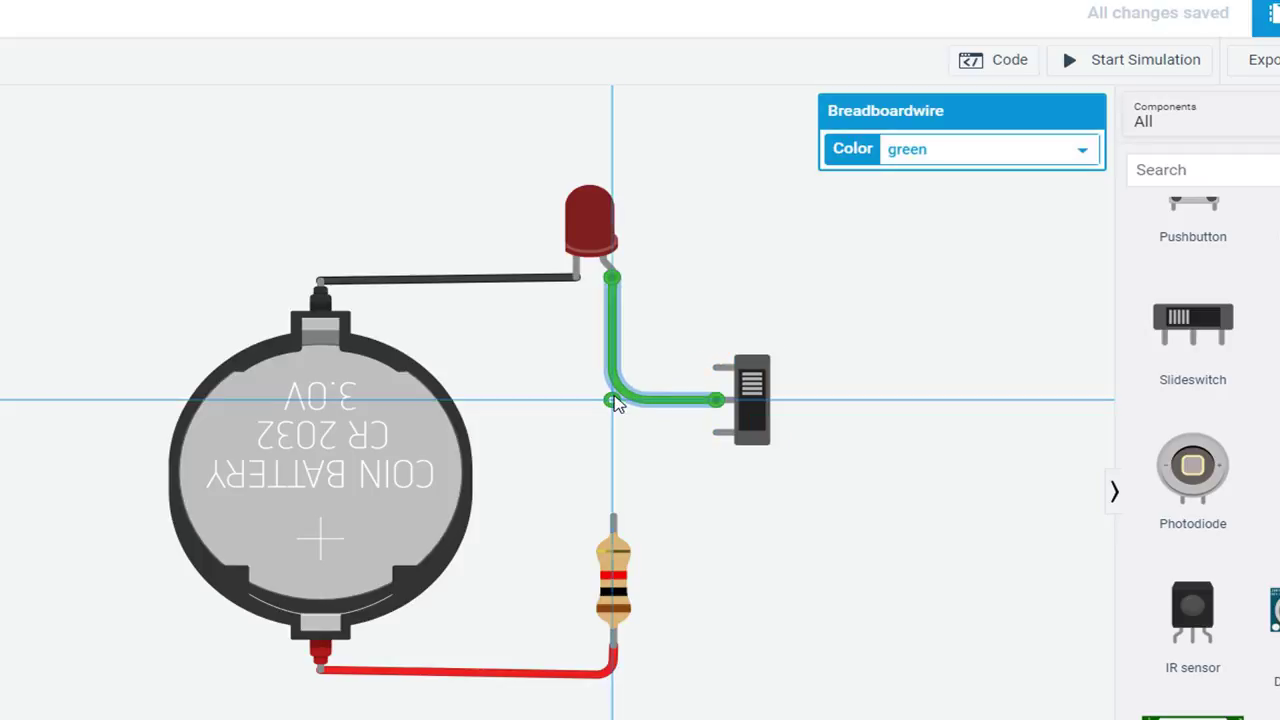
Run a green wire from the switch's Terminal 2 to the resistor's top end
{"action": "left_click", "coordinate": [714, 434]}
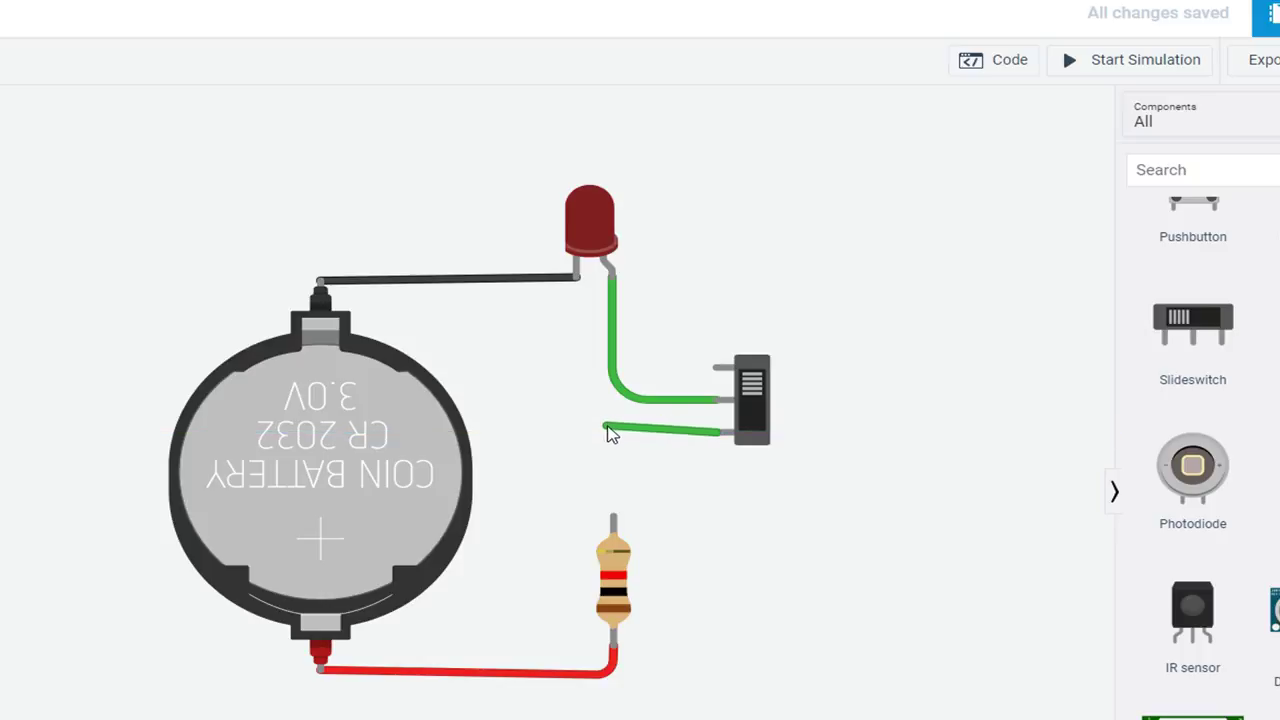
{"action": "left_click", "coordinate": [608, 432]}
{"action": "left_click", "coordinate": [613, 515]}
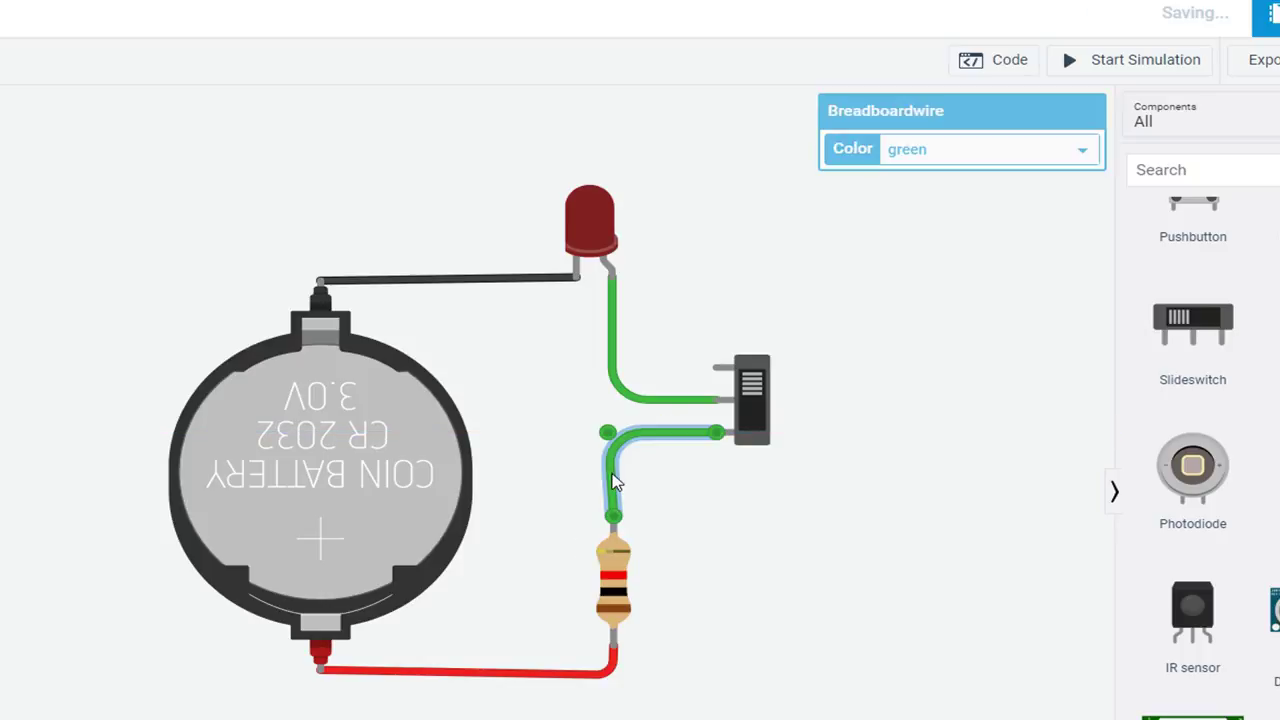
{"action": "mouse_move", "coordinate": [608, 432]}
{"action": "left_mouse_down"}
{"action": "mouse_move", "coordinate": [609, 421]}
{"action": "mouse_move", "coordinate": [613, 432]}
{"action": "left_mouse_up"}
{"action": "left_click", "coordinate": [717, 496]}
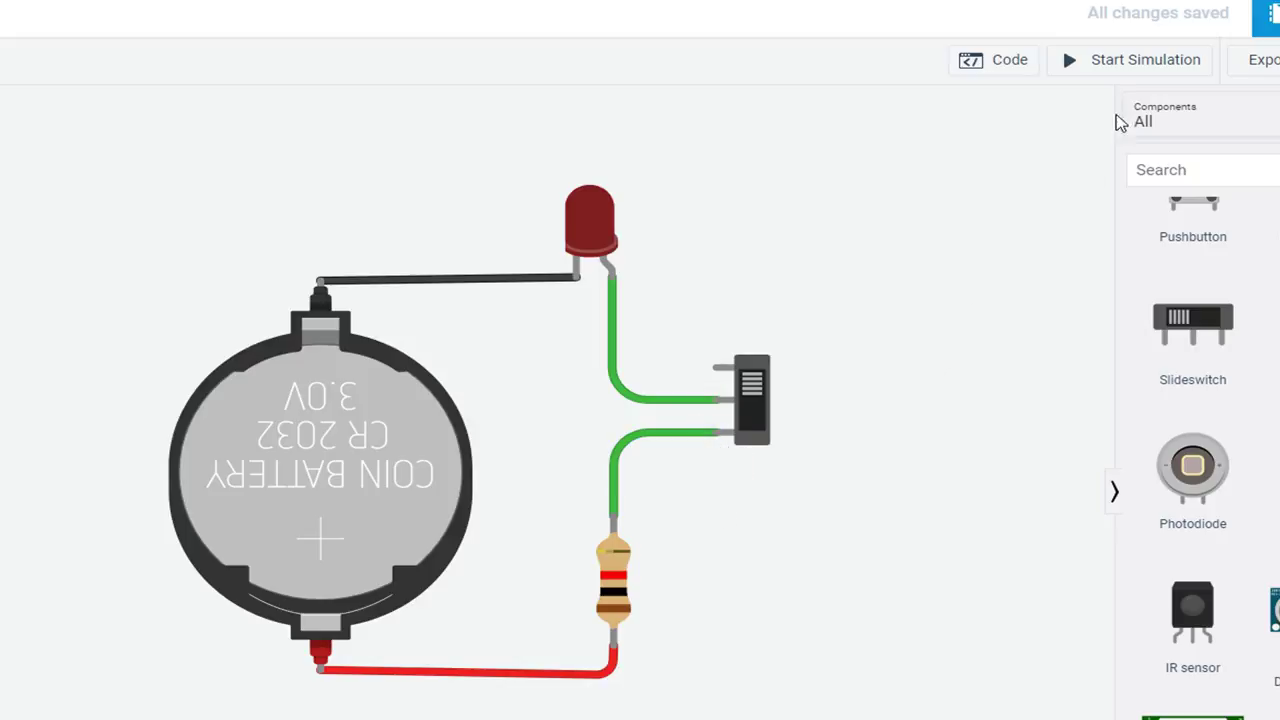
Start the simulation and flip the slide switch repeatedly, toggling the LED on and off, ending lit
{"action": "left_click", "coordinate": [1147, 66]}
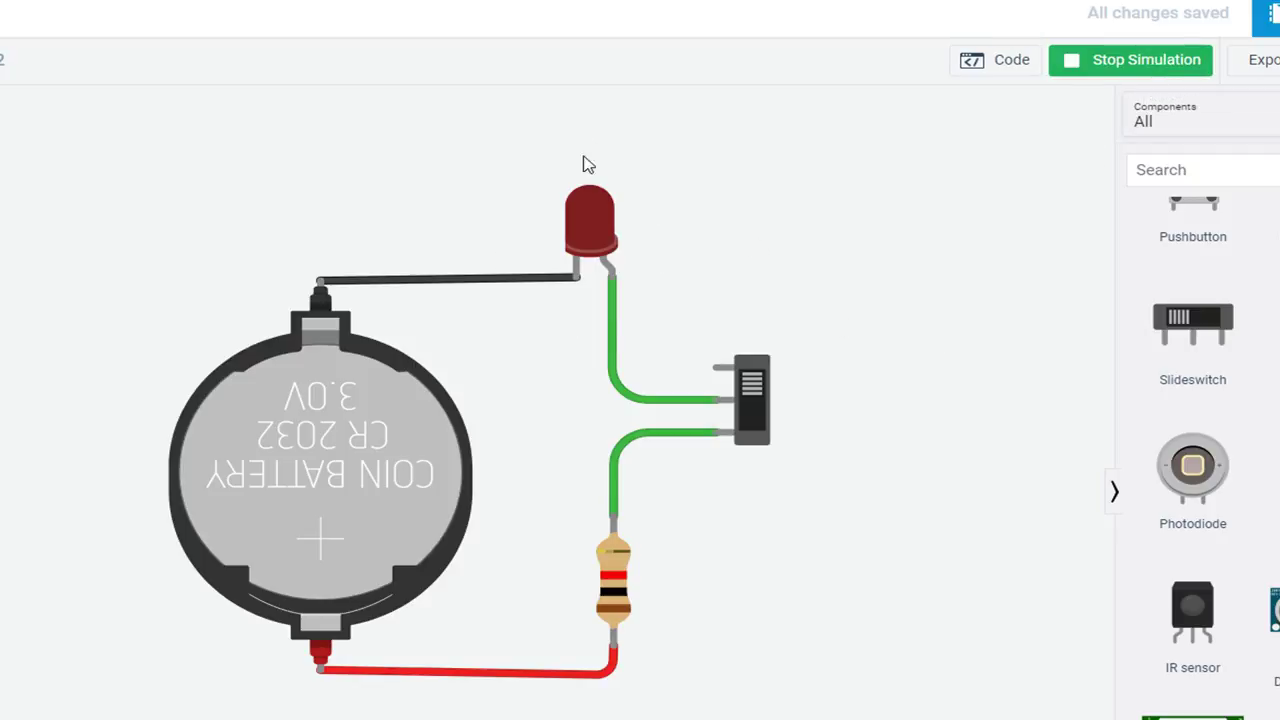
{"action": "left_click", "coordinate": [752, 392]}
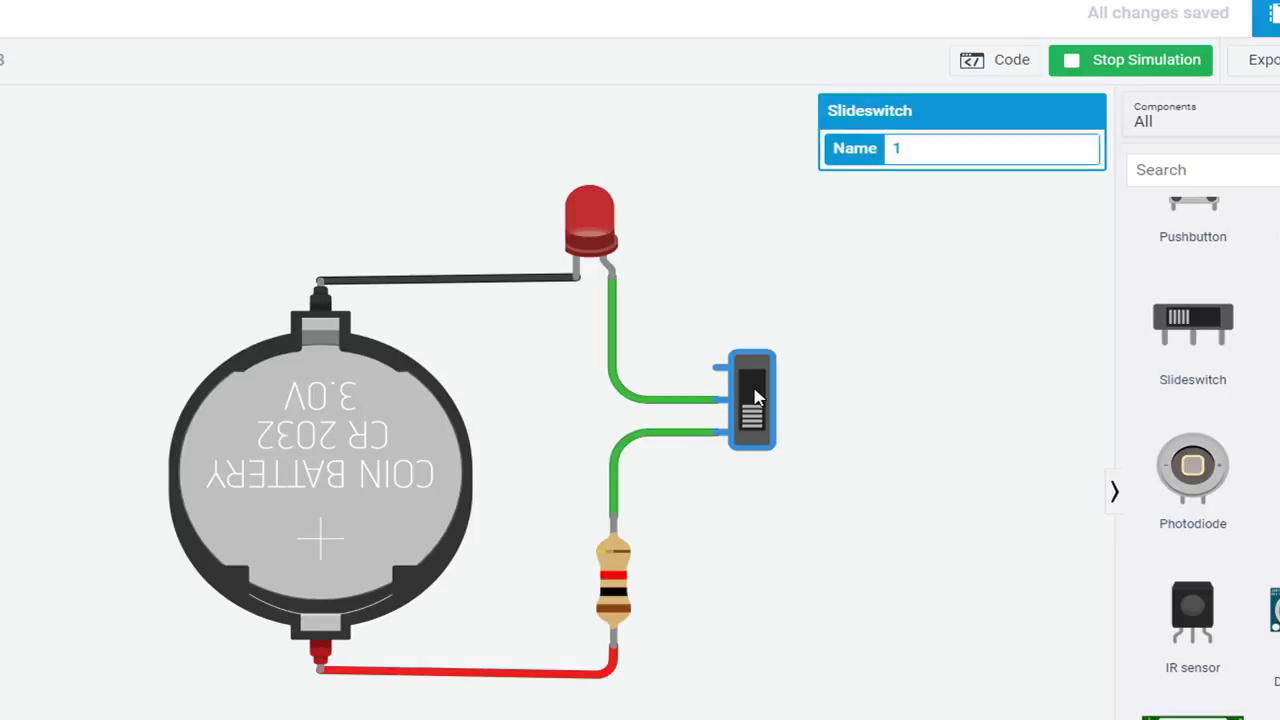
{"action": "left_click", "coordinate": [749, 424]}
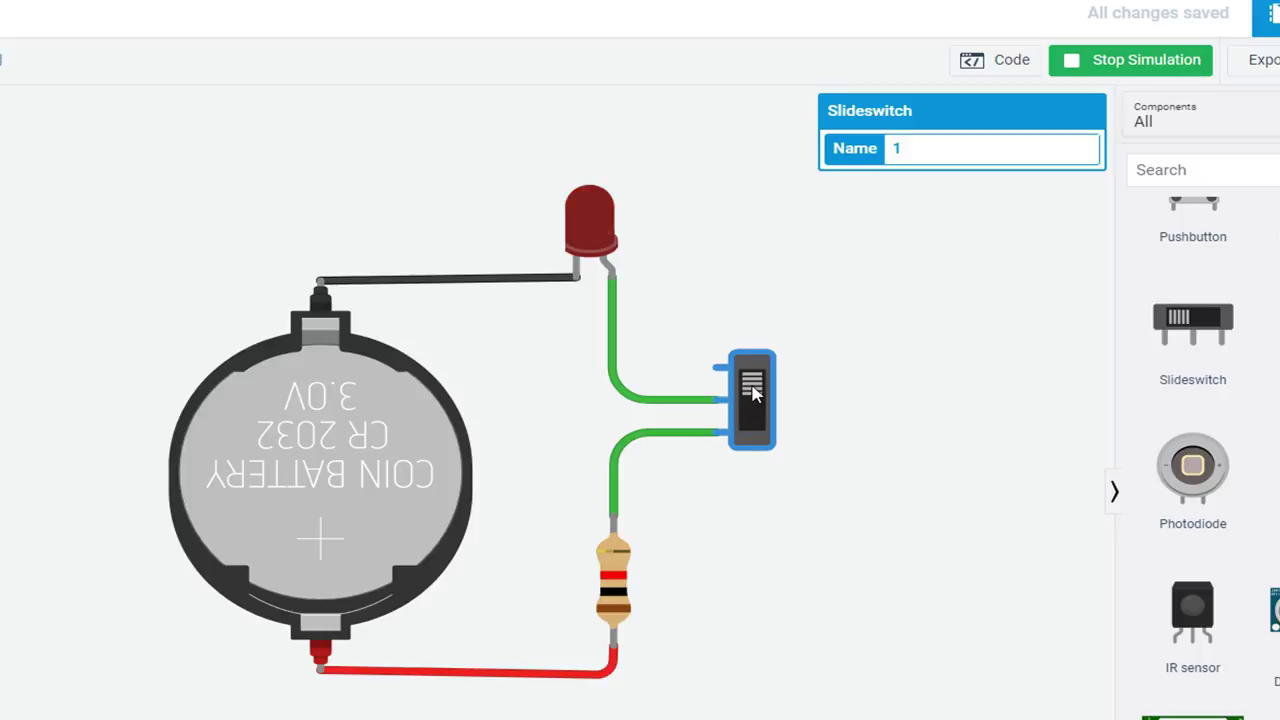
{"action": "left_click", "coordinate": [752, 392]}
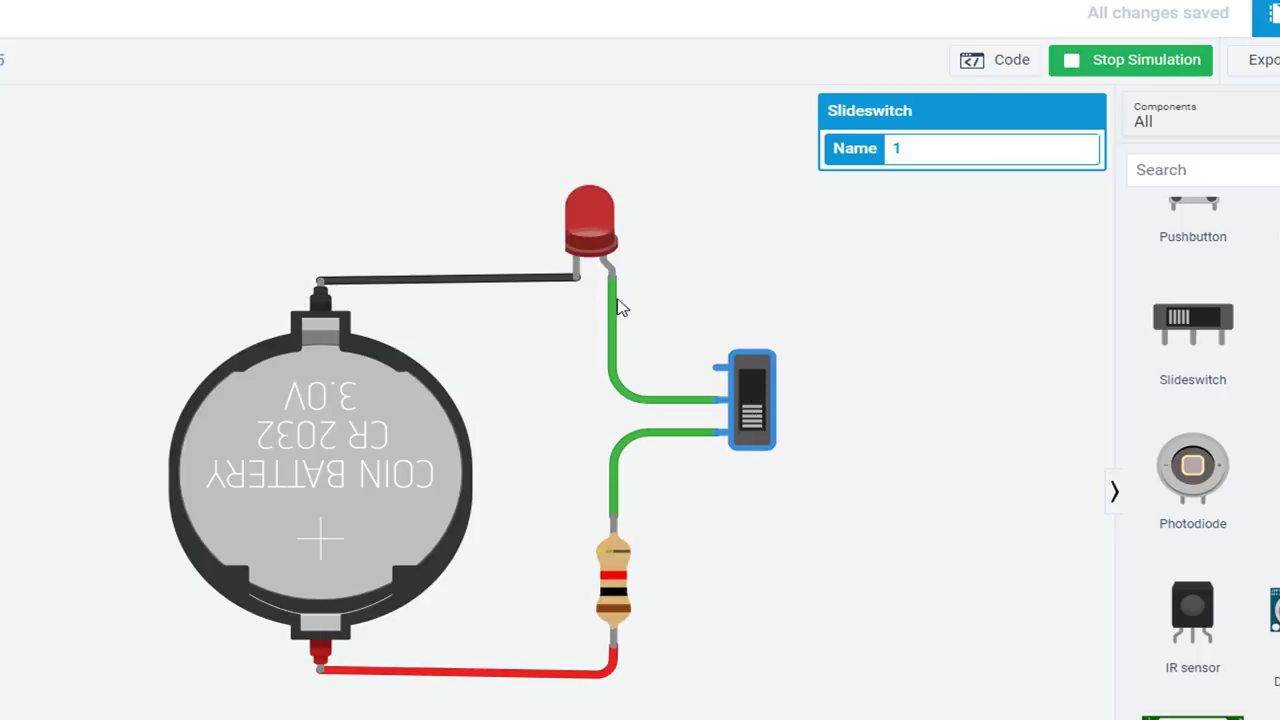
{"action": "left_click", "coordinate": [752, 398]}
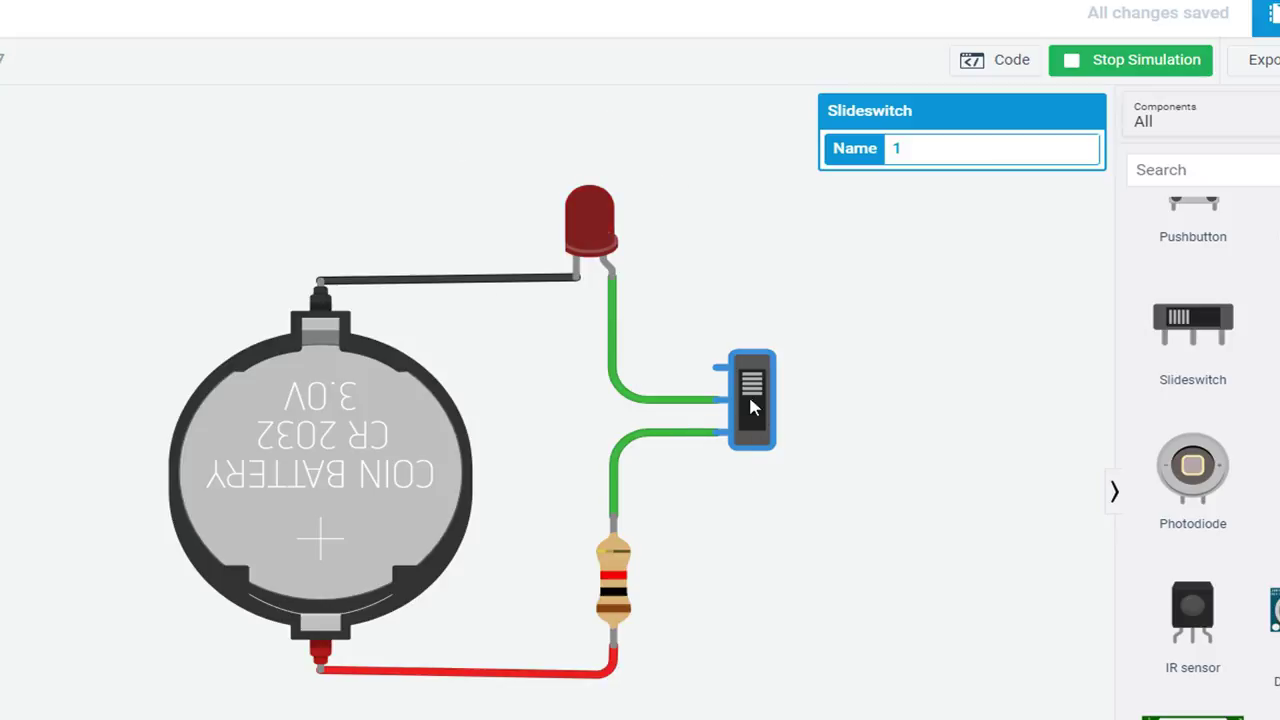
{"action": "left_click", "coordinate": [752, 390]}
{"action": "left_click", "coordinate": [751, 391]}
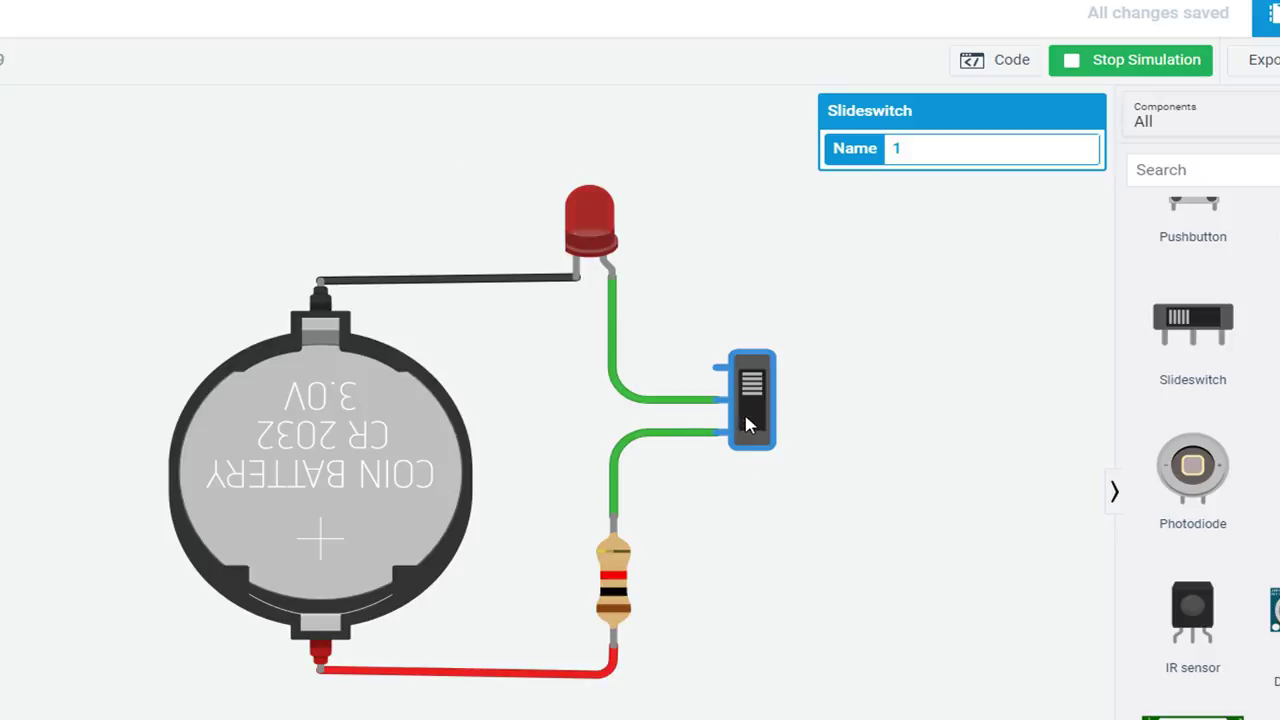
{"action": "left_click", "coordinate": [756, 398]}
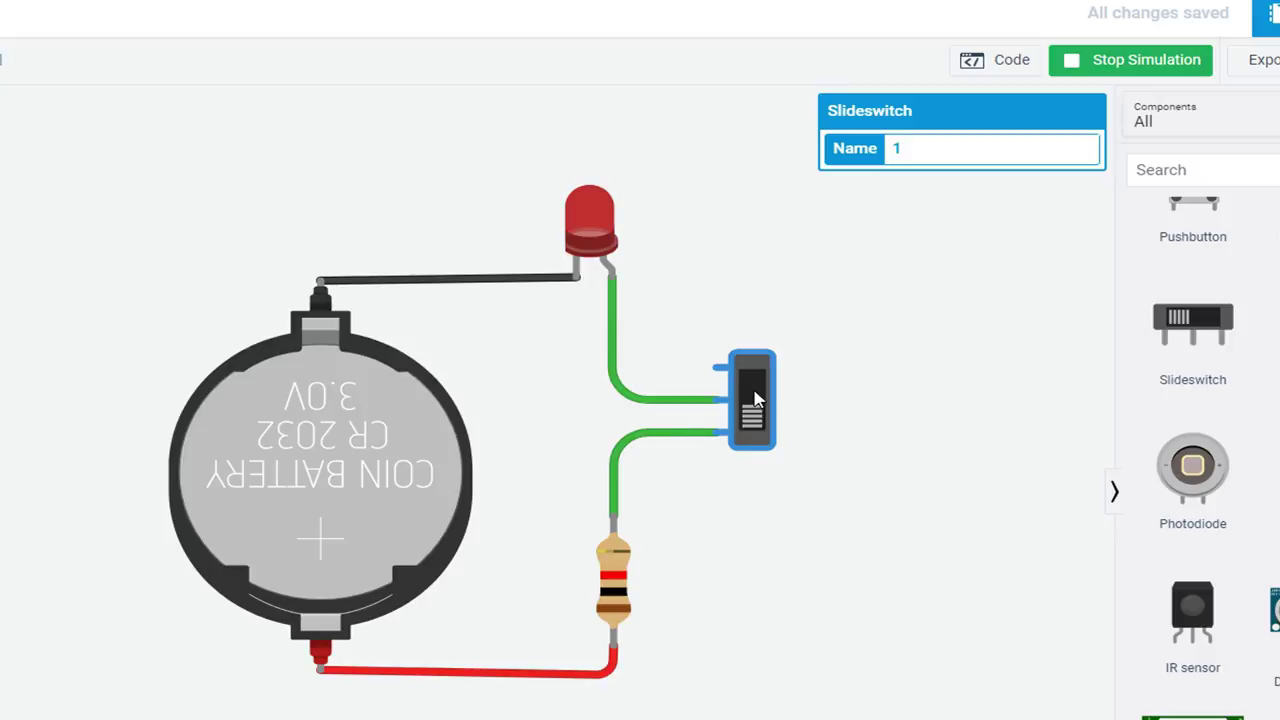
{"action": "left_click", "coordinate": [850, 381]}
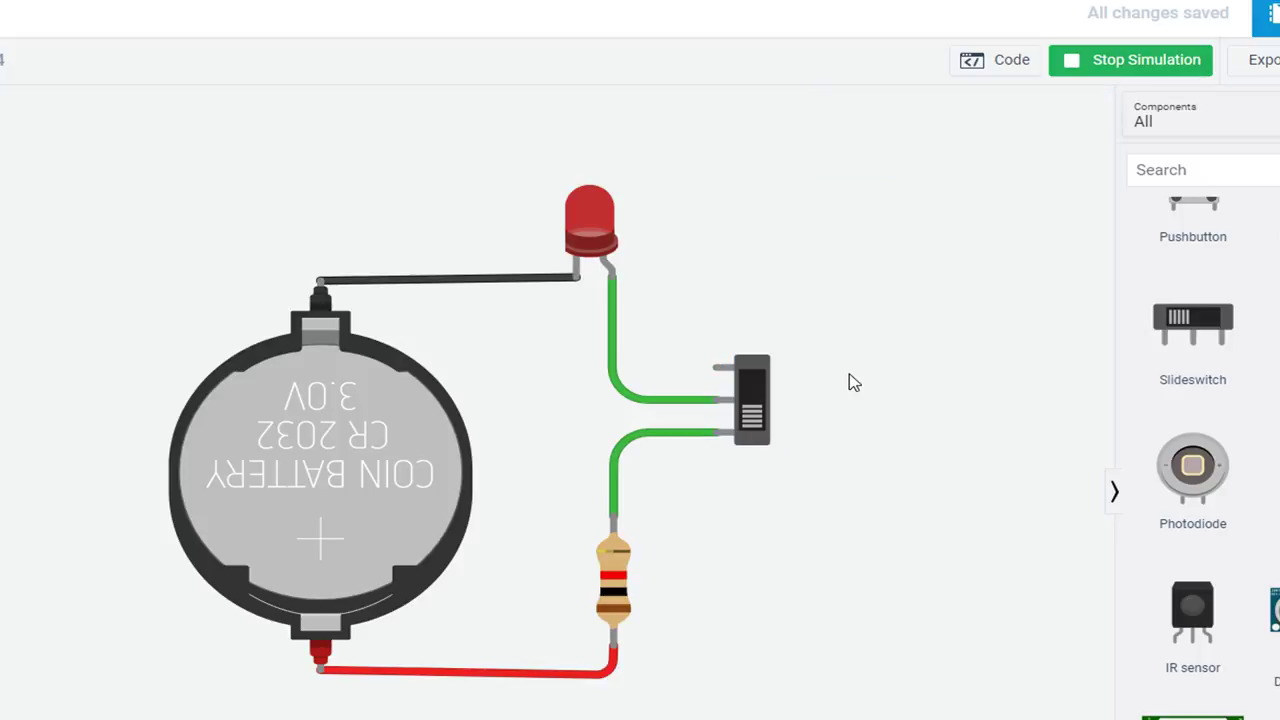